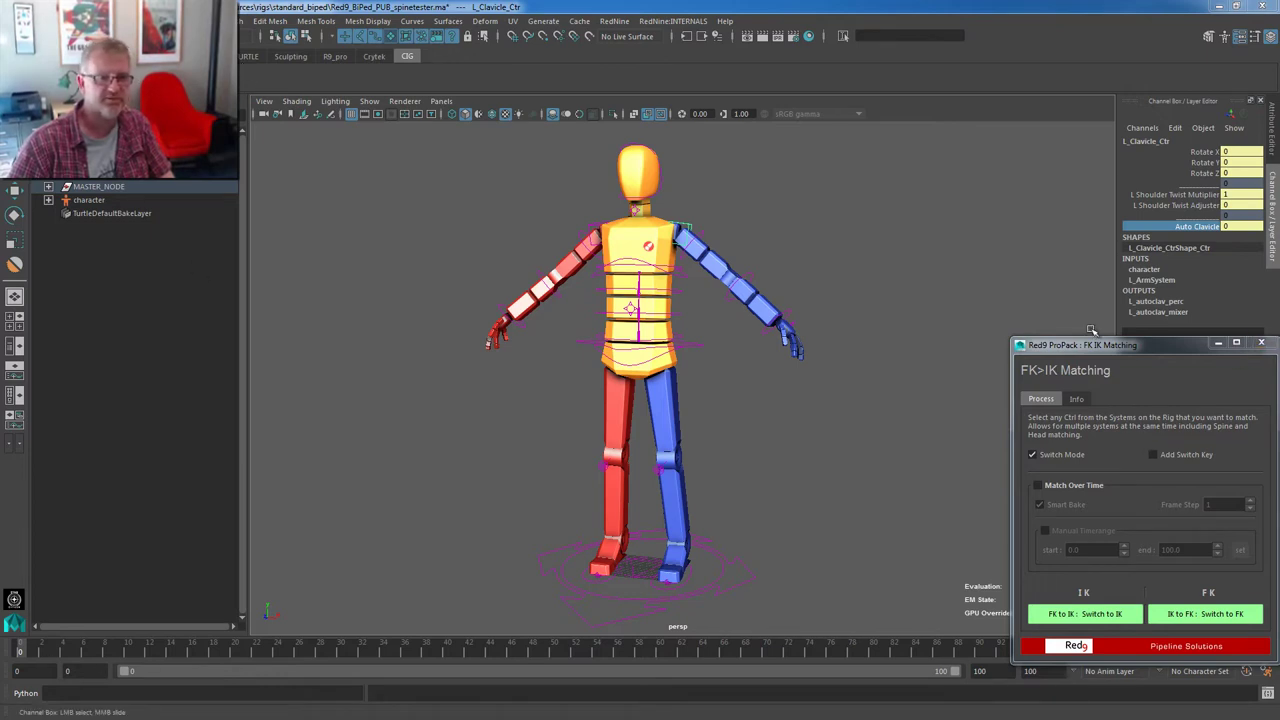
# Close the FK IK Matching window and reopen it from the second spine FK control on the torso
pyautogui.click(1261, 342)
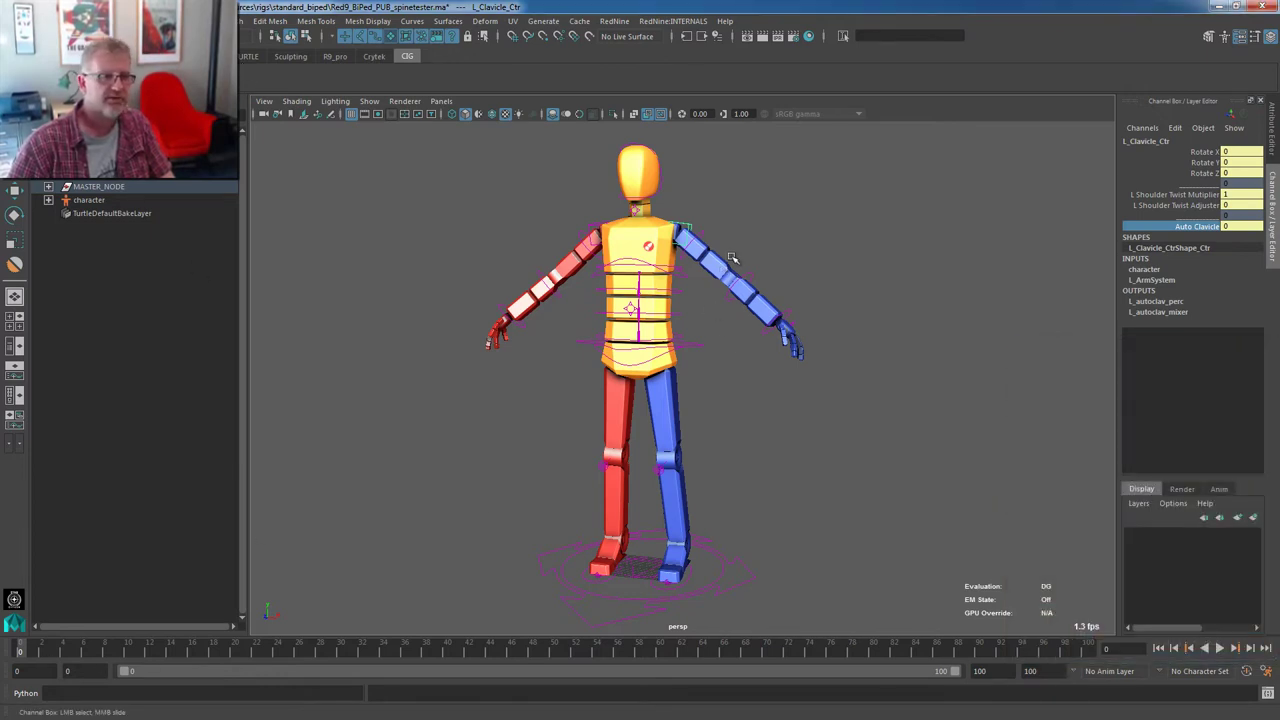
pyautogui.click(694, 308)
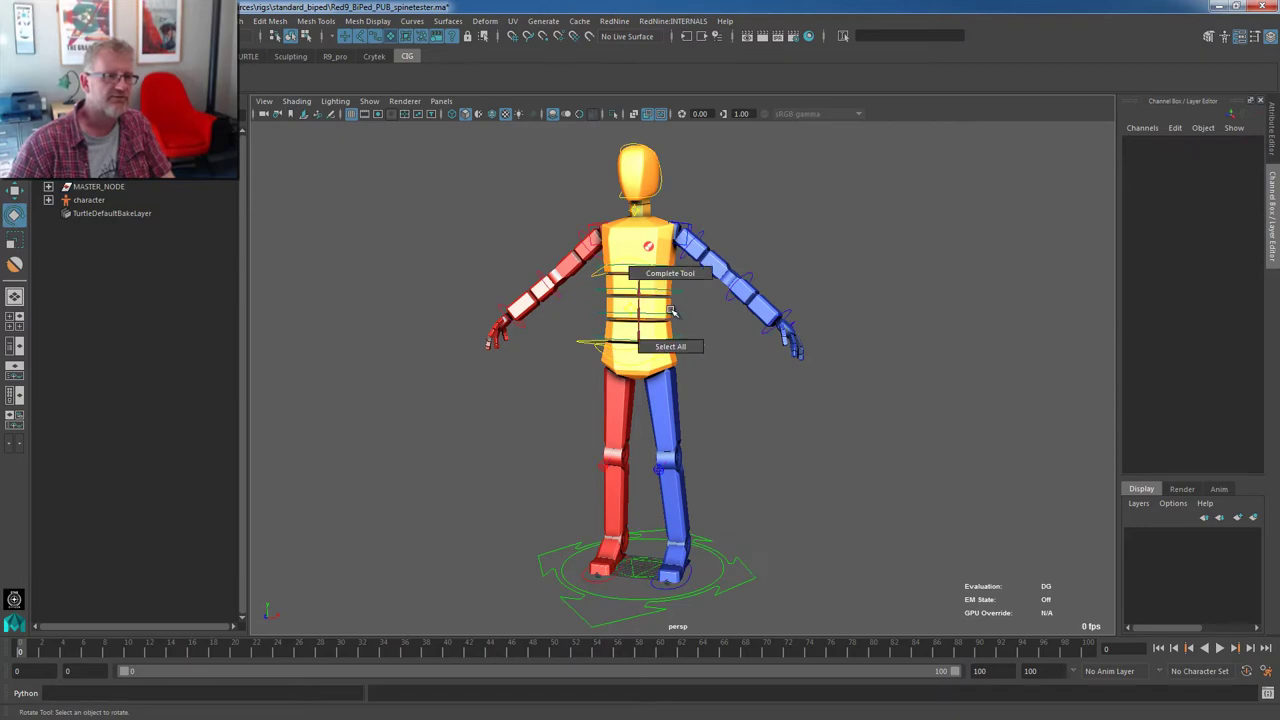
pyautogui.rightClick(676, 314)
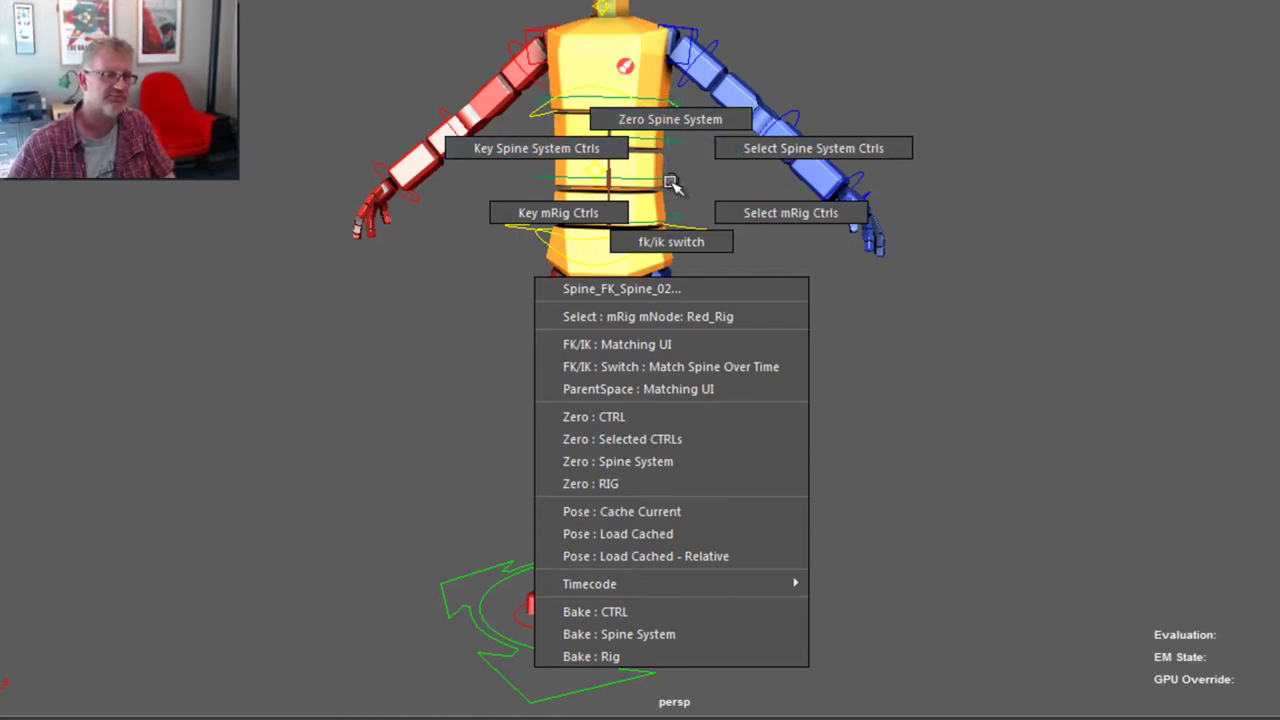
pyautogui.click(756, 346)
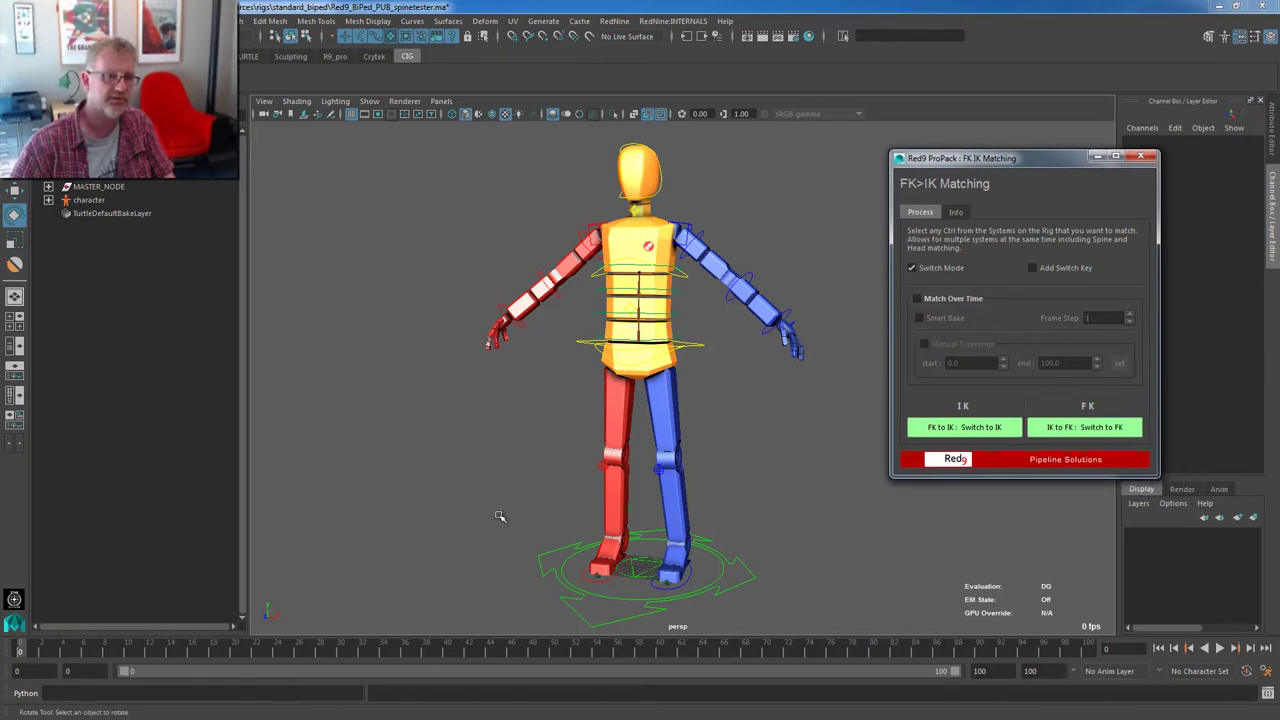
# Turn on X-ray shading to expose the spine joints and scrub the animation to frame 50
pyautogui.scroll(5, 723, 357)
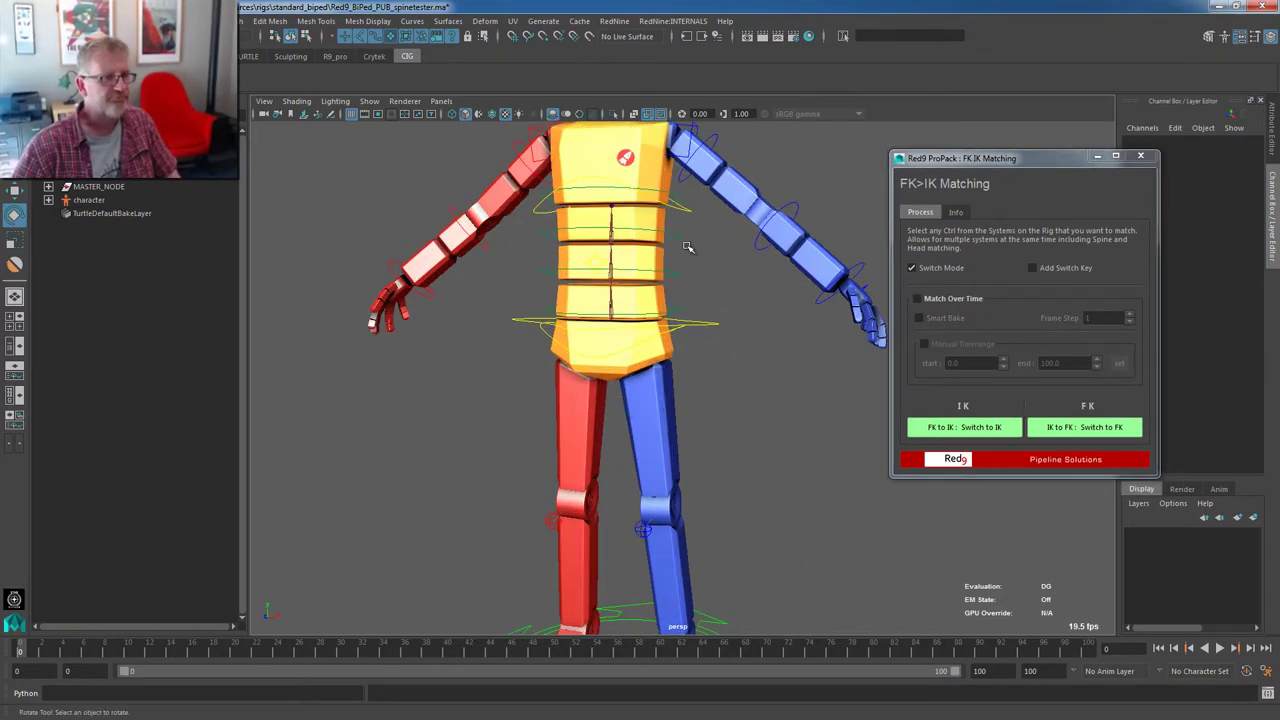
pyautogui.scroll(4, 680, 434)
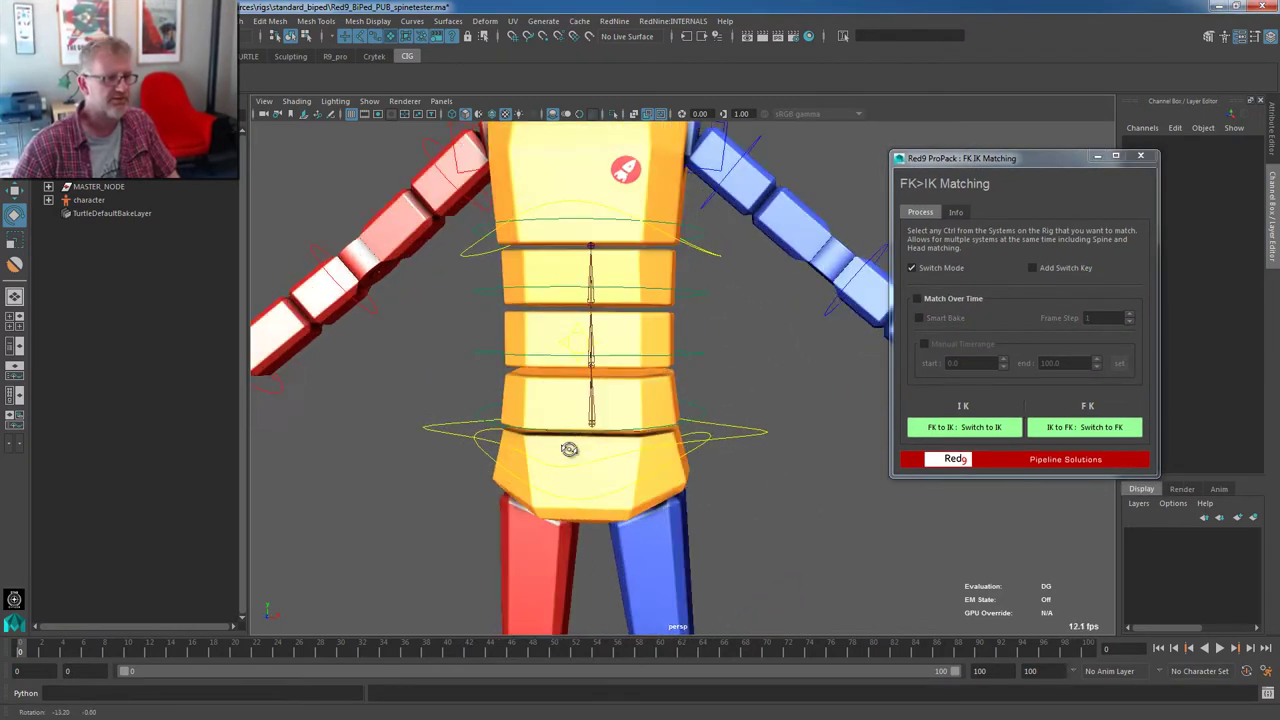
pyautogui.click(633, 113)
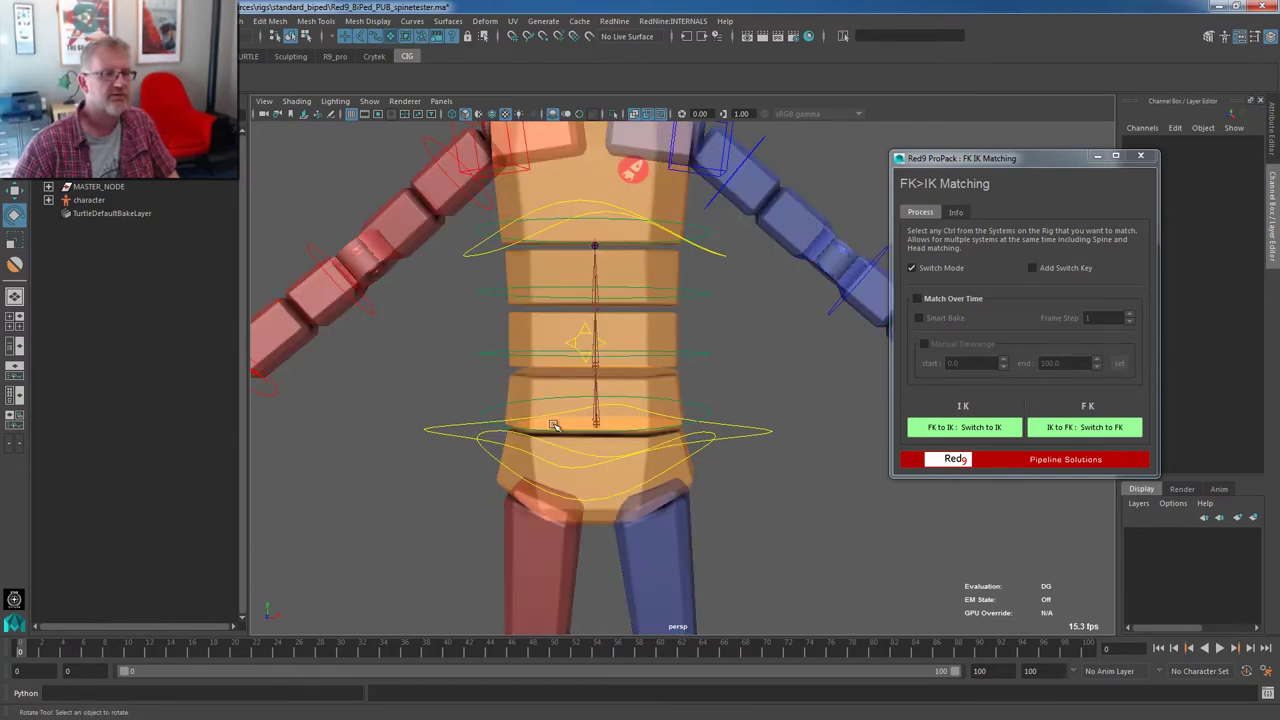
pyautogui.moveTo(35, 650); pyautogui.dragTo(382, 641)
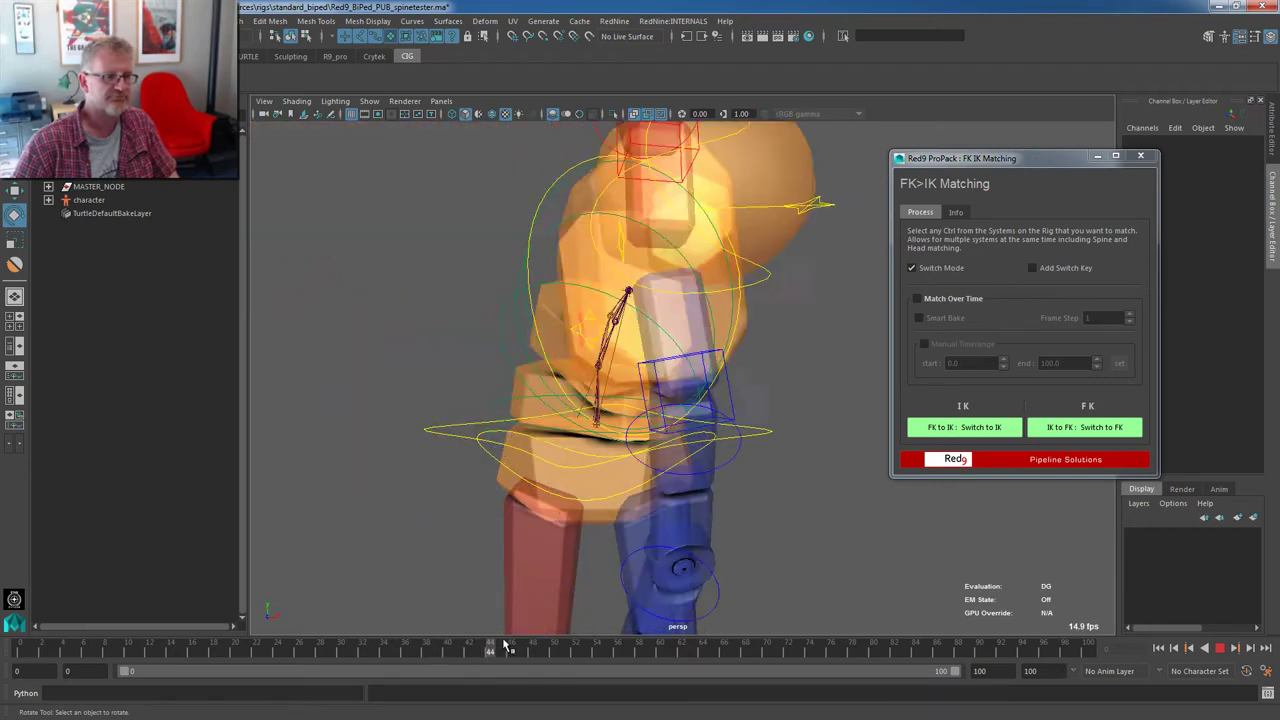
pyautogui.click(553, 650)
# Select the spine's FK controls and the chest IK control in turn to compare the FK and IK joint chains
pyautogui.moveTo(499, 369); pyautogui.dragTo(506, 374)
pyautogui.moveTo(1024, 162); pyautogui.dragTo(1175, 196)
pyautogui.keyDown('alt'); pyautogui.moveTo(694, 430); pyautogui.dragTo(981, 382, button='right'); pyautogui.keyUp('alt')
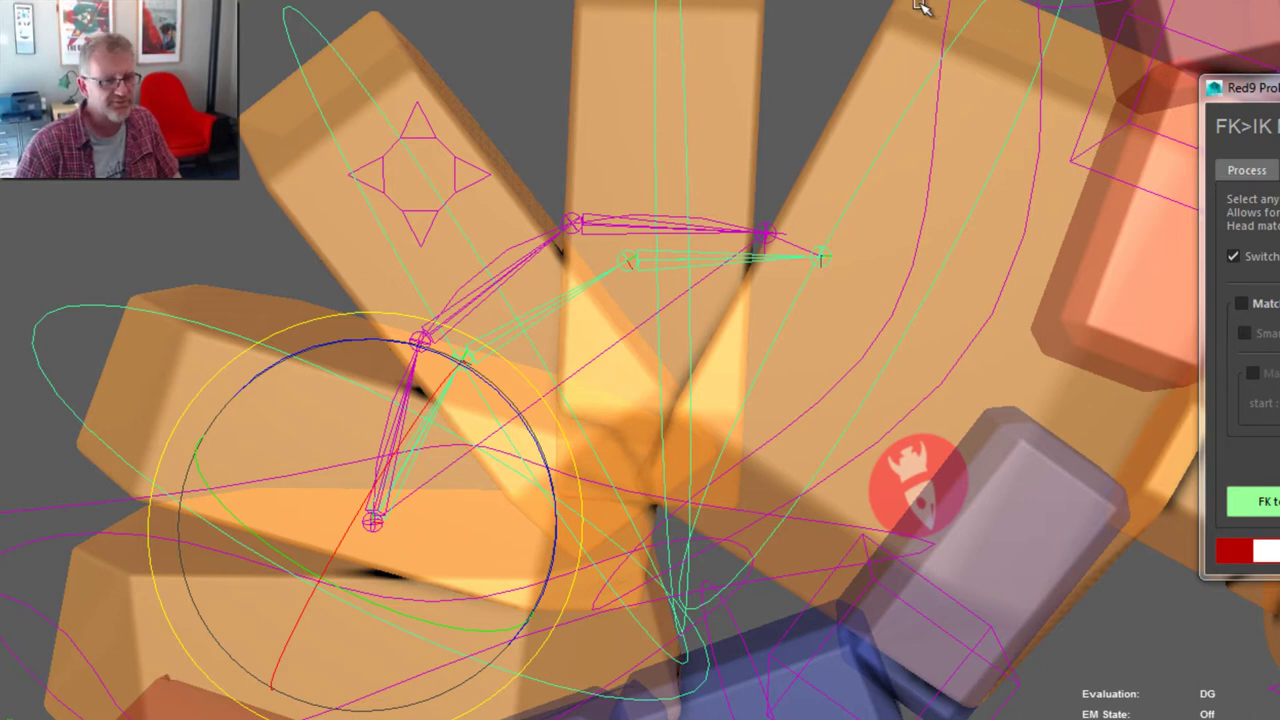
pyautogui.click(950, 3)
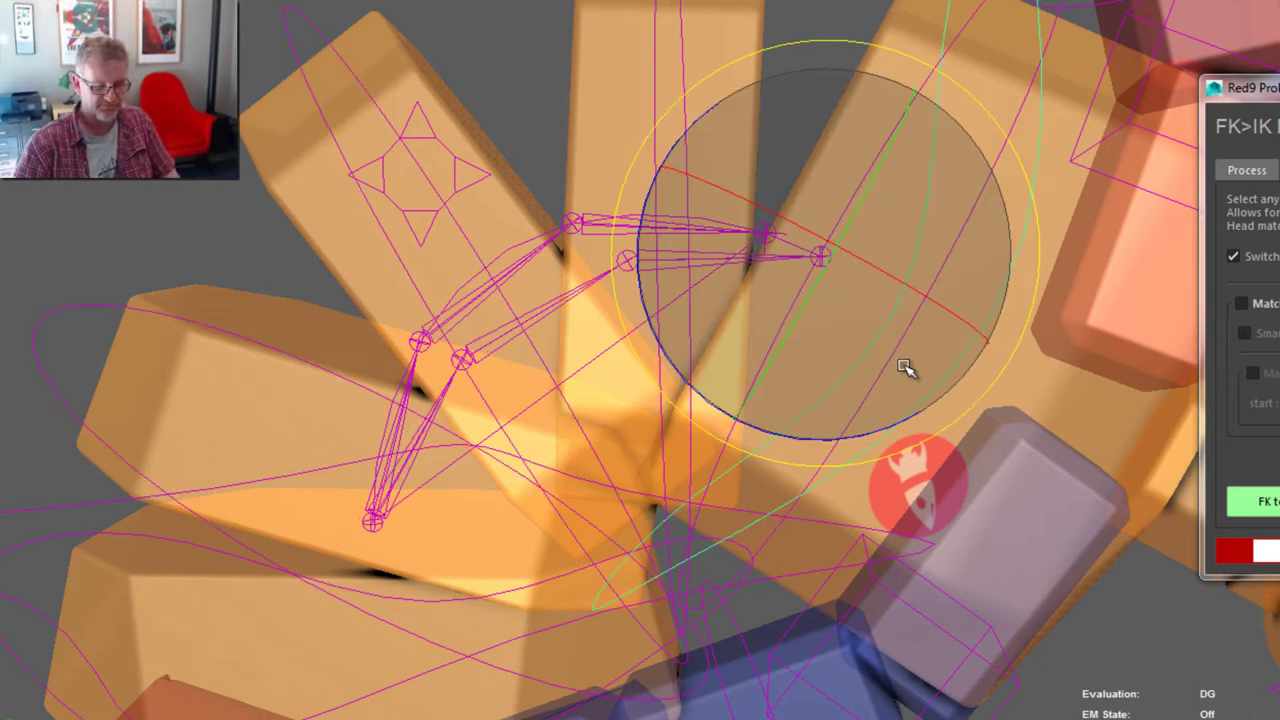
pyautogui.press('w')
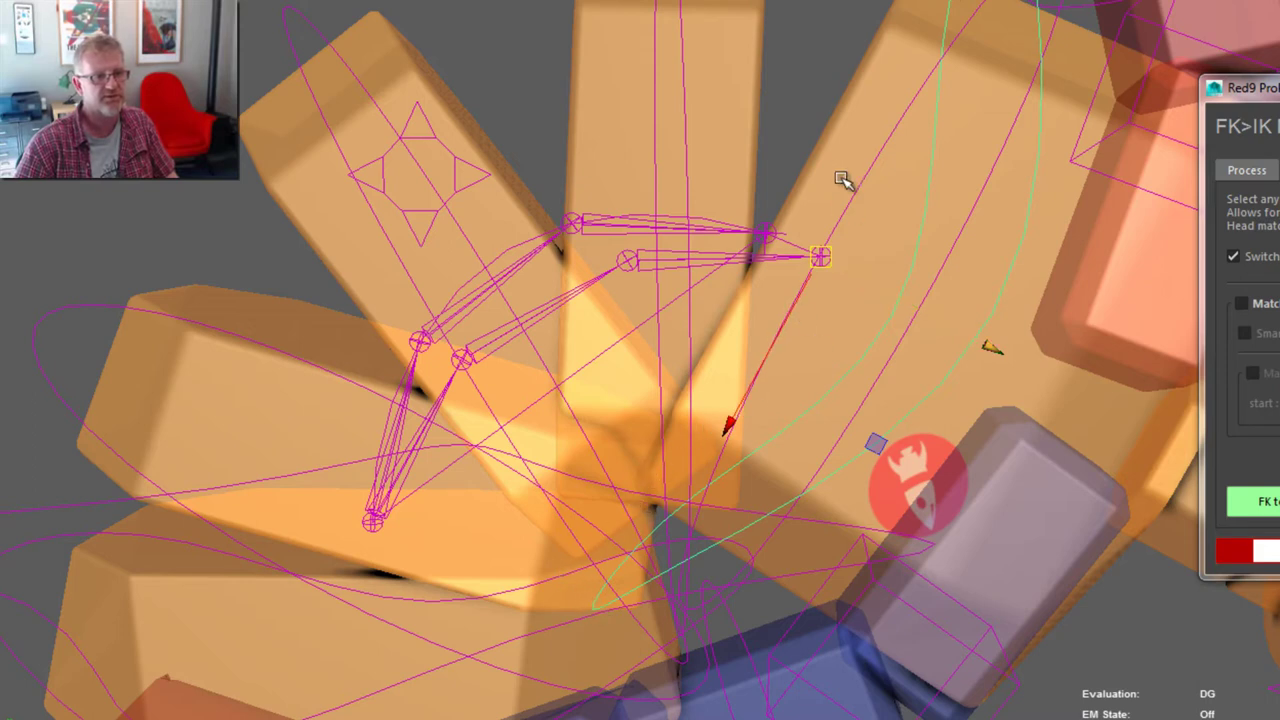
pyautogui.moveTo(840, 166); pyautogui.dragTo(882, 219)
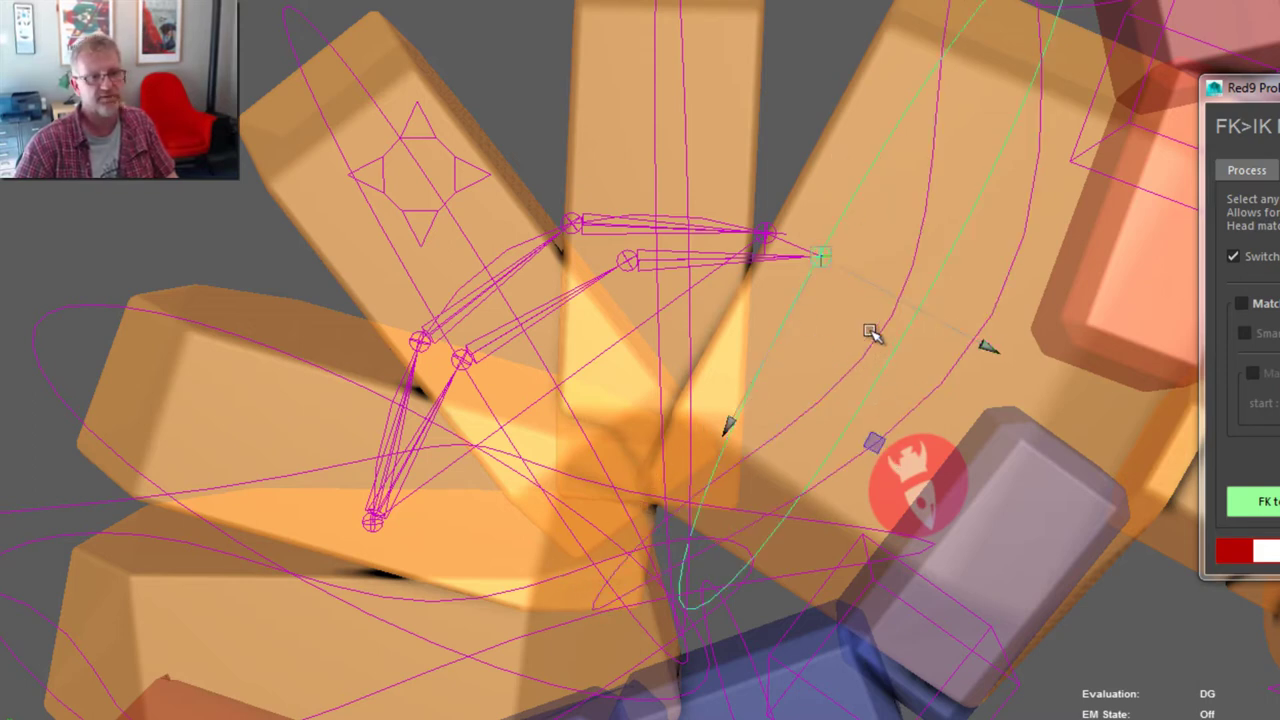
pyautogui.click(930, 192)
pyautogui.click(925, 196)
pyautogui.hotkey('ctrl', 'z')
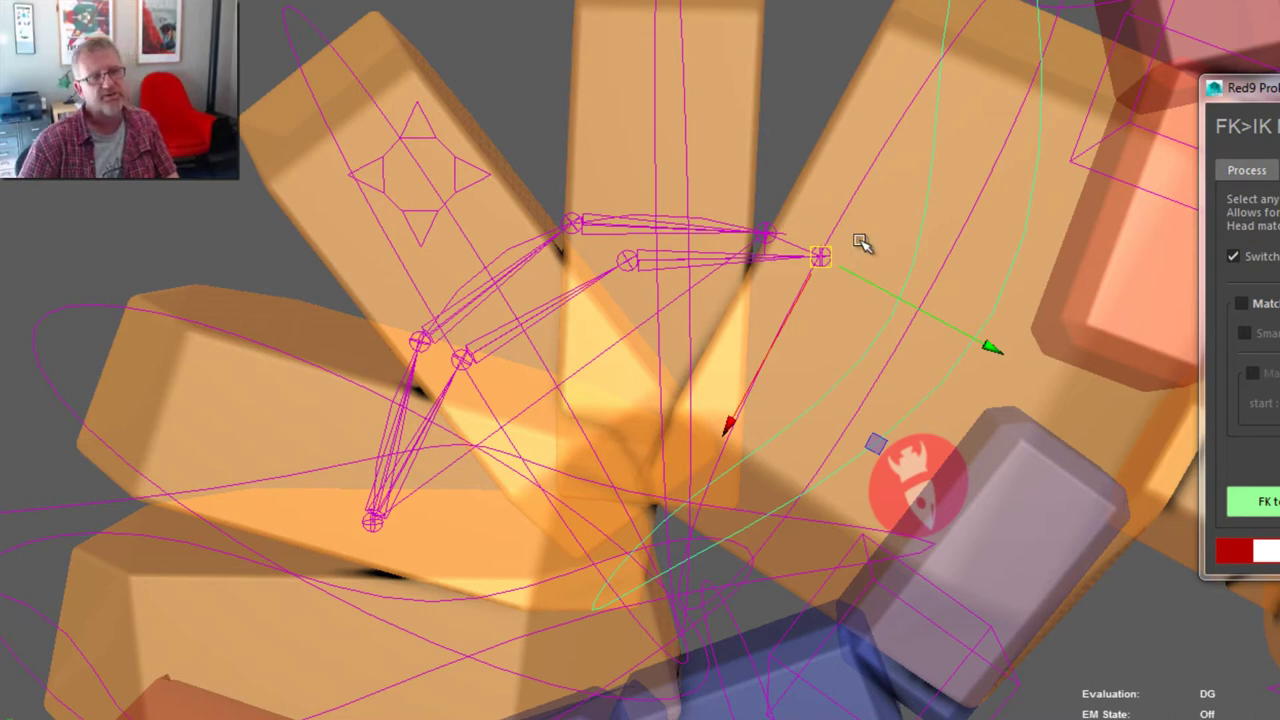
# Try shifting the star-shaped mid-spine IK control sideways and undo each move
pyautogui.click(428, 115)
pyautogui.moveTo(459, 174); pyautogui.dragTo(420, 189)
pyautogui.hotkey('ctrl', 'z')
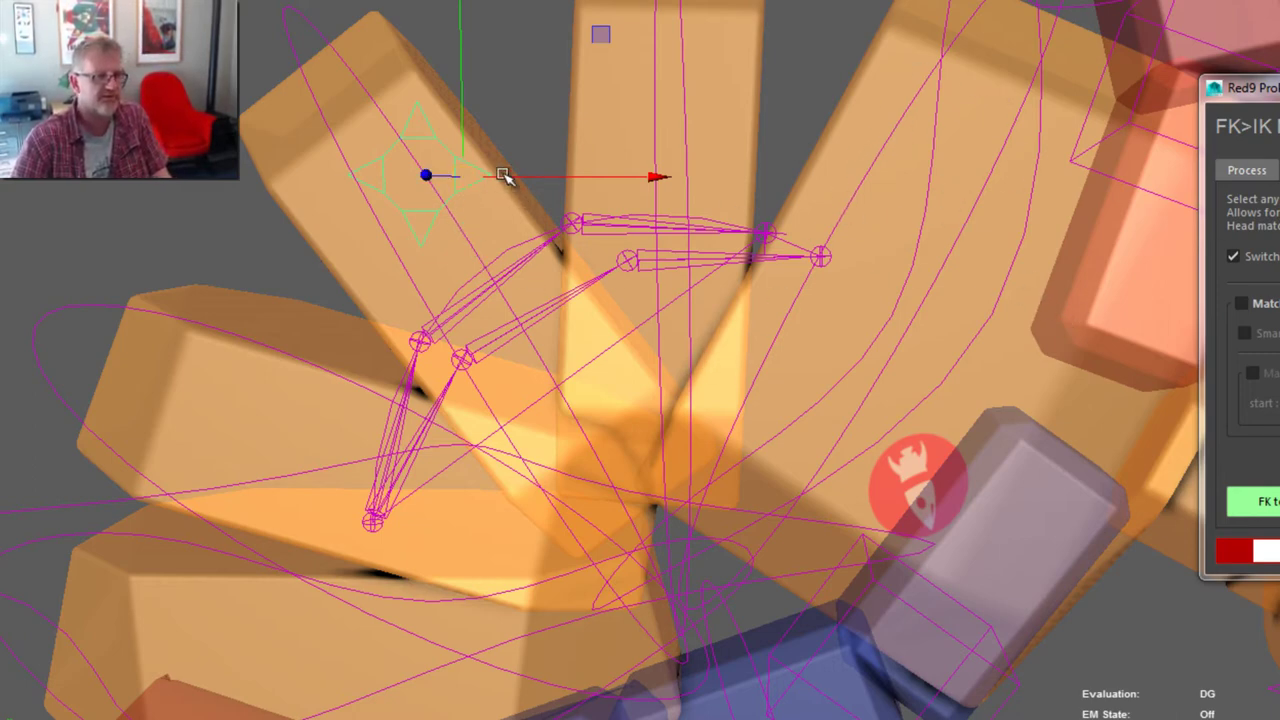
pyautogui.moveTo(457, 174); pyautogui.dragTo(485, 170)
pyautogui.hotkey('ctrl', 'z')
# Try moving the chest IK control toward the end of the FK chain and undo the last change
pyautogui.click(936, 15)
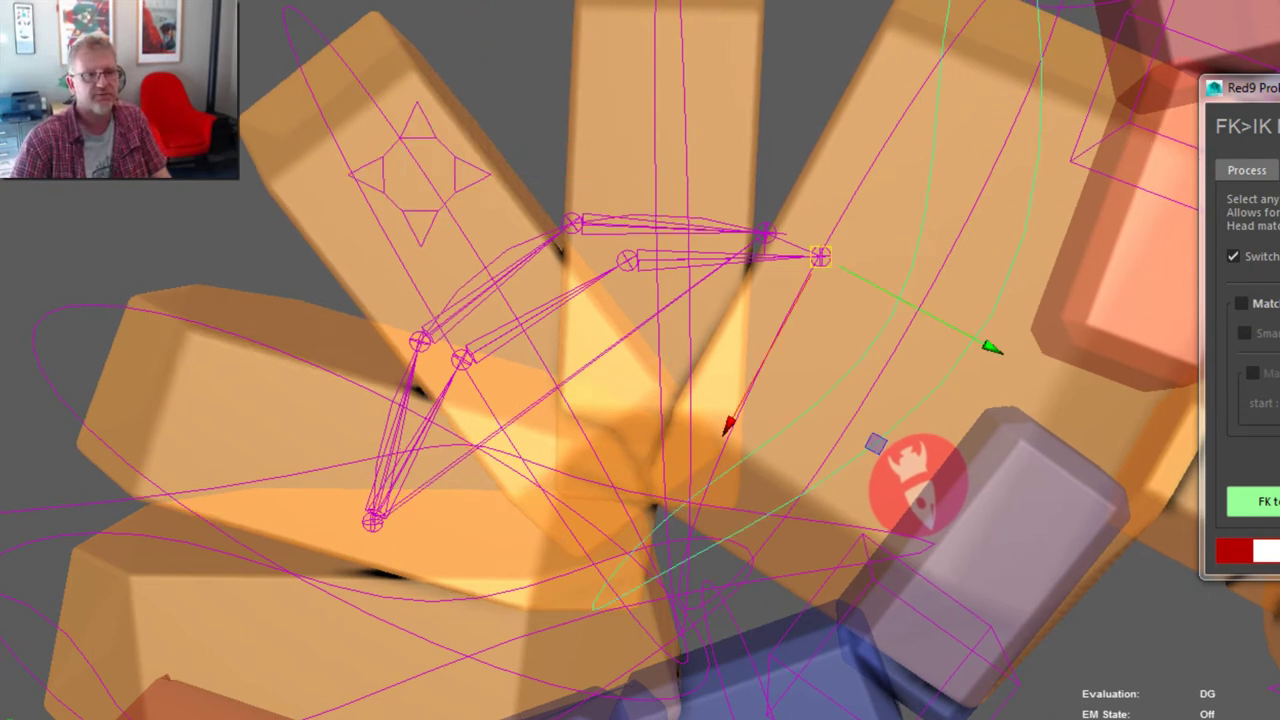
pyautogui.moveTo(1277, 87); pyautogui.dragTo(1204, 366)
pyautogui.press('q')
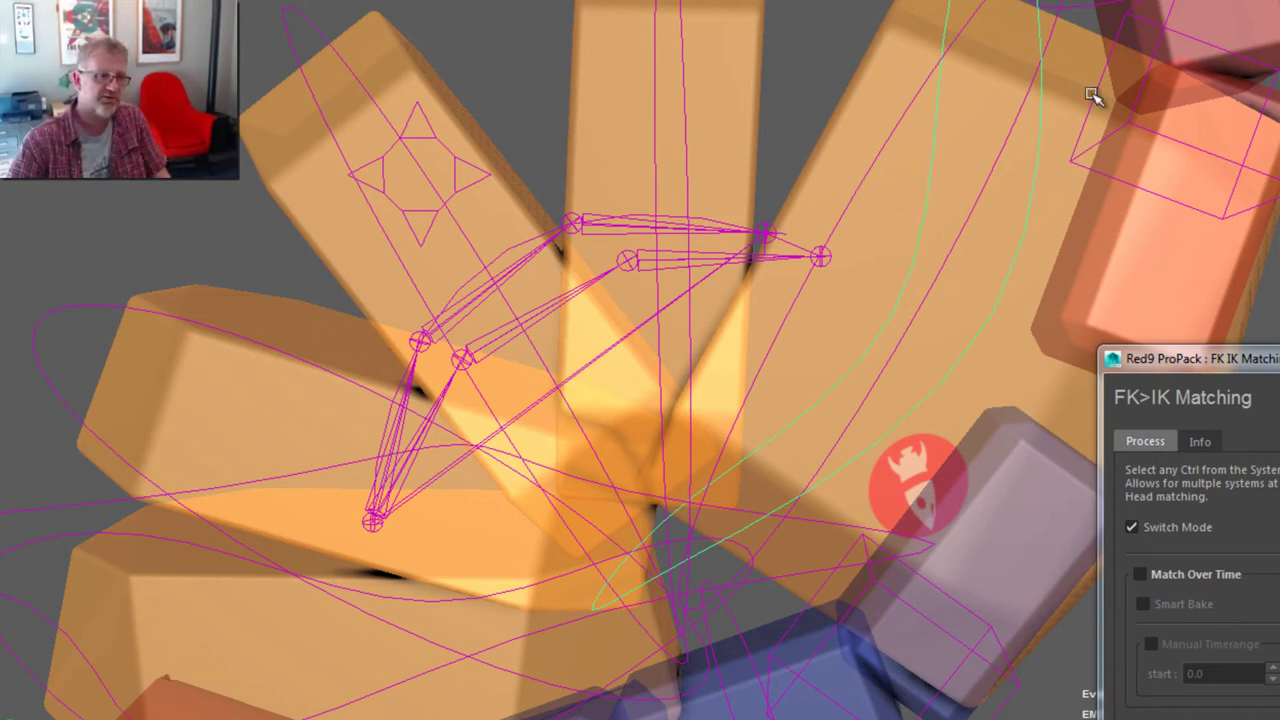
pyautogui.scroll(3, 1046, 234)
pyautogui.moveTo(634, 254); pyautogui.dragTo(1156, 214, button='middle')
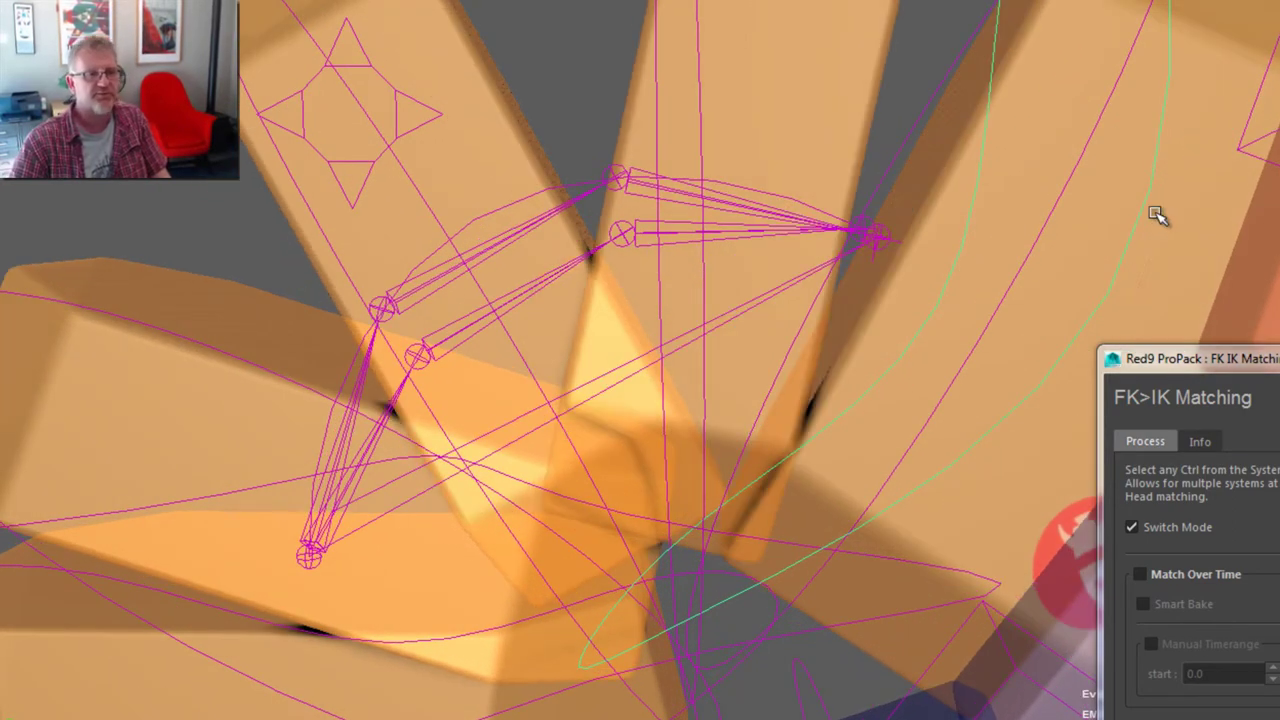
pyautogui.hotkey('ctrl', 'z')
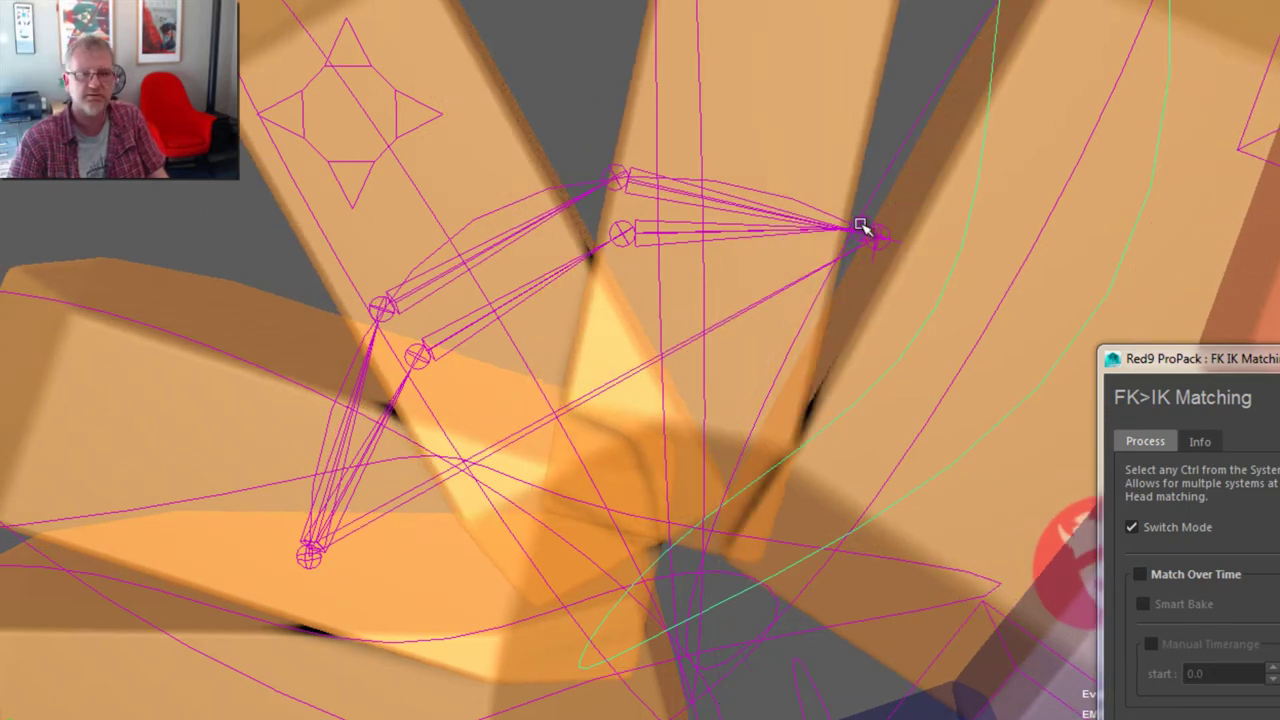
# Select the spine's IK curve and examine the offset between the IK and FK chain ends at the chest
pyautogui.keyDown('alt'); pyautogui.moveTo(716, 326); pyautogui.dragTo(711, 309, button='right'); pyautogui.keyUp('alt')
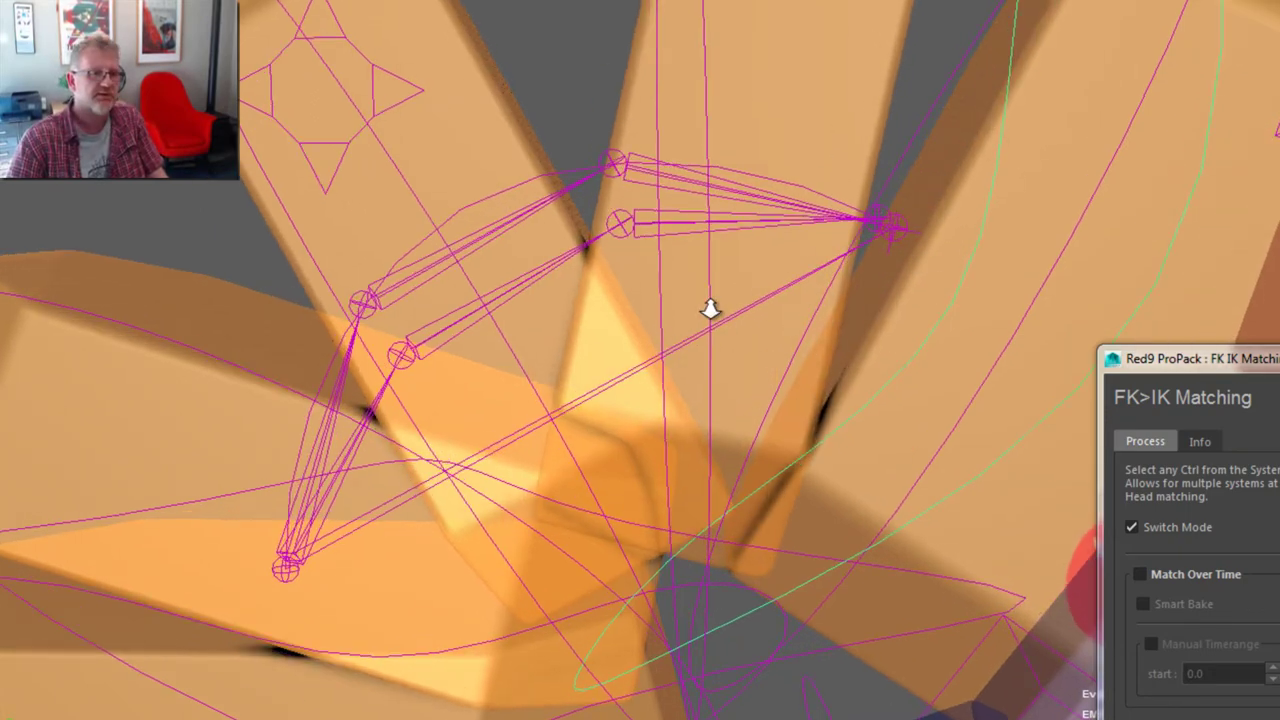
pyautogui.moveTo(460, 188); pyautogui.dragTo(478, 213)
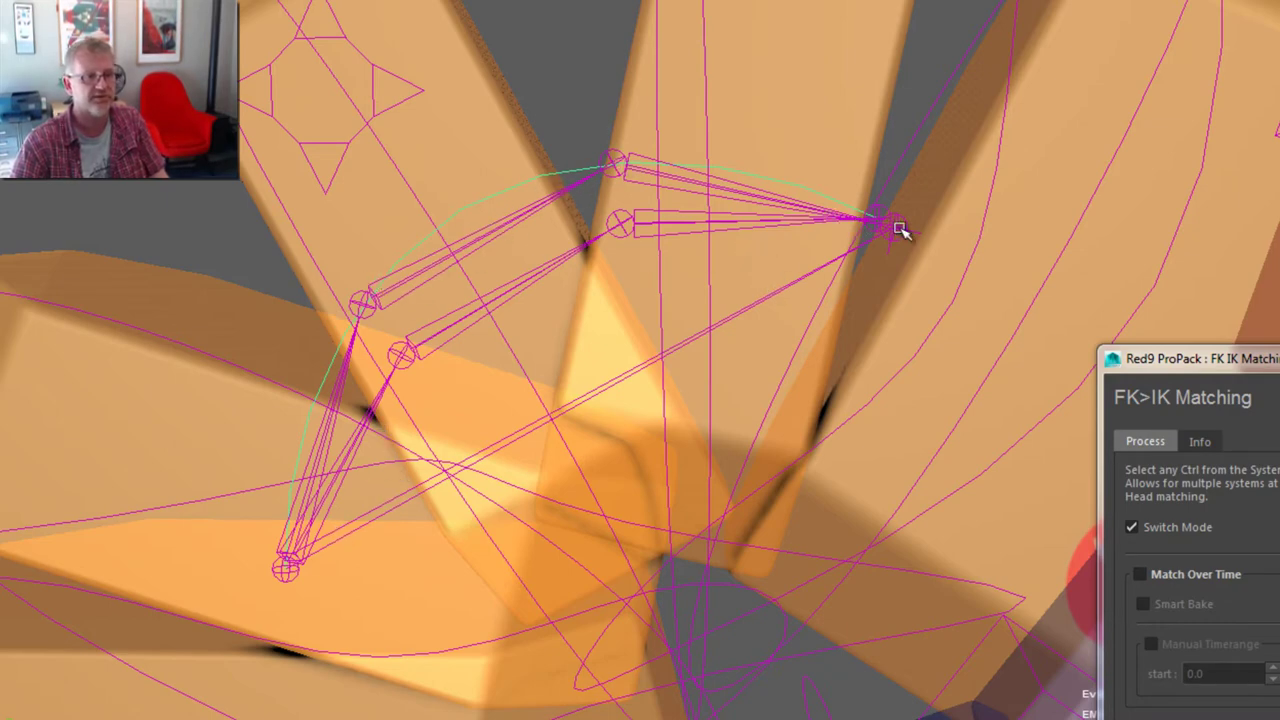
pyautogui.keyDown('alt'); pyautogui.moveTo(771, 340); pyautogui.dragTo(1079, 190, button='right'); pyautogui.keyUp('alt')
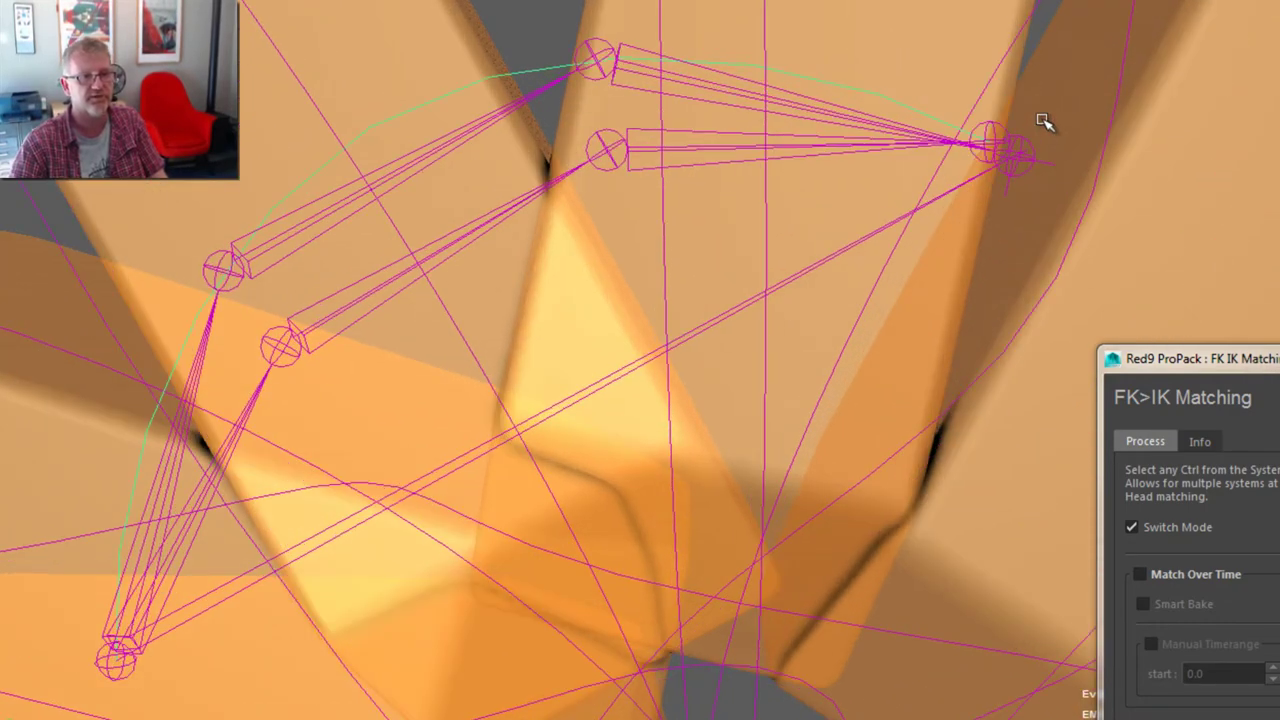
pyautogui.keyDown('alt'); pyautogui.moveTo(978, 268); pyautogui.dragTo(952, 274); pyautogui.keyUp('alt')
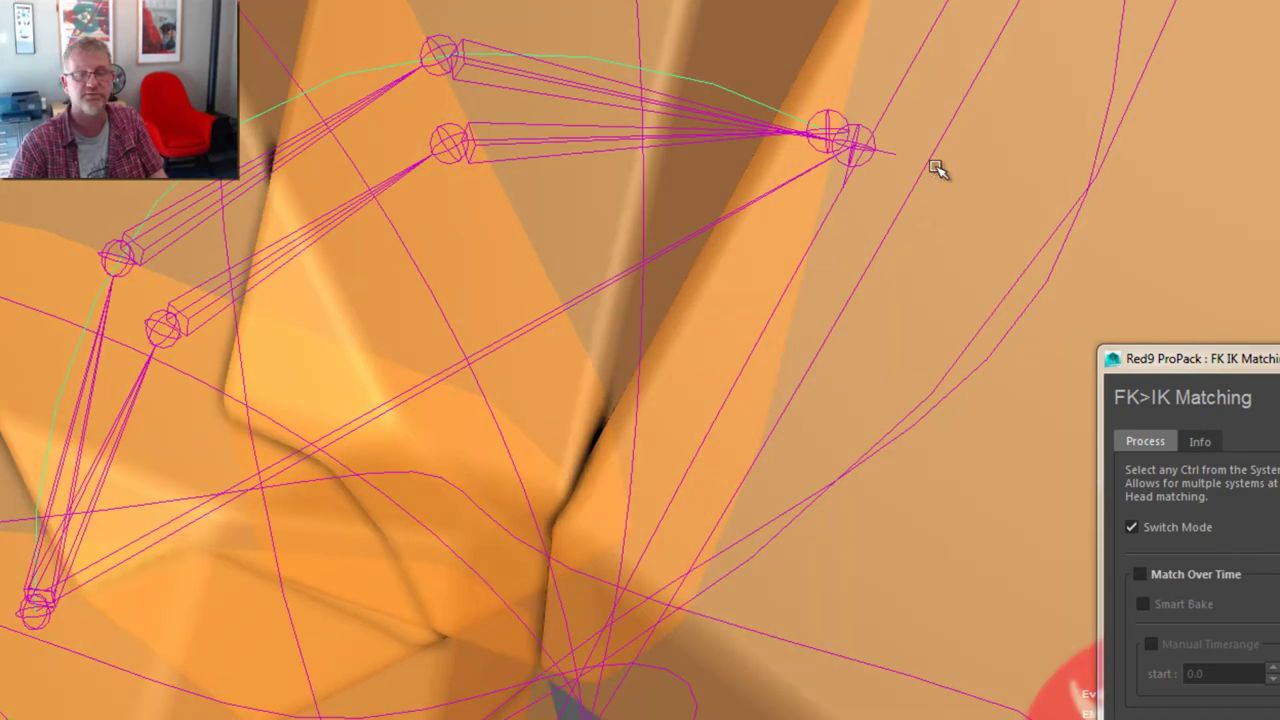
pyautogui.keyDown('alt'); pyautogui.moveTo(852, 337); pyautogui.dragTo(643, 343, button='right'); pyautogui.keyUp('alt')
pyautogui.keyDown('alt'); pyautogui.moveTo(643, 343); pyautogui.dragTo(672, 347); pyautogui.keyUp('alt')
pyautogui.keyDown('alt'); pyautogui.moveTo(672, 348); pyautogui.dragTo(563, 334, button='right'); pyautogui.keyUp('alt')
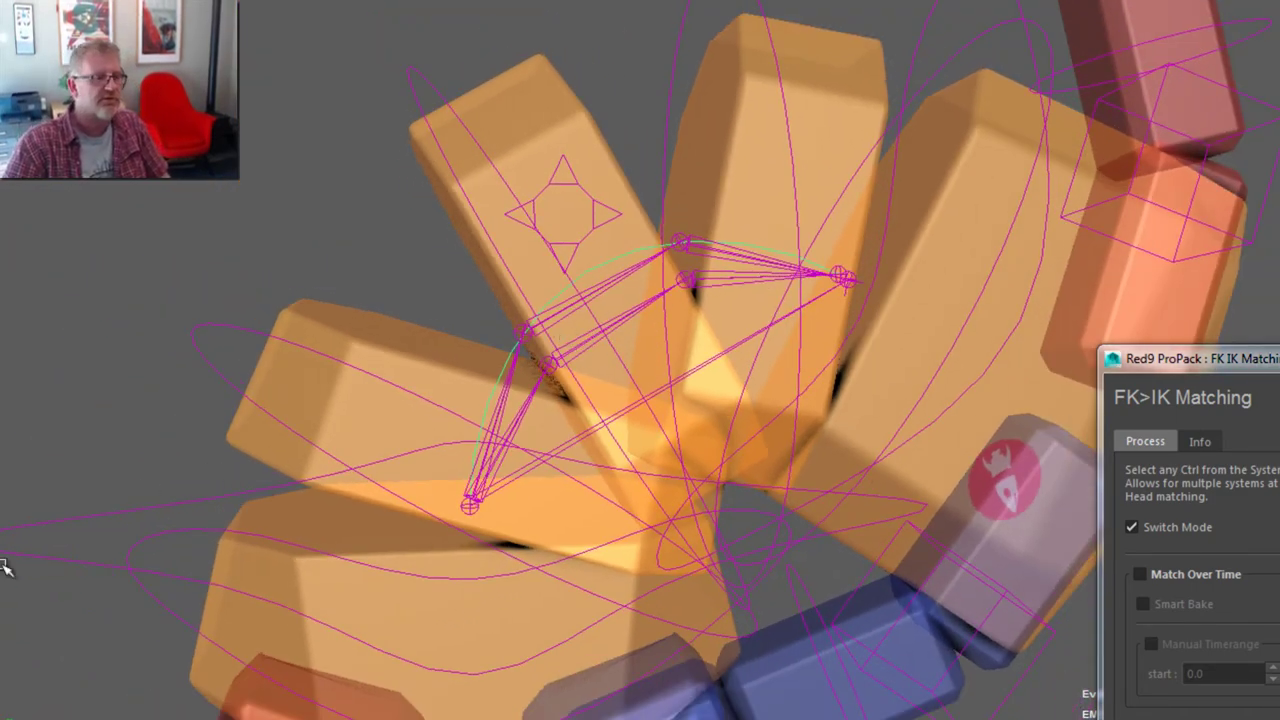
# Select the hip controls and toggle the spine between FK and IK modes to compare the two poses
pyautogui.moveTo(14, 470); pyautogui.dragTo(38, 566)
pyautogui.keyDown('alt'); pyautogui.moveTo(1009, 274); pyautogui.dragTo(851, 275); pyautogui.keyUp('alt')
pyautogui.hotkey('ctrl', 'z')
pyautogui.hotkey('ctrl', 'z')
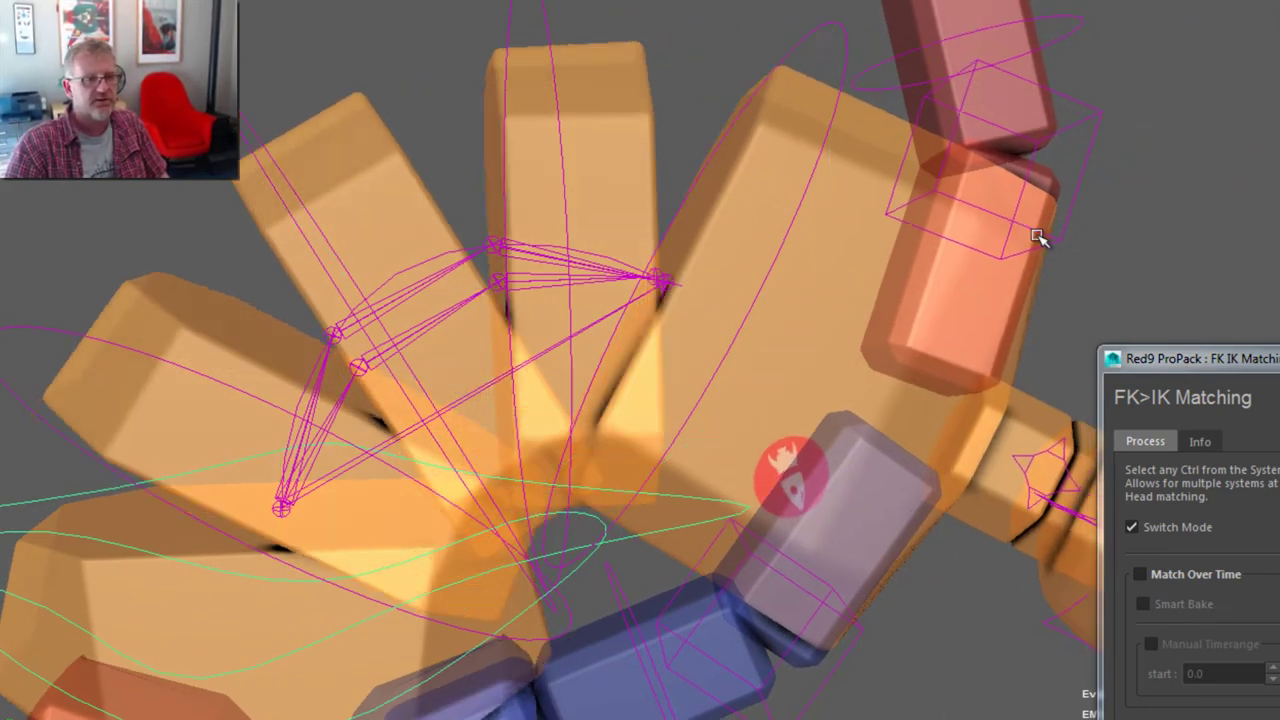
pyautogui.scroll(2, 911, 383)
pyautogui.scroll(-5, 1047, 123)
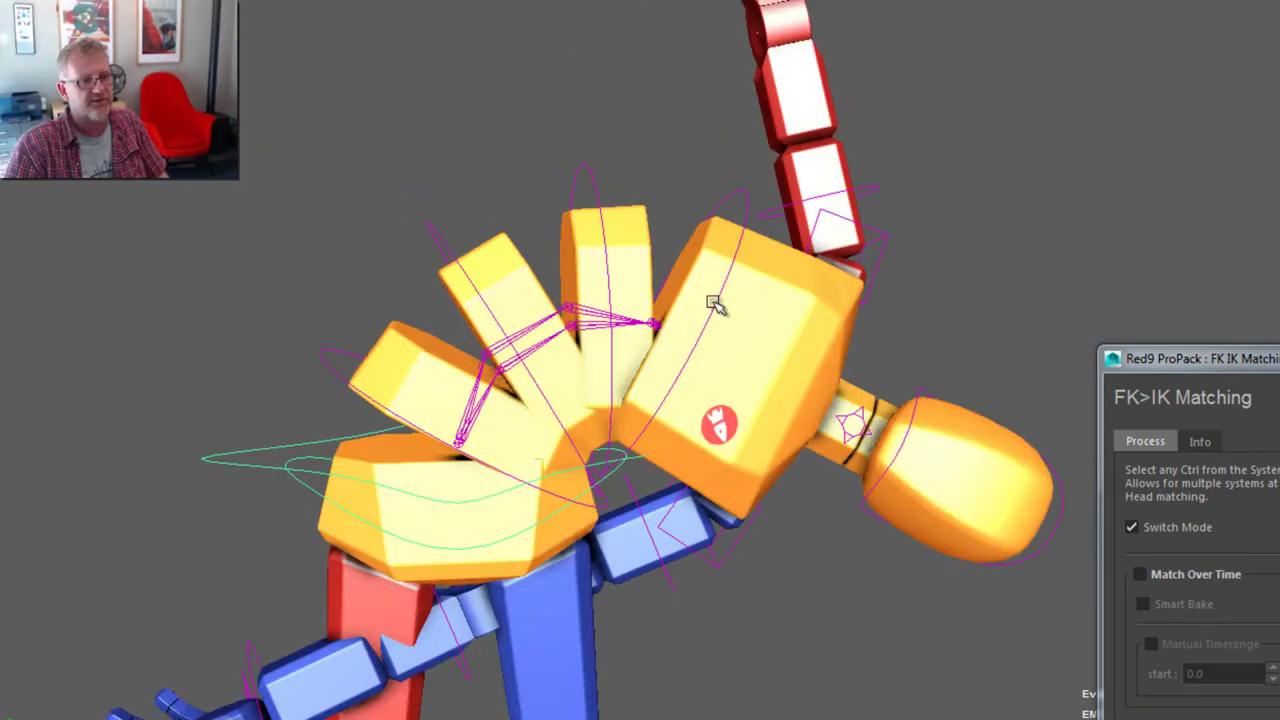
pyautogui.hotkey('ctrl', 'z')
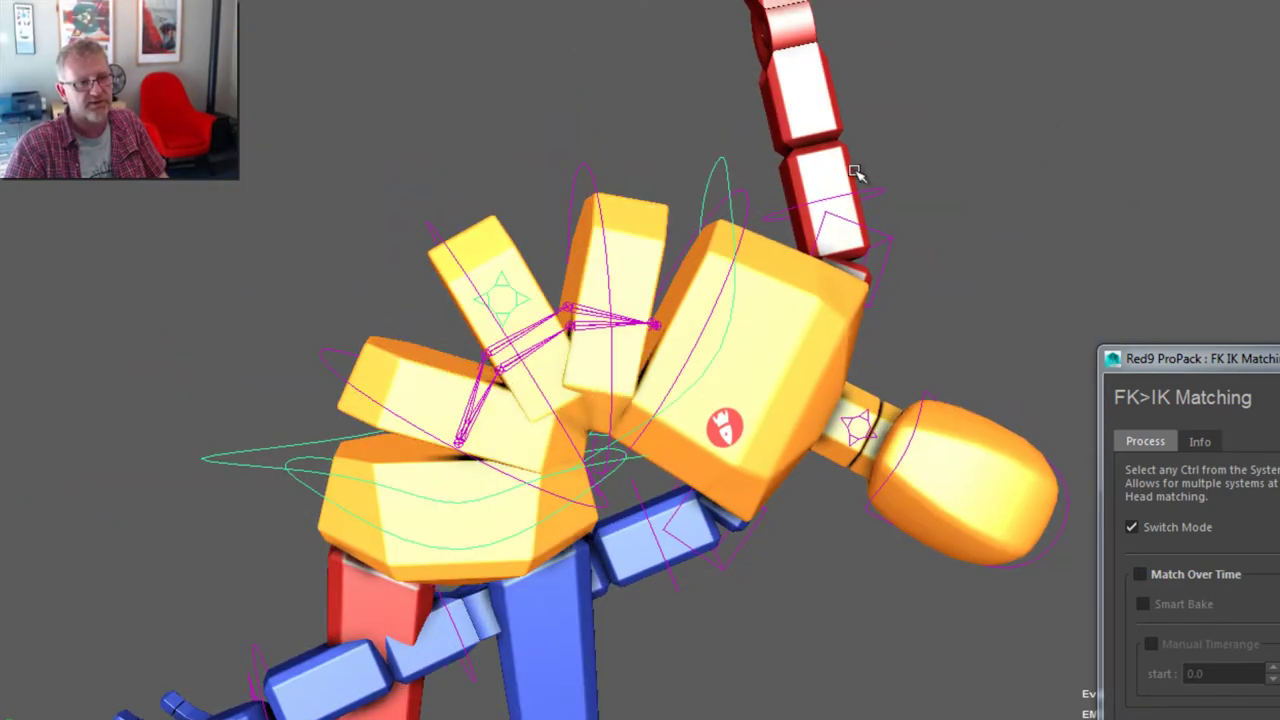
pyautogui.moveTo(855, 173); pyautogui.dragTo(795, 147, button='middle')
pyautogui.moveTo(795, 147); pyautogui.dragTo(1048, 157)
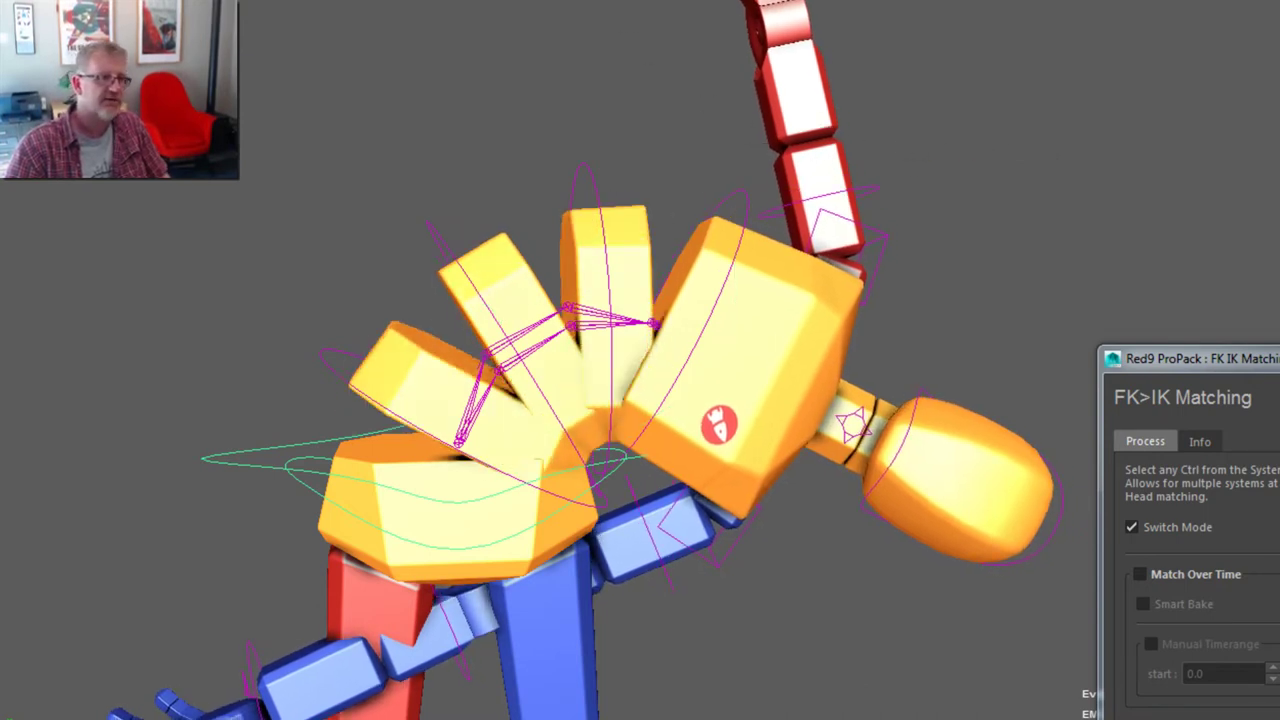
# Turn X-ray shading back on and select the Spine_FK_Spine_03 control with the spine joints in close view
pyautogui.hotkey('alt', 'x')
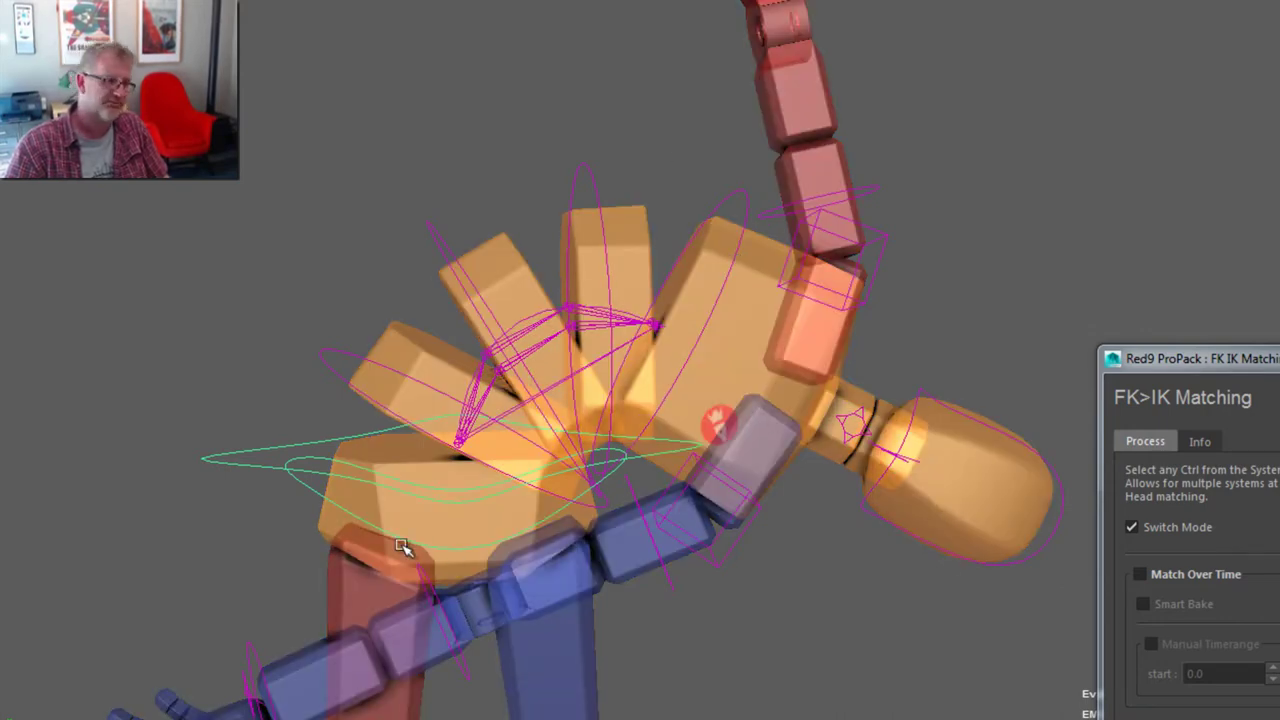
pyautogui.moveTo(559, 178); pyautogui.dragTo(618, 172)
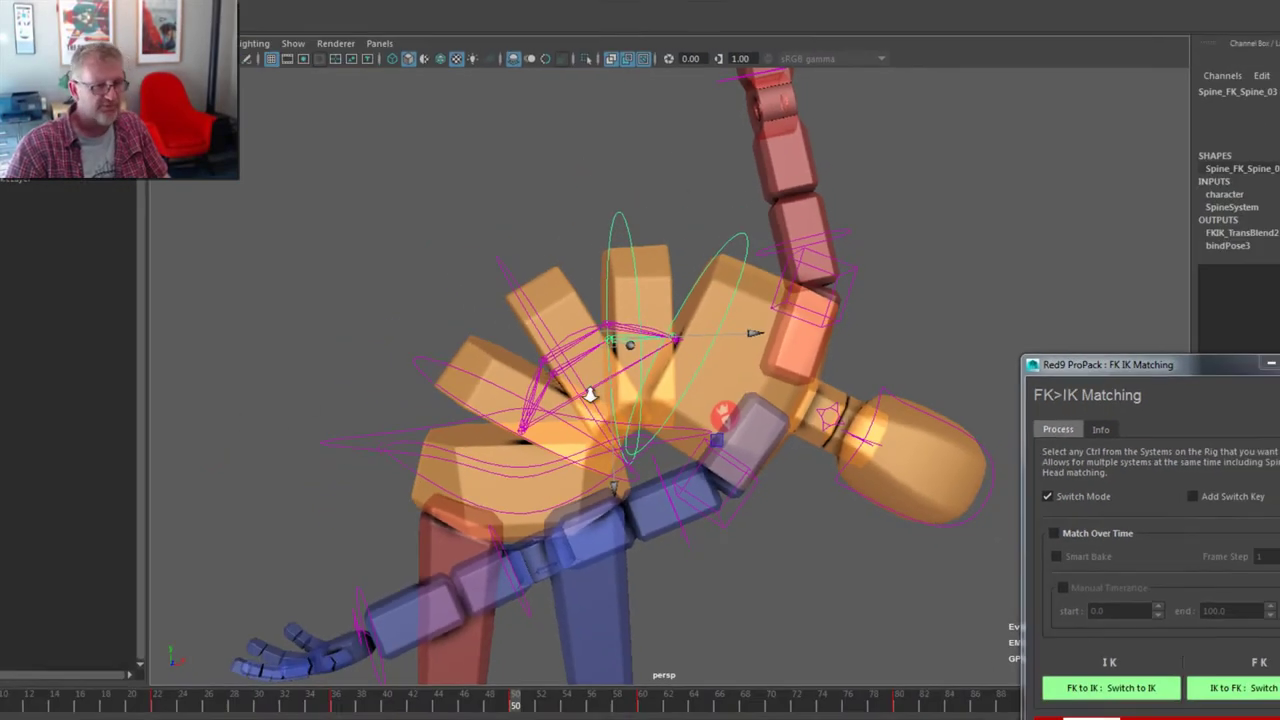
pyautogui.keyDown('alt'); pyautogui.moveTo(525, 394); pyautogui.dragTo(1000, 242, button='right'); pyautogui.keyUp('alt')
pyautogui.keyDown('alt'); pyautogui.moveTo(909, 291); pyautogui.dragTo(914, 294, button='right'); pyautogui.keyUp('alt')
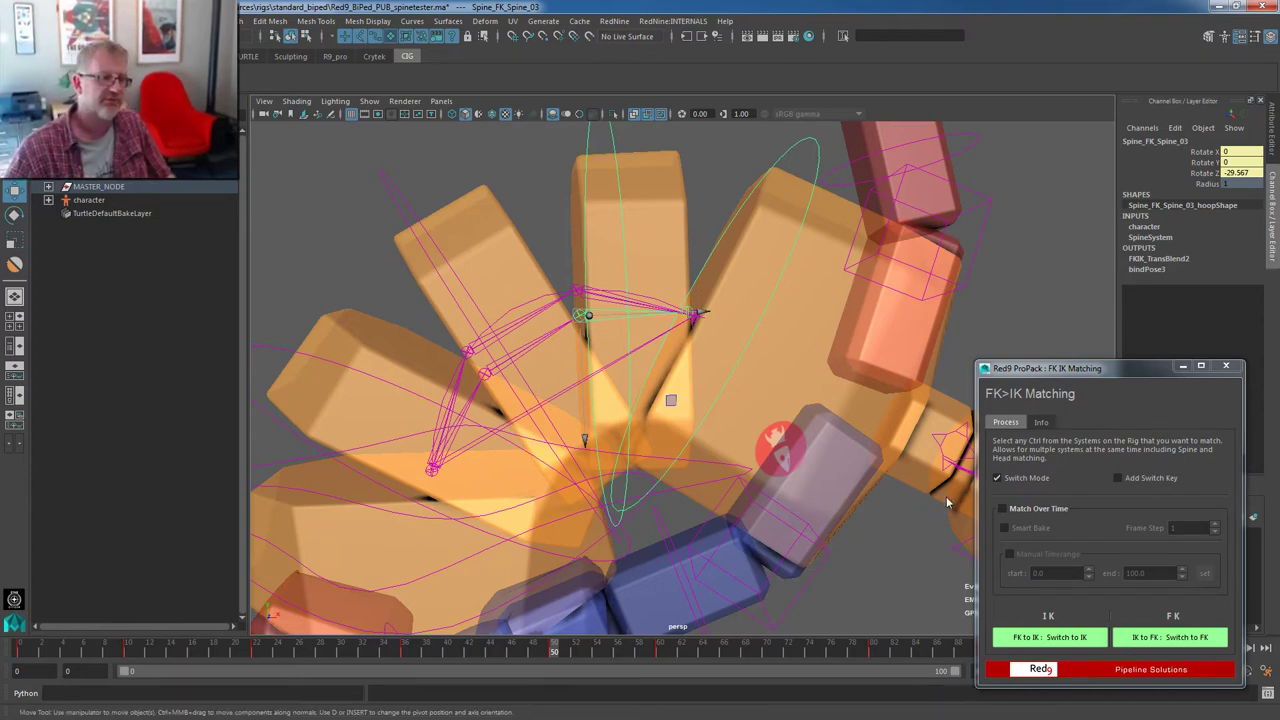
# Match the spine from FK to IK at frame 50, switching it to IK, and inspect the joint alignment
pyautogui.moveTo(1094, 369); pyautogui.dragTo(1093, 356)
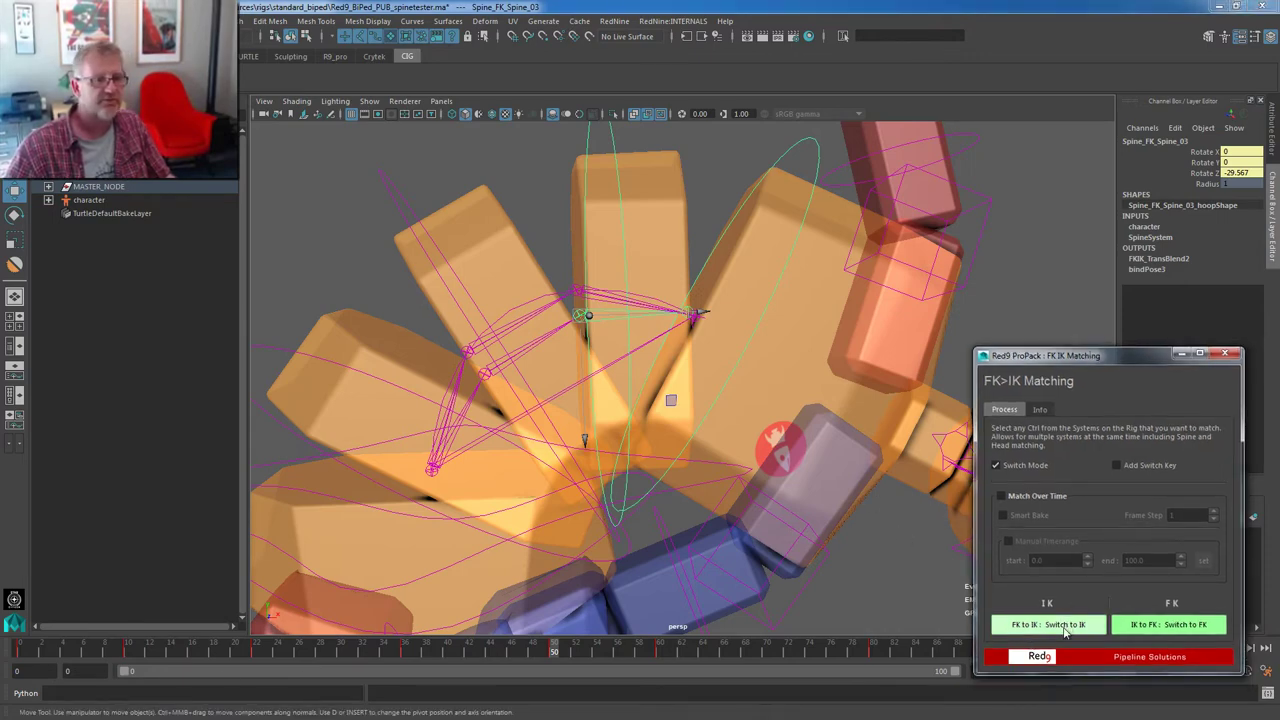
pyautogui.click(1066, 626)
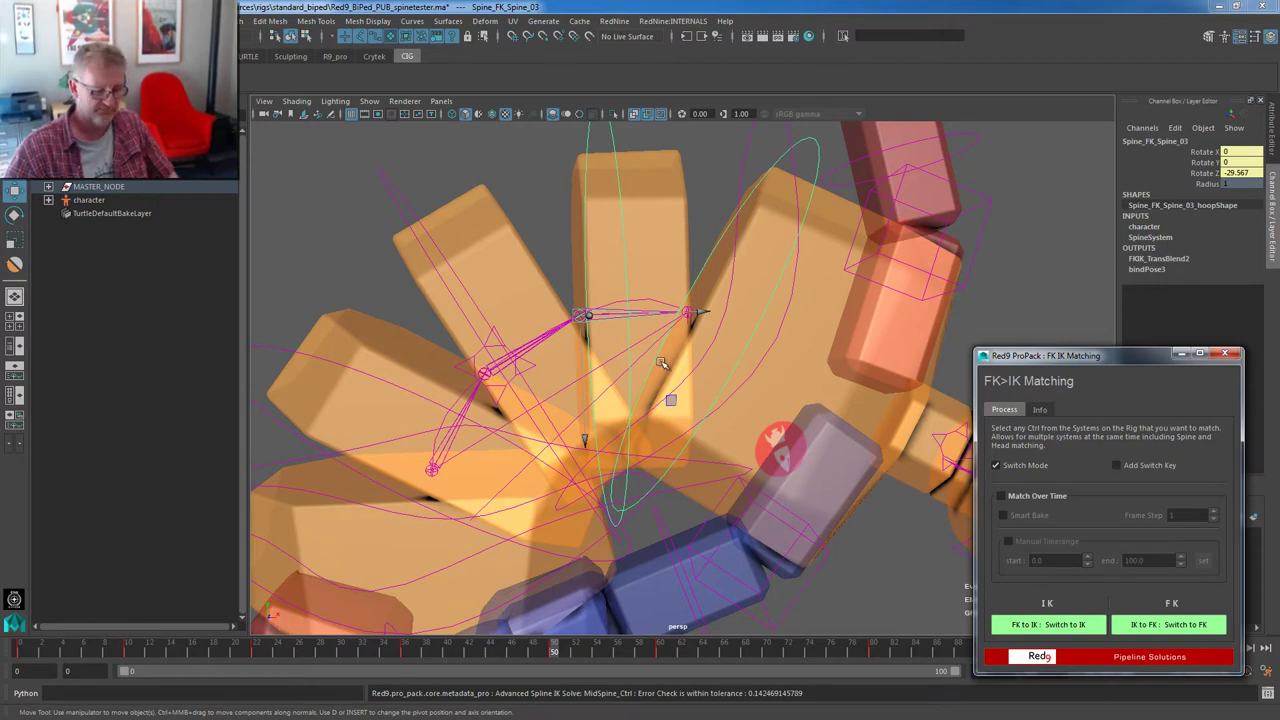
pyautogui.keyDown('alt'); pyautogui.moveTo(746, 240); pyautogui.dragTo(1031, 231, button='right'); pyautogui.keyUp('alt')
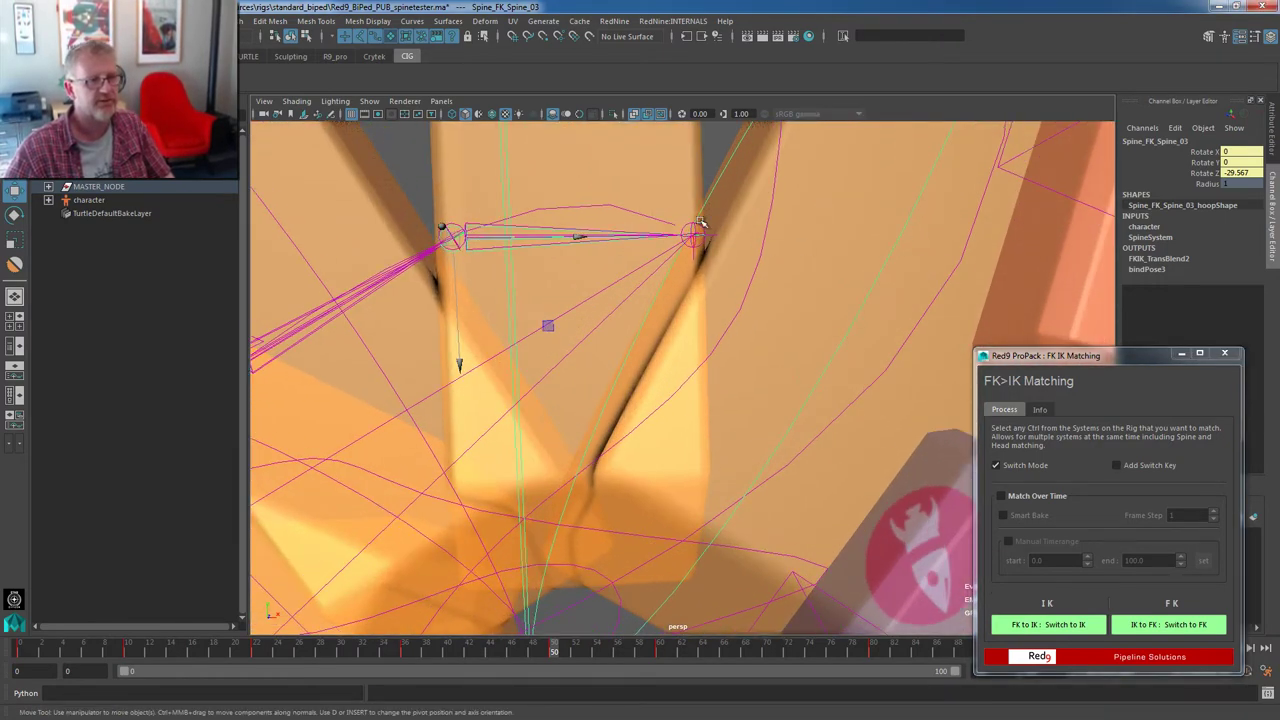
pyautogui.keyDown('alt'); pyautogui.moveTo(603, 355); pyautogui.dragTo(470, 405); pyautogui.keyUp('alt')
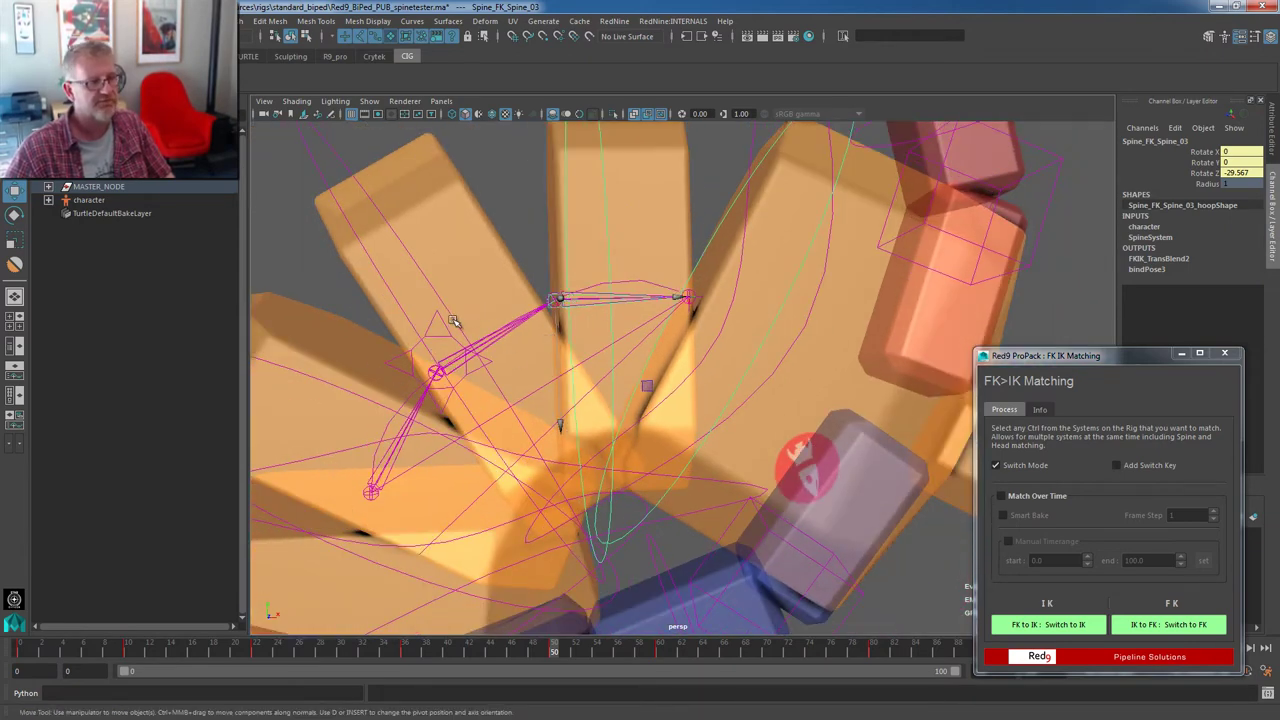
pyautogui.keyDown('alt'); pyautogui.moveTo(724, 378); pyautogui.dragTo(506, 400, button='right'); pyautogui.keyUp('alt')
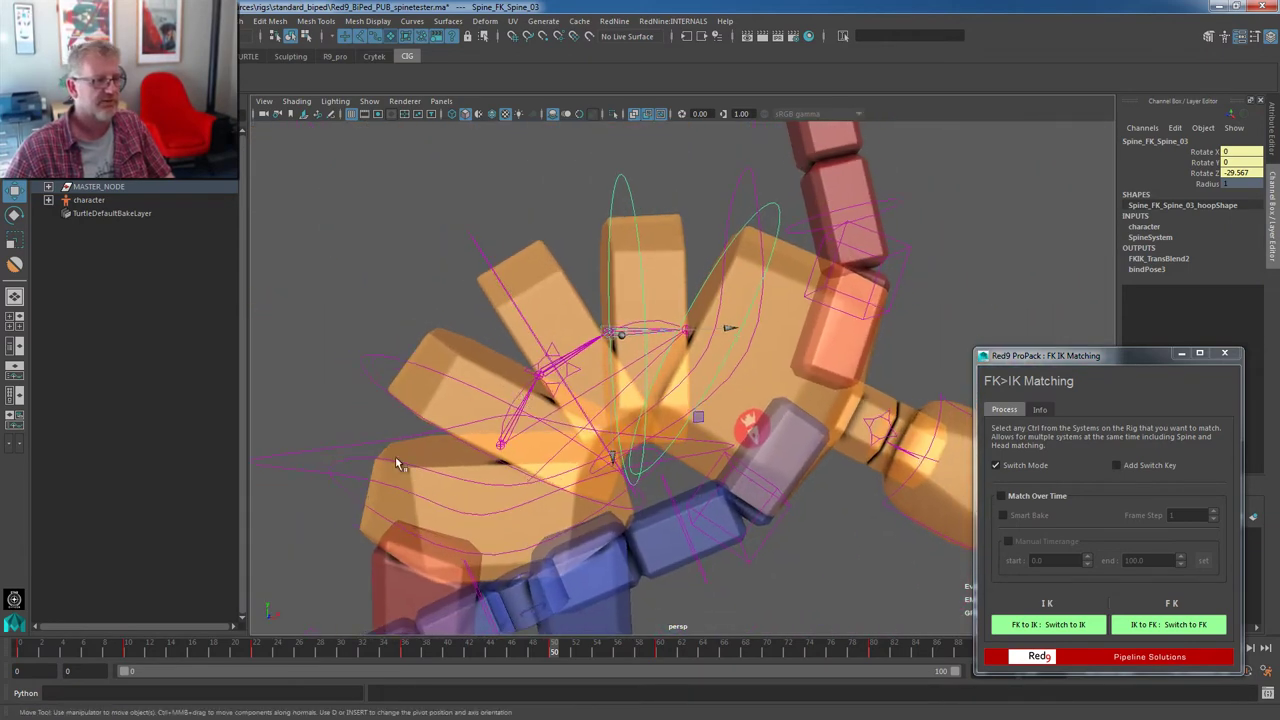
# Select COG_Ctr and scrub its Ik Fk Blender to compare the matched FK and IK spine poses at frame 50
pyautogui.moveTo(255, 424); pyautogui.dragTo(270, 489)
pyautogui.click(1200, 215)
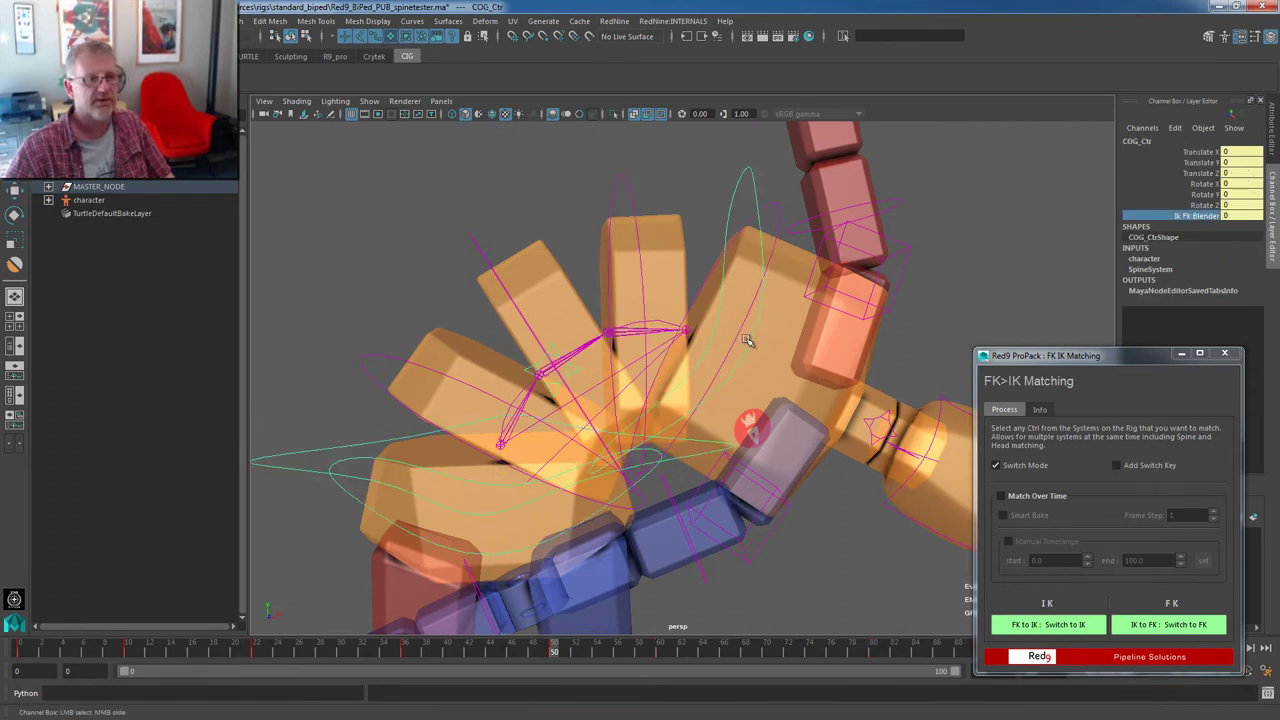
pyautogui.moveTo(753, 279); pyautogui.dragTo(1112, 256, button='middle')
pyautogui.moveTo(455, 256); pyautogui.dragTo(420, 256, button='middle')
pyautogui.scroll(1, 575, 172)
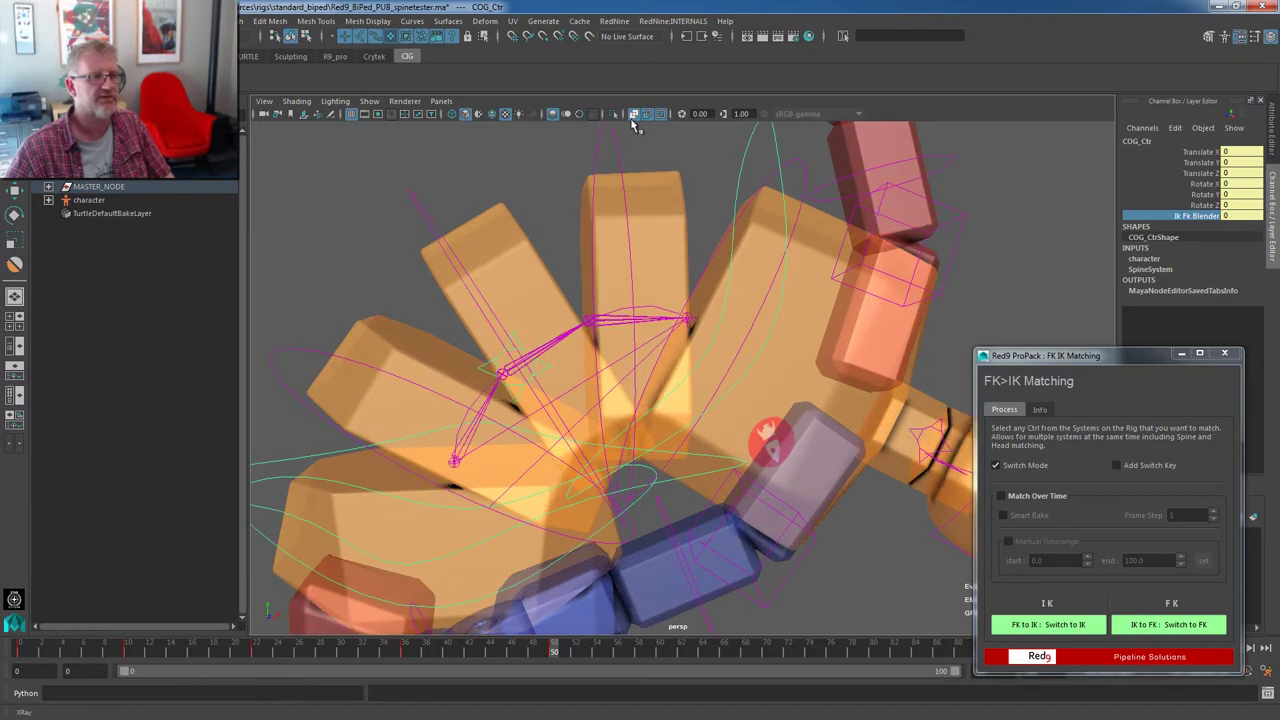
# Turn off the viewport's X-ray shading and reframe the character's bent spine and chest
pyautogui.click(633, 114)
pyautogui.scroll(2, 780, 331)
pyautogui.scroll(-5, 780, 331)
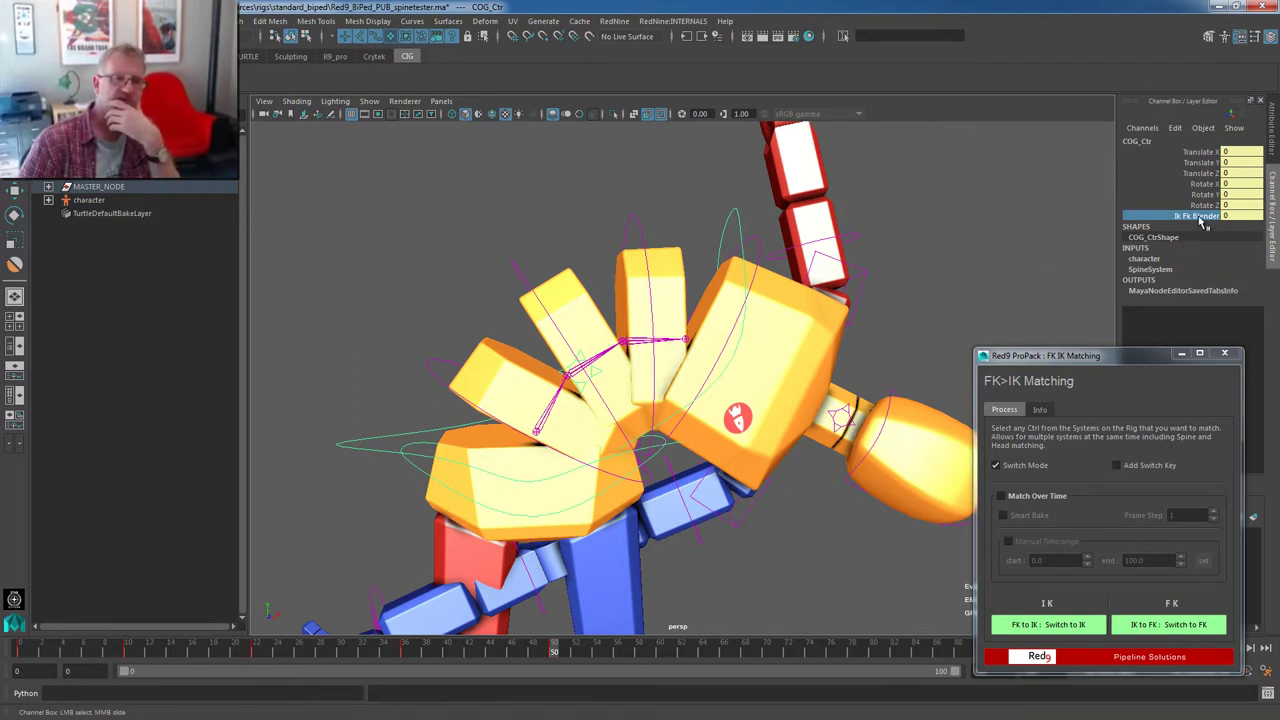
# Scrub the Ik Fk Blender with the matched pose, refresh frame 50 to its keyed pose, and scrub the blend again
pyautogui.moveTo(625, 327); pyautogui.dragTo(641, 358, button='middle')
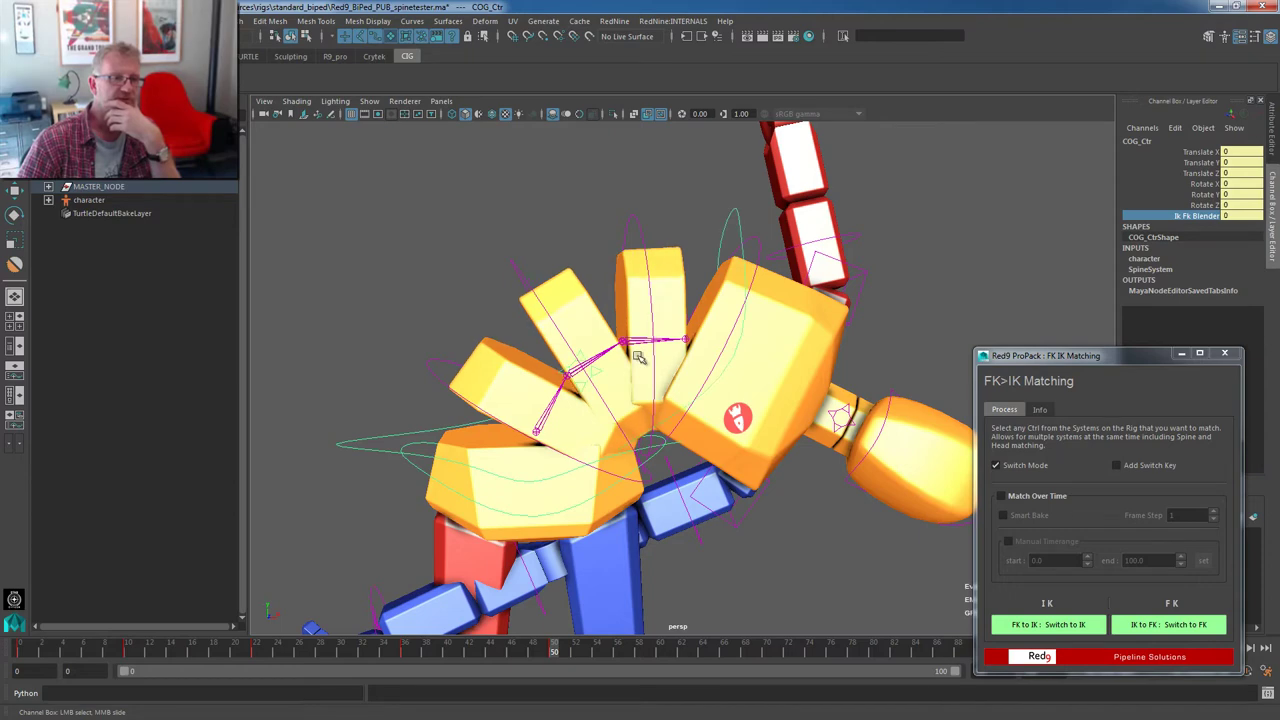
pyautogui.click(556, 650)
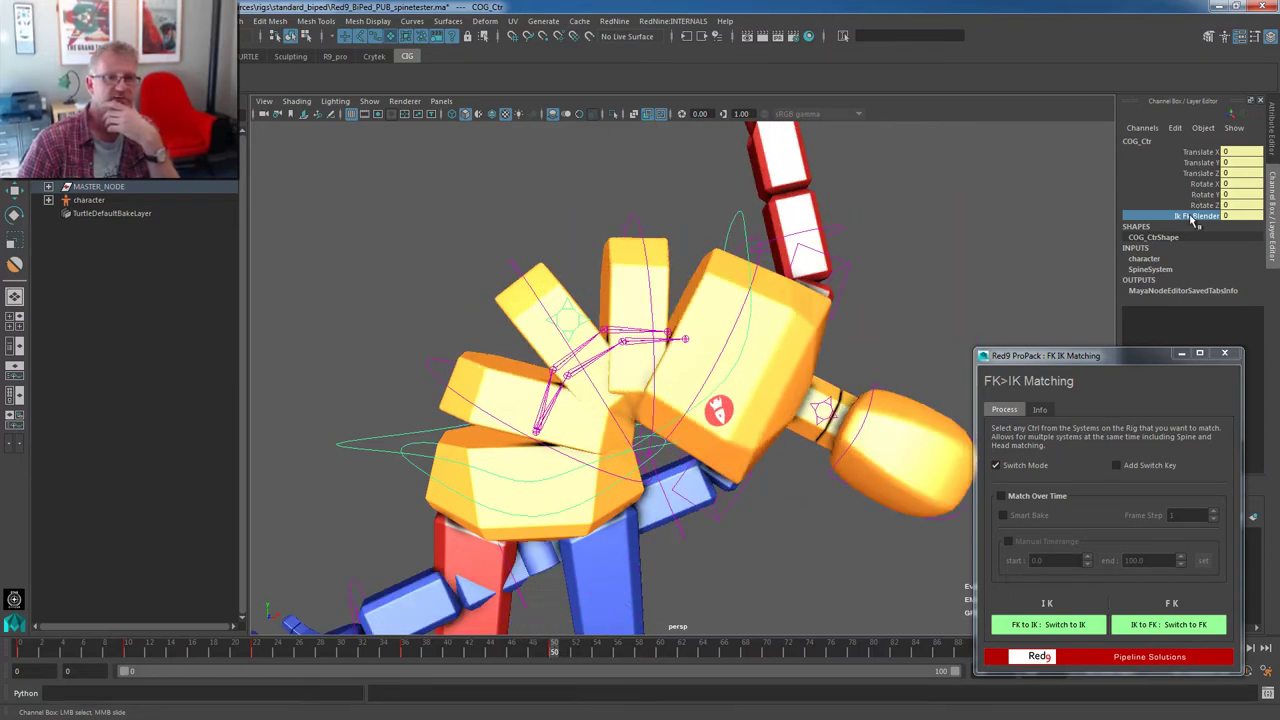
pyautogui.moveTo(737, 237); pyautogui.dragTo(588, 233, button='middle')
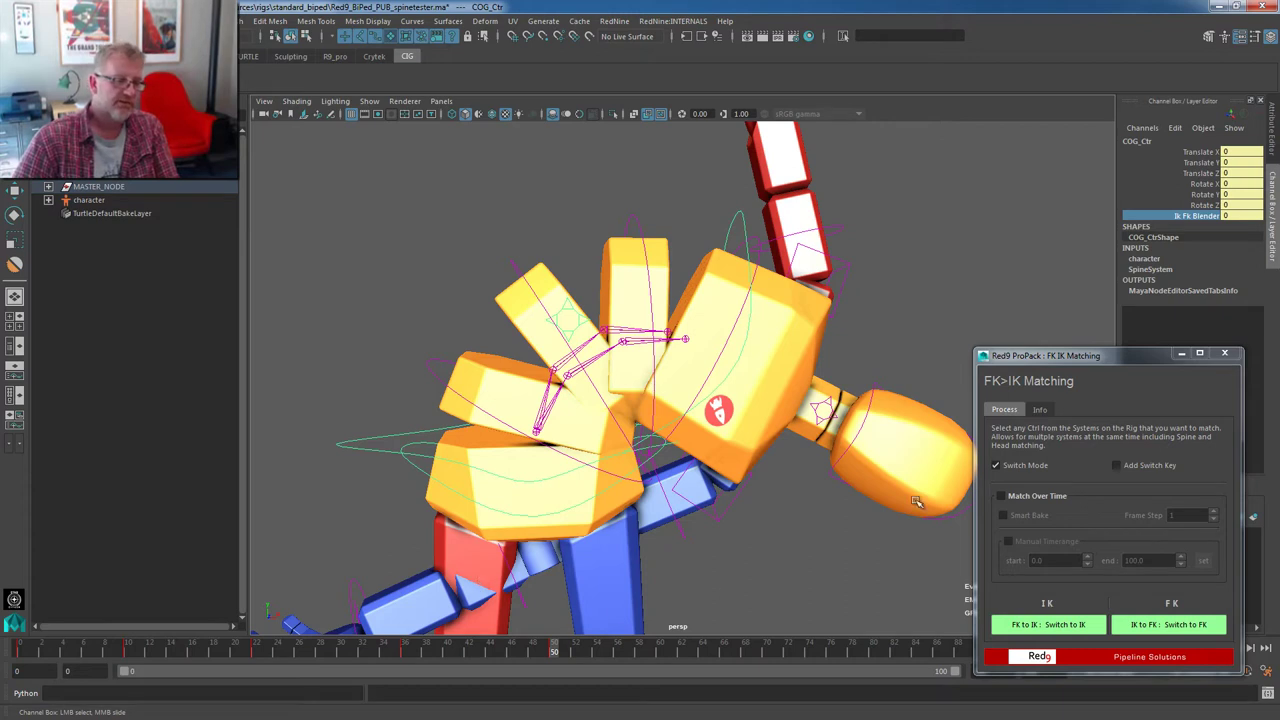
# Try enabling Match Over Time with Smart Bake in the matching tool, and turn Match Over Time back off
pyautogui.moveTo(1065, 358); pyautogui.dragTo(1099, 316)
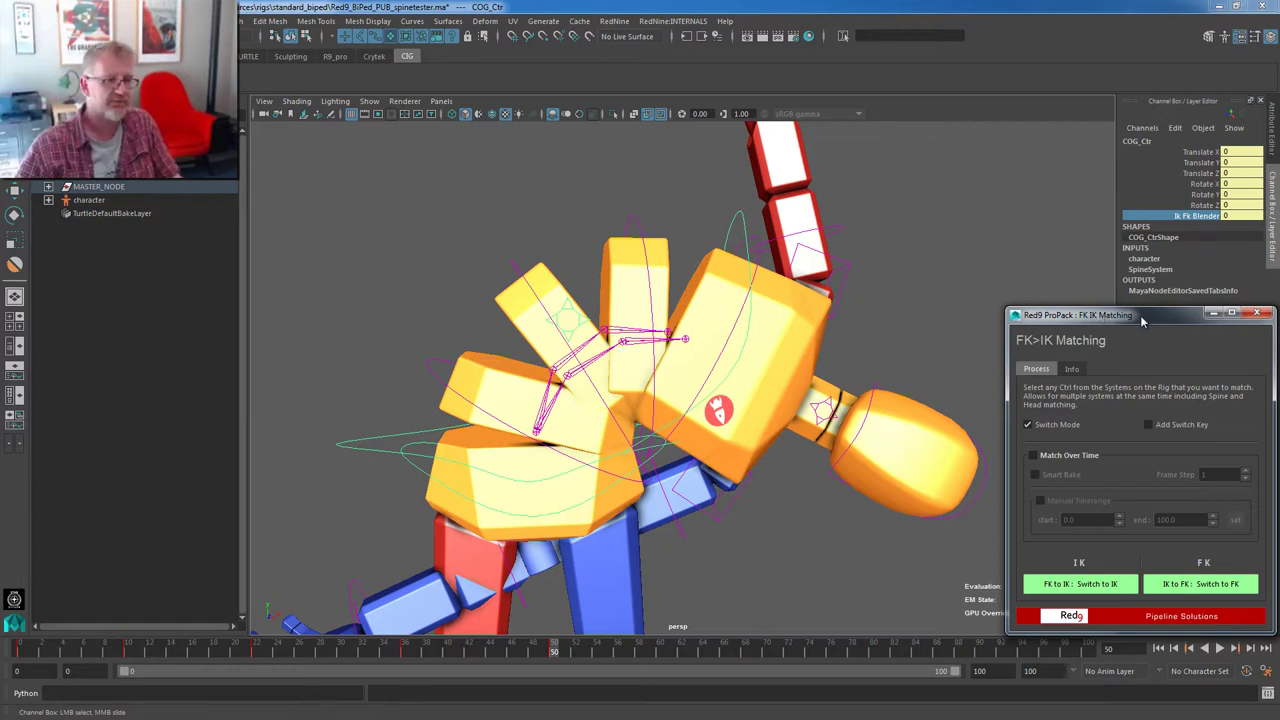
pyautogui.click(1062, 456)
pyautogui.click(1033, 474)
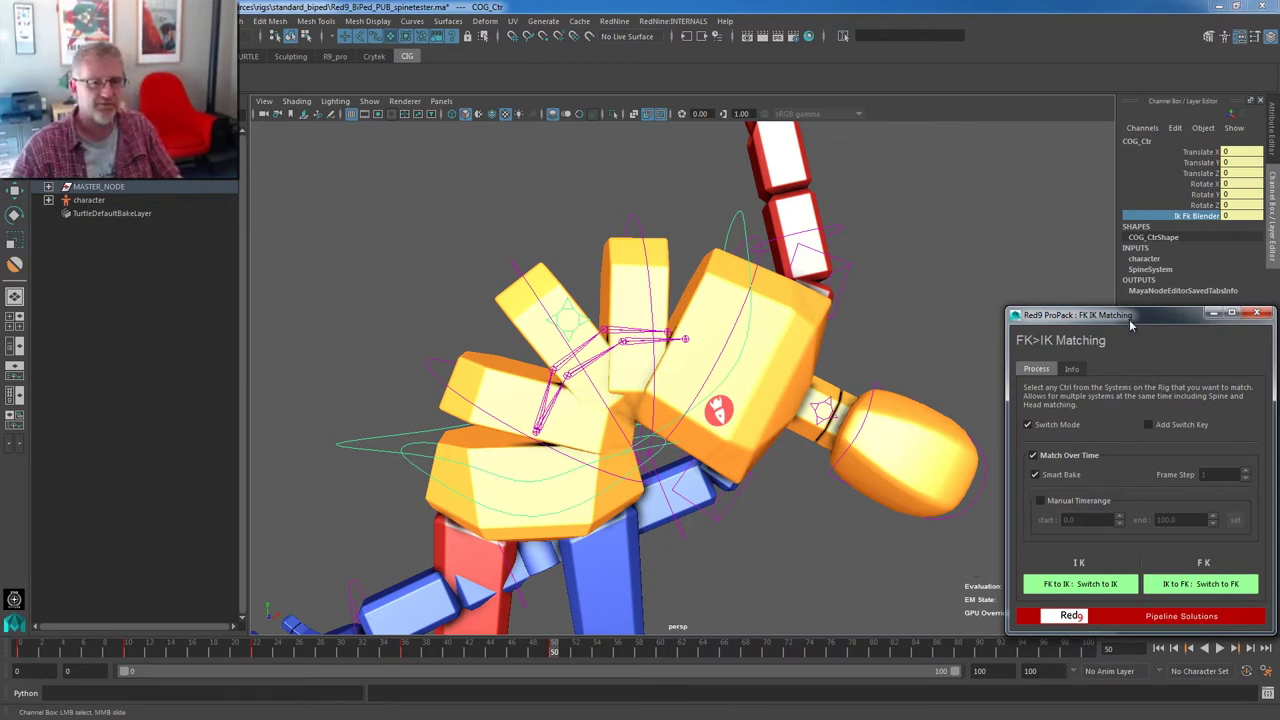
pyautogui.moveTo(1140, 317); pyautogui.dragTo(1125, 271)
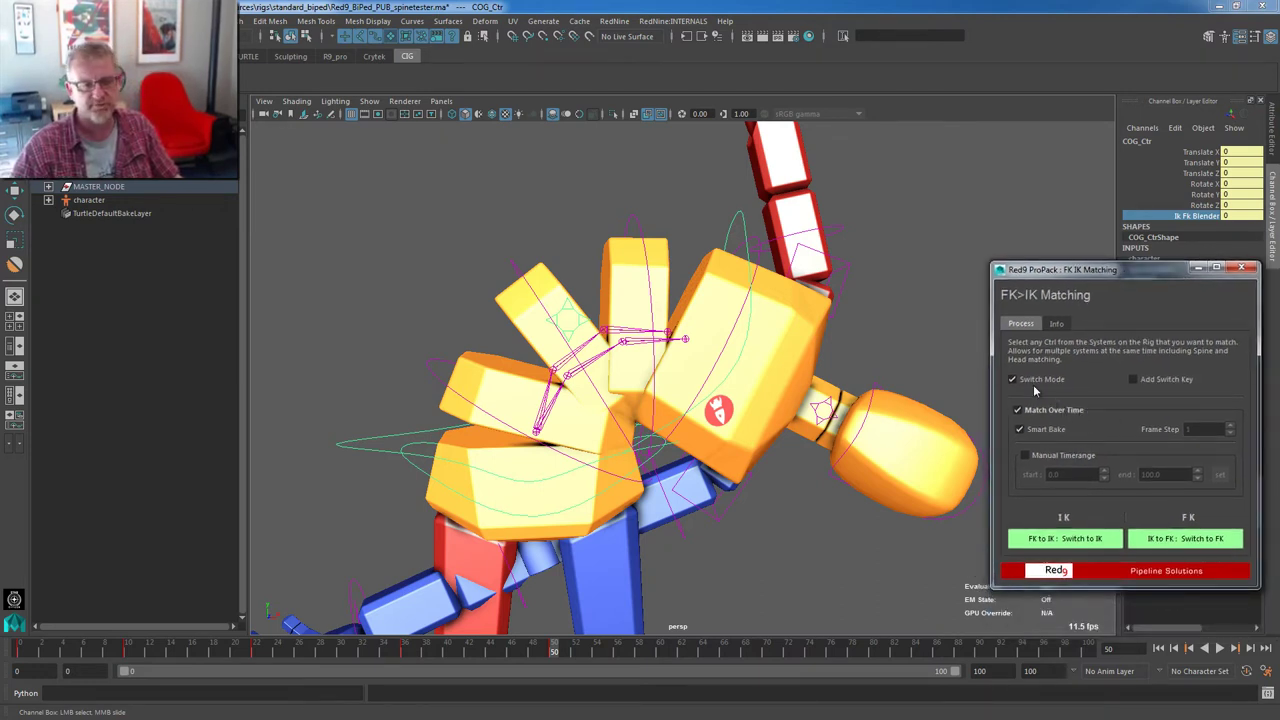
pyautogui.click(1050, 411)
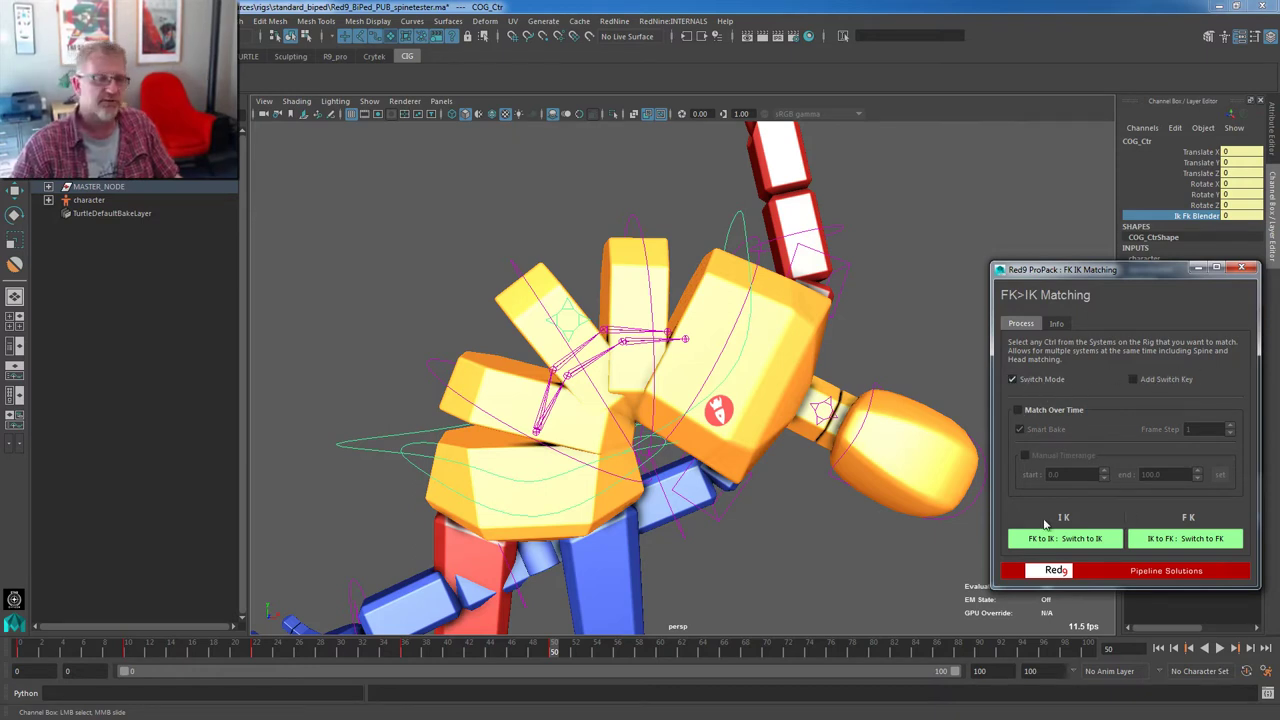
# Select Chest_Ctr and enable Add Switch Key and Match Over Time for the matching process
pyautogui.click(714, 210)
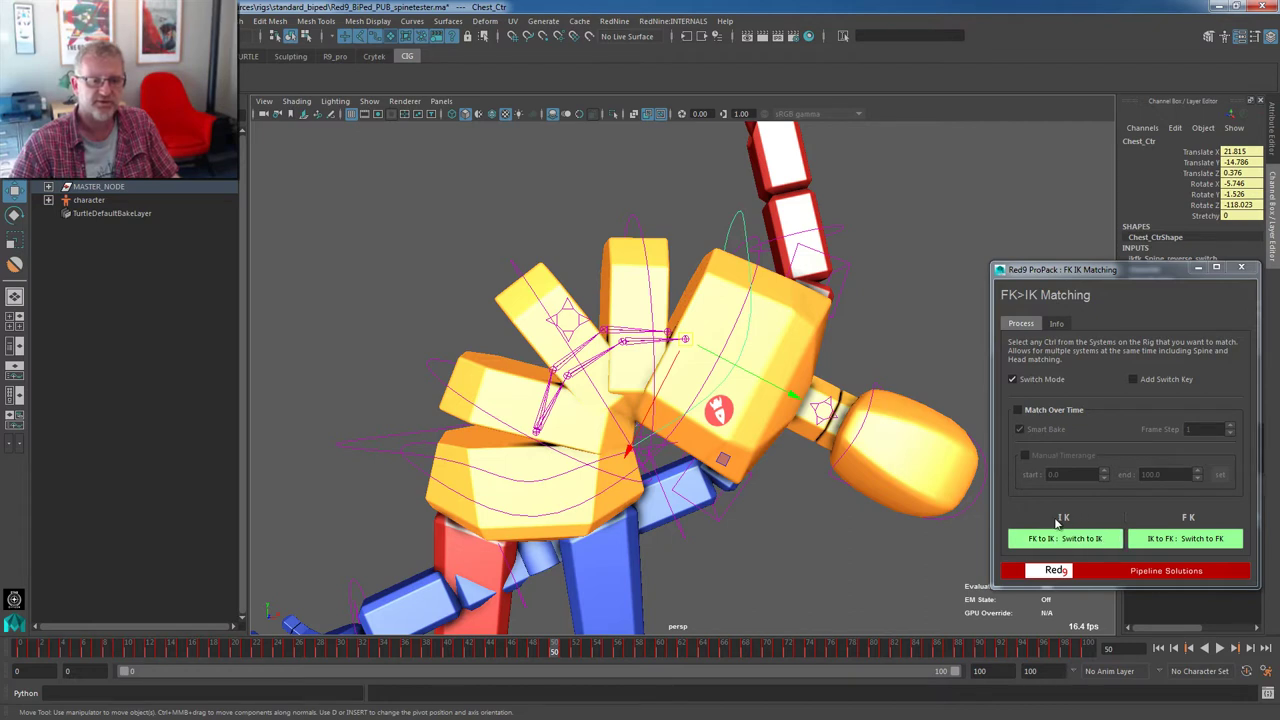
pyautogui.click(1157, 379)
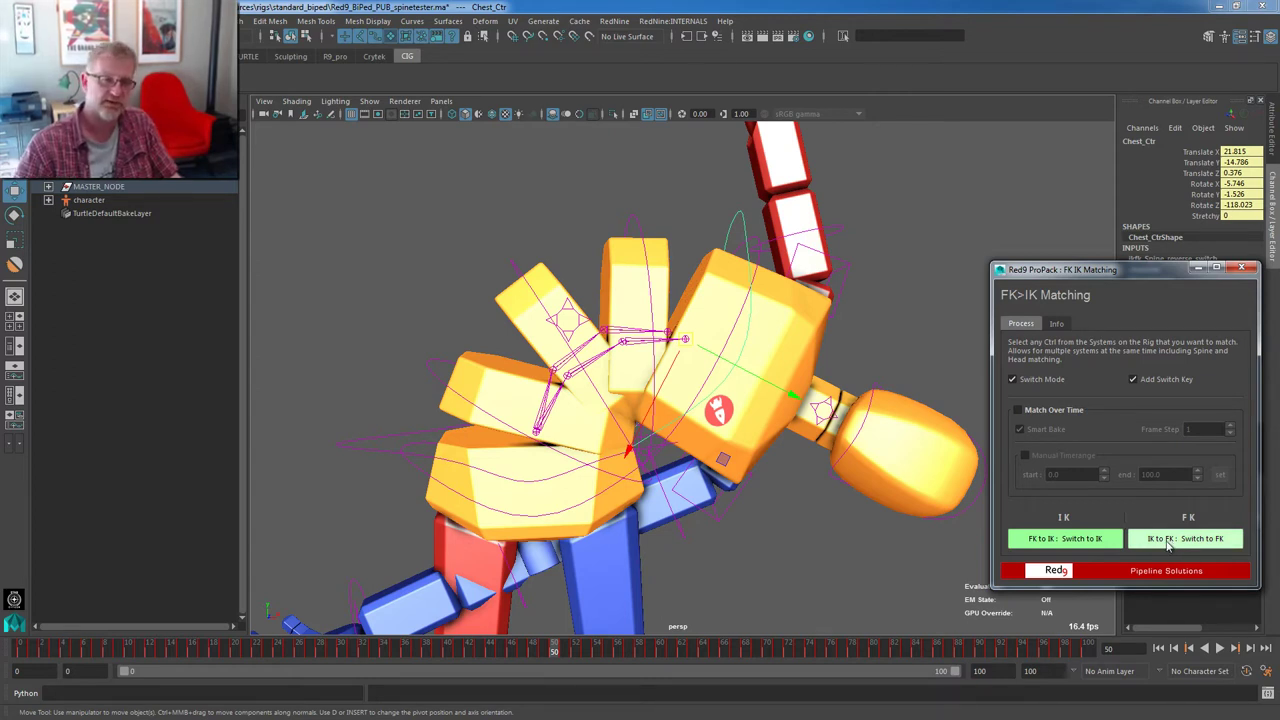
pyautogui.click(1156, 380)
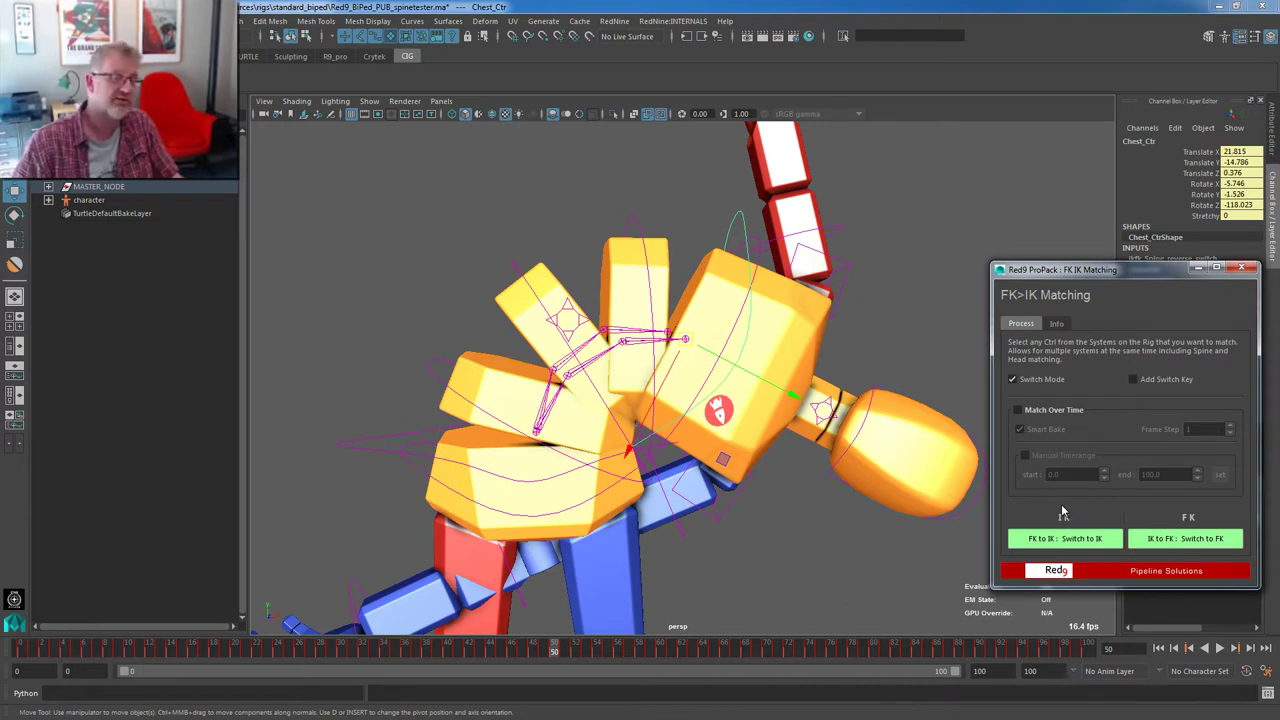
pyautogui.click(1133, 379)
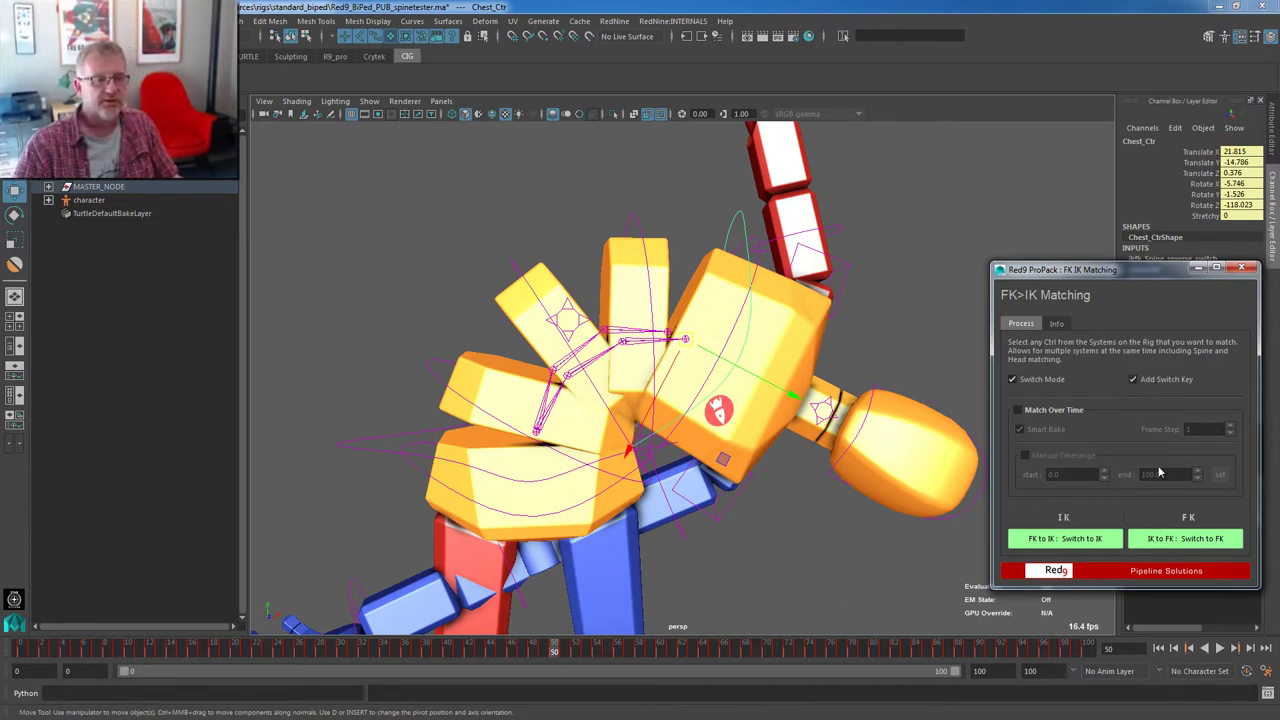
pyautogui.click(1060, 411)
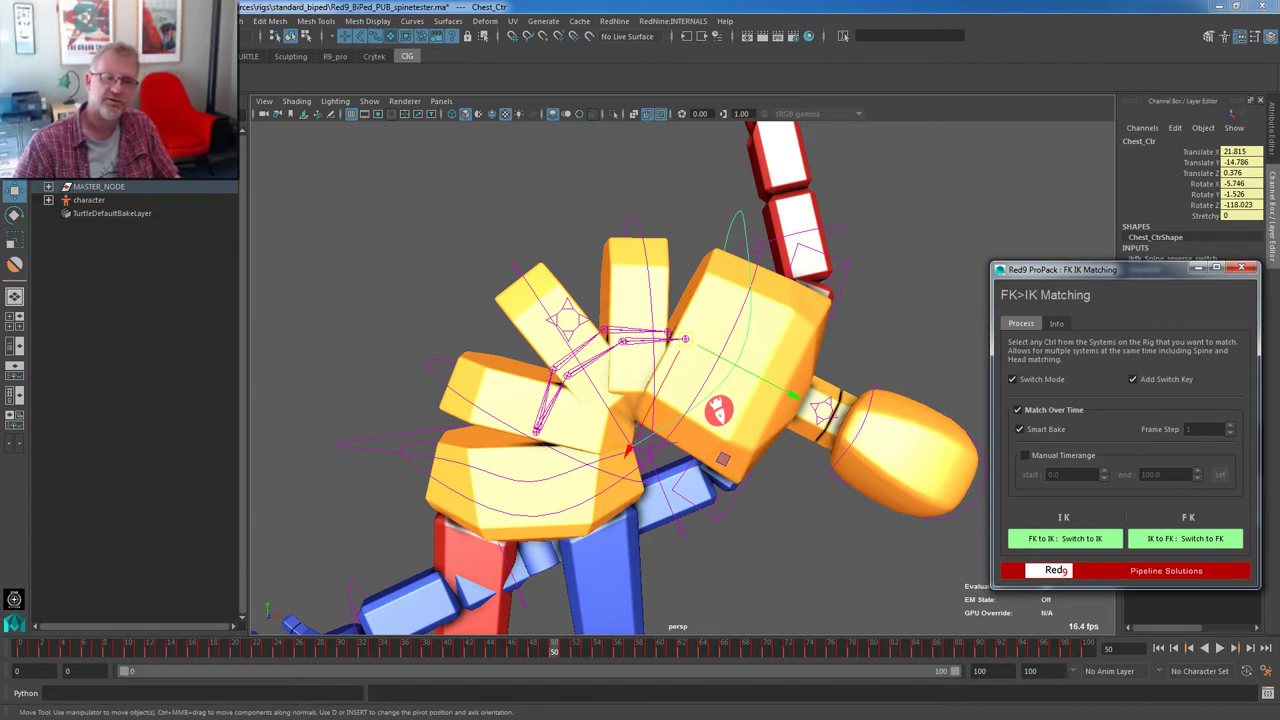
pyautogui.click(1068, 539)
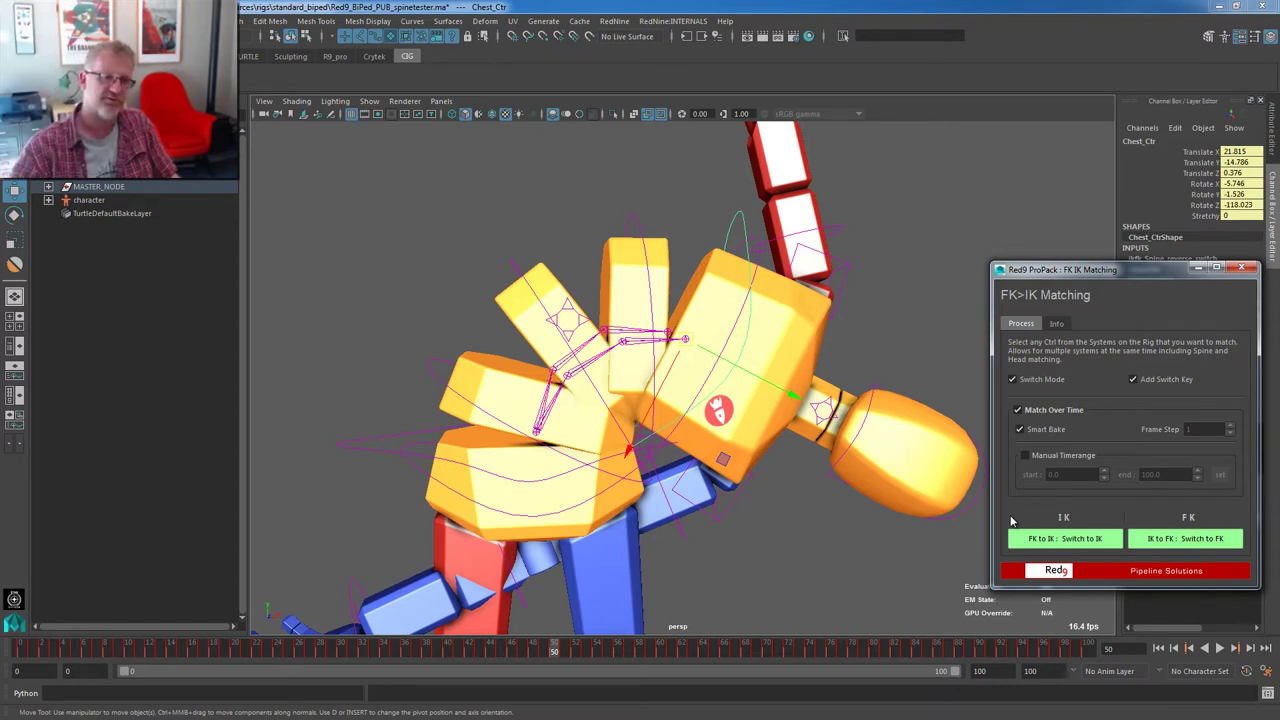
# Turn off Smart Bake, highlight frames 20 to 67 on the timeline, and enable Manual Timerange
pyautogui.click(1062, 430)
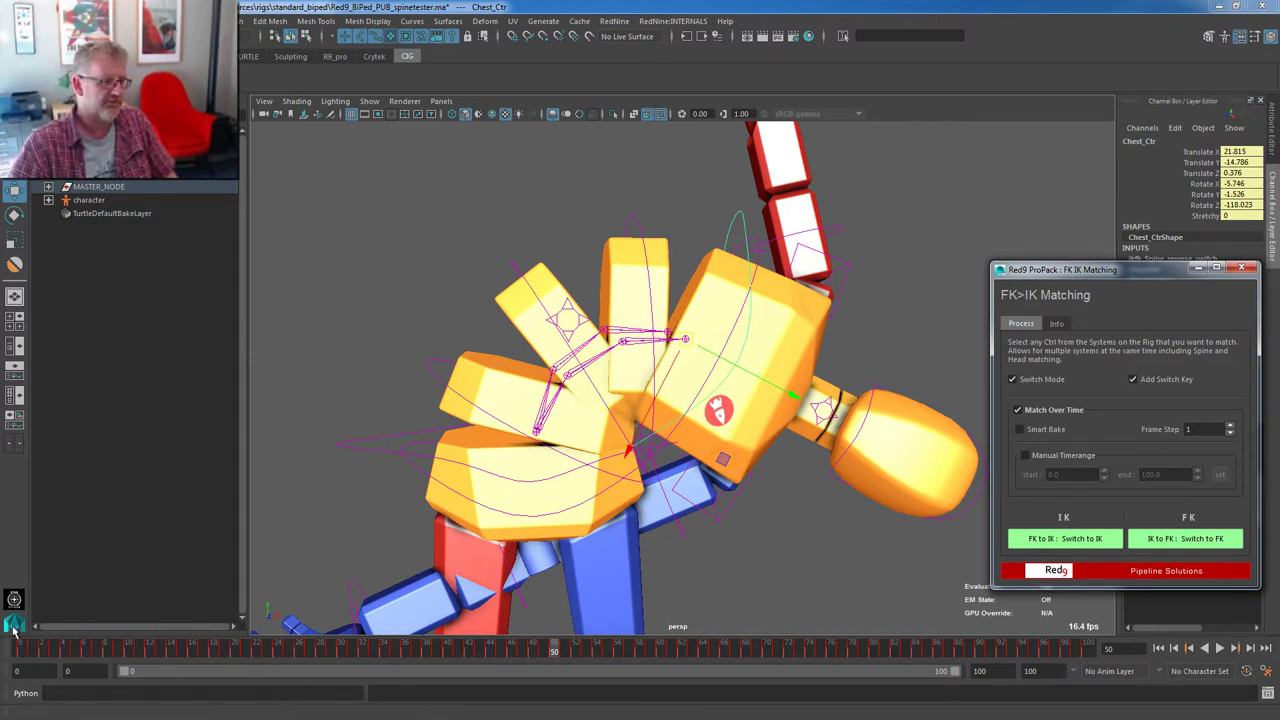
pyautogui.keyDown('shift'); pyautogui.moveTo(242, 648); pyautogui.dragTo(733, 652); pyautogui.keyUp('shift')
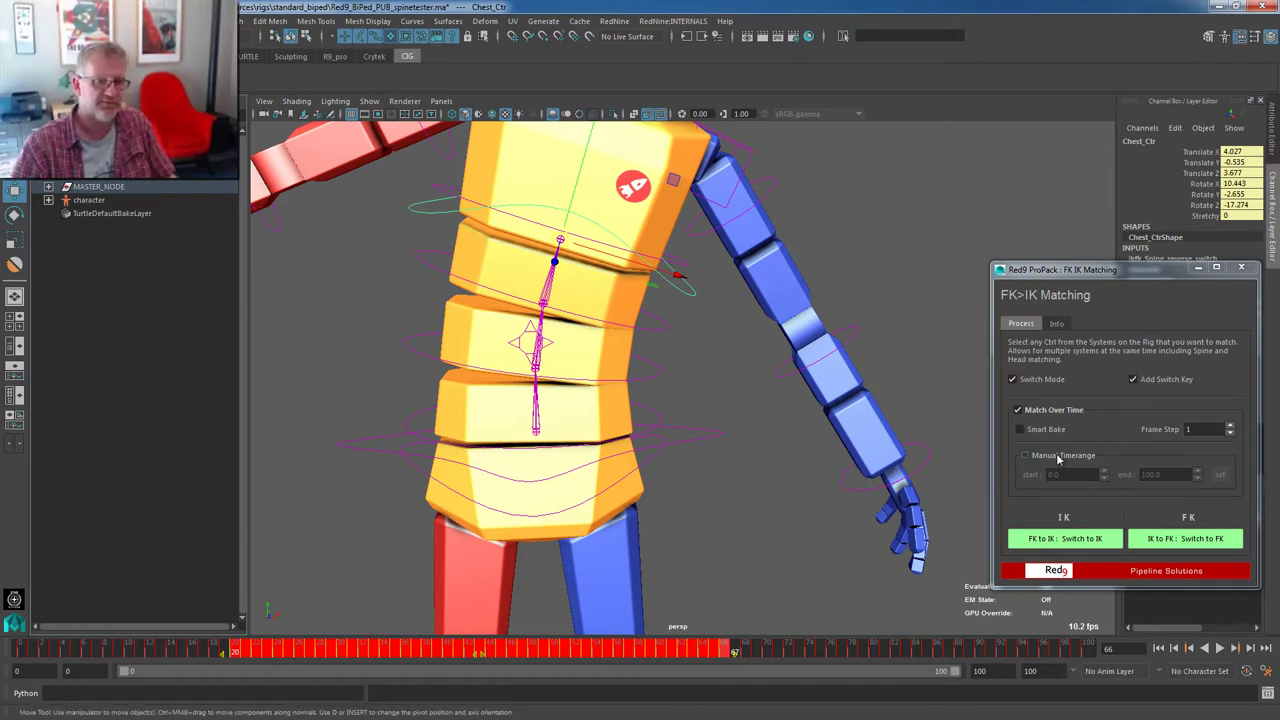
pyautogui.click(1024, 456)
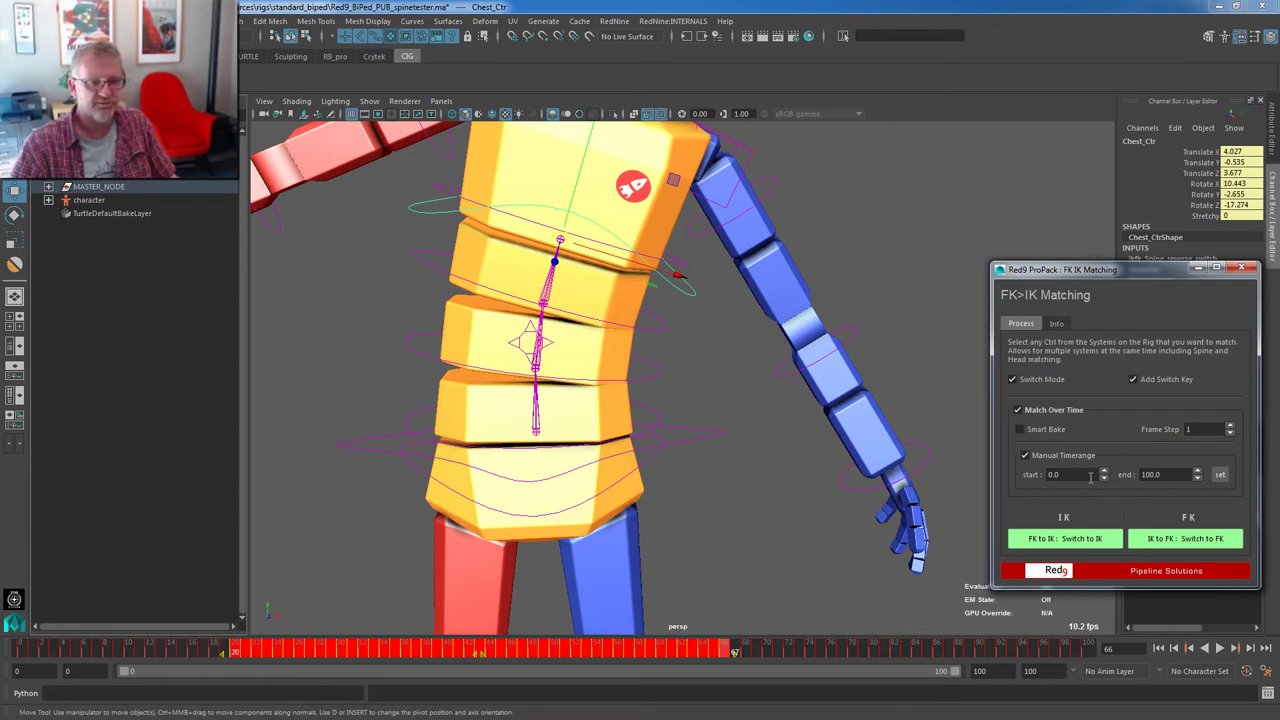
pyautogui.click(1087, 474)
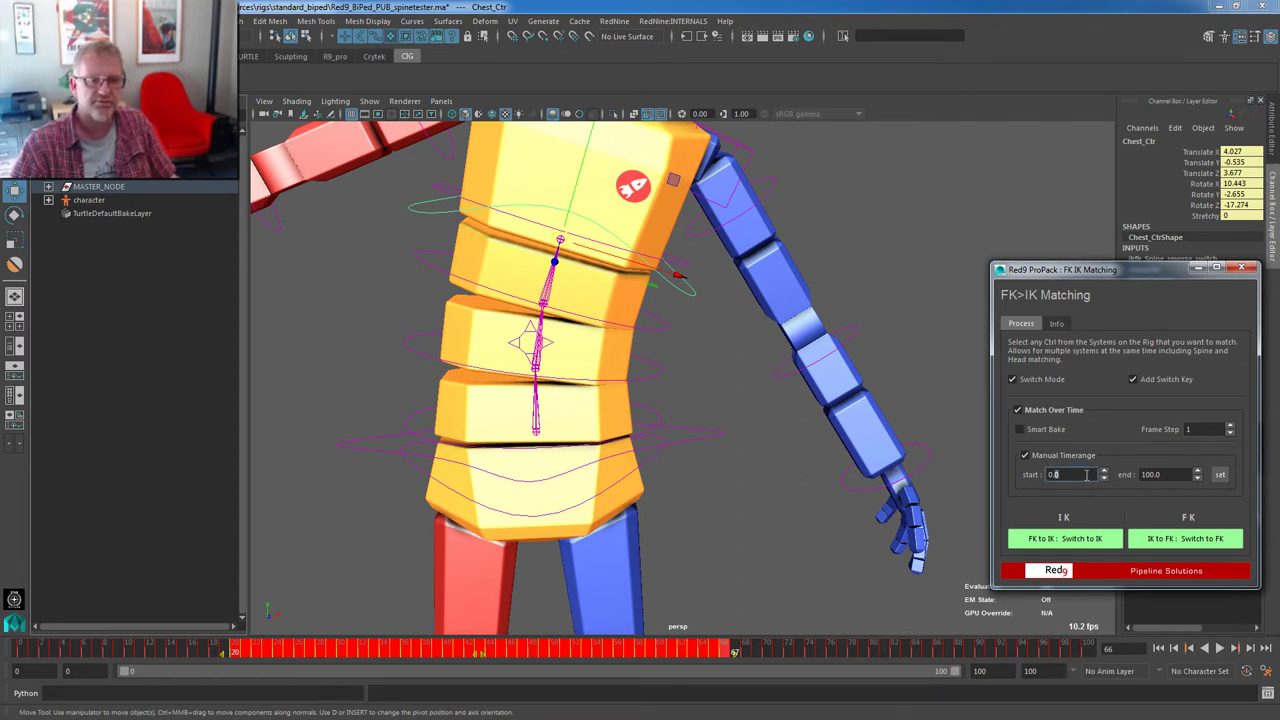
# Extend the playback range end to 300 and 3000 frames and scrub back into the keyed section
pyautogui.click(984, 671)
pyautogui.write('300')
pyautogui.press('Return')
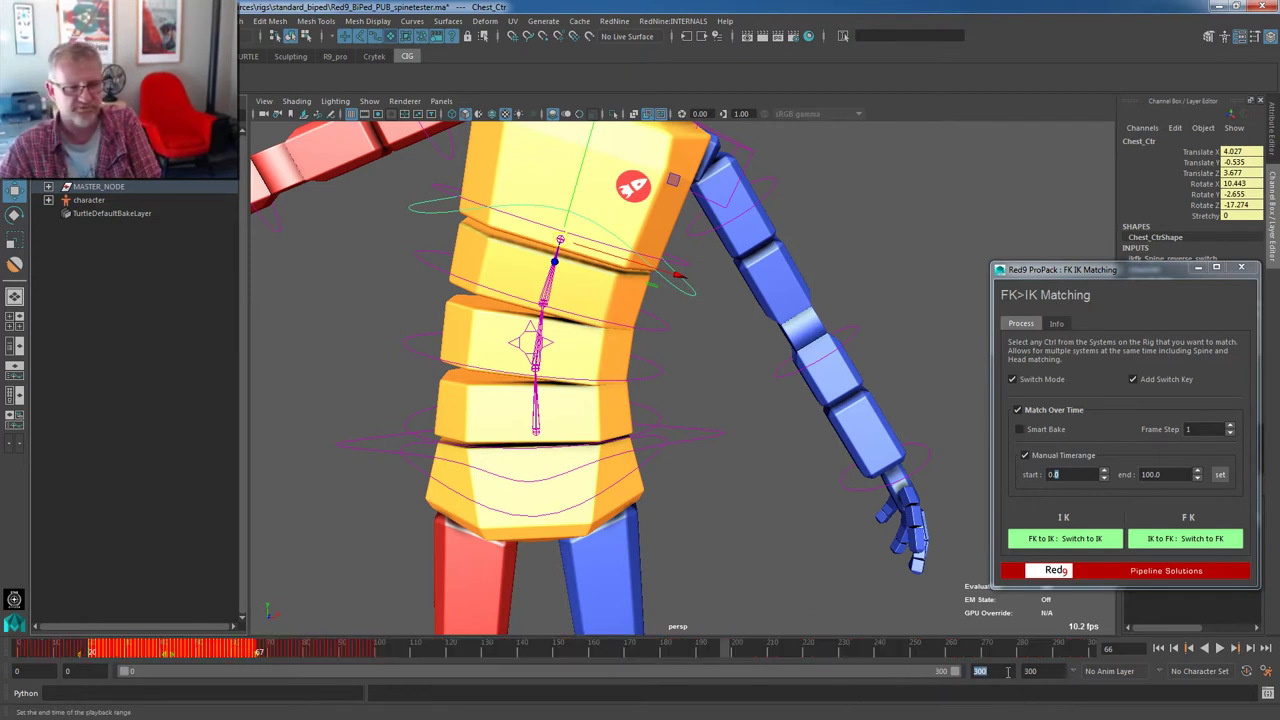
pyautogui.press('Return')
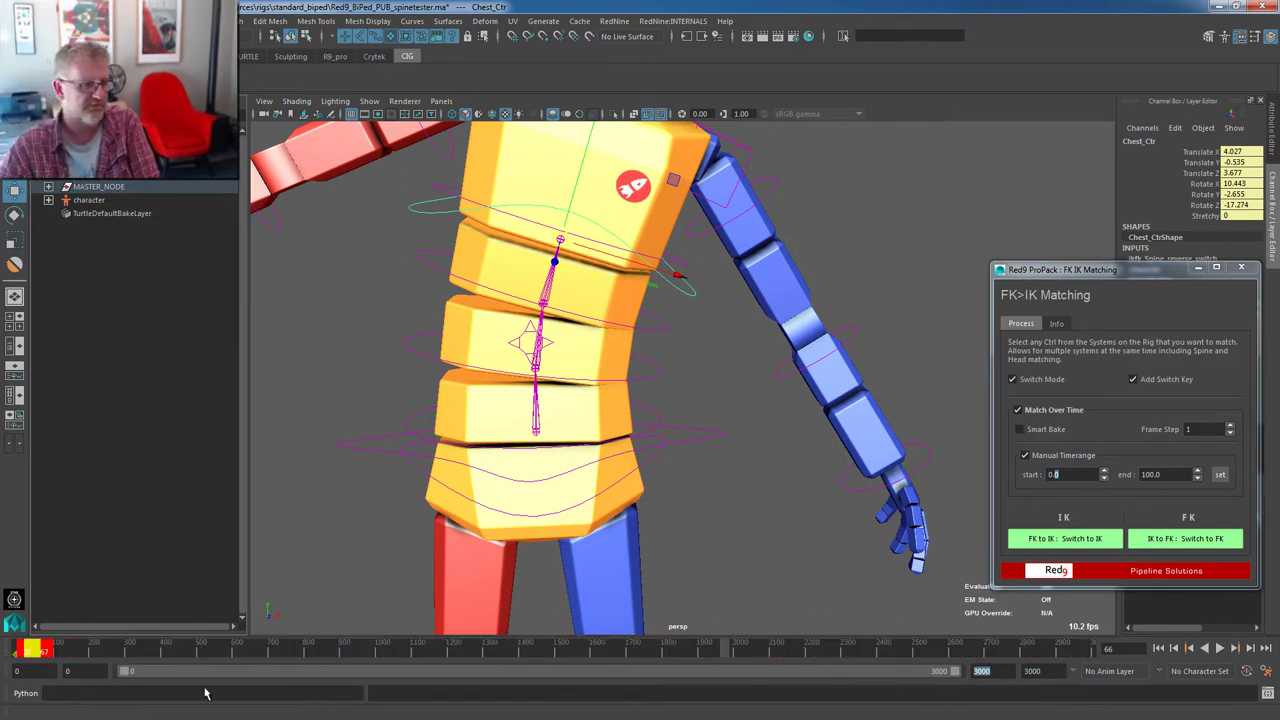
pyautogui.click(102, 649)
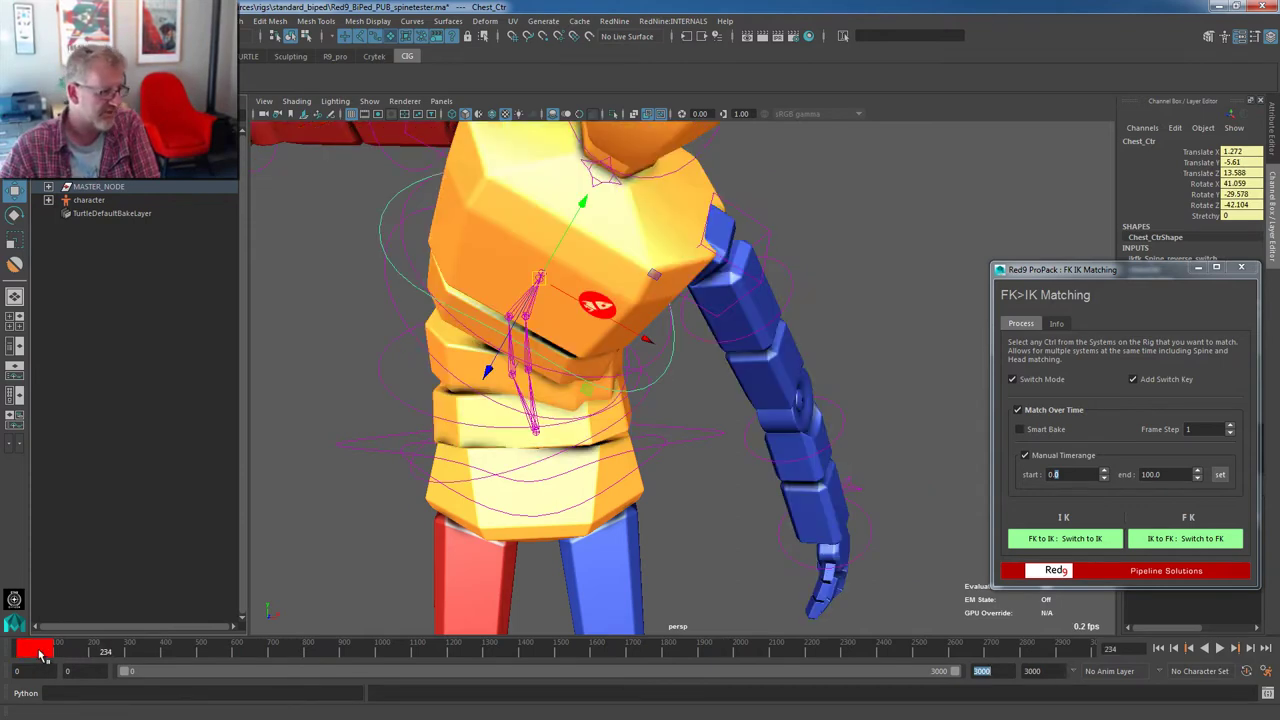
pyautogui.moveTo(42, 652); pyautogui.dragTo(39, 652)
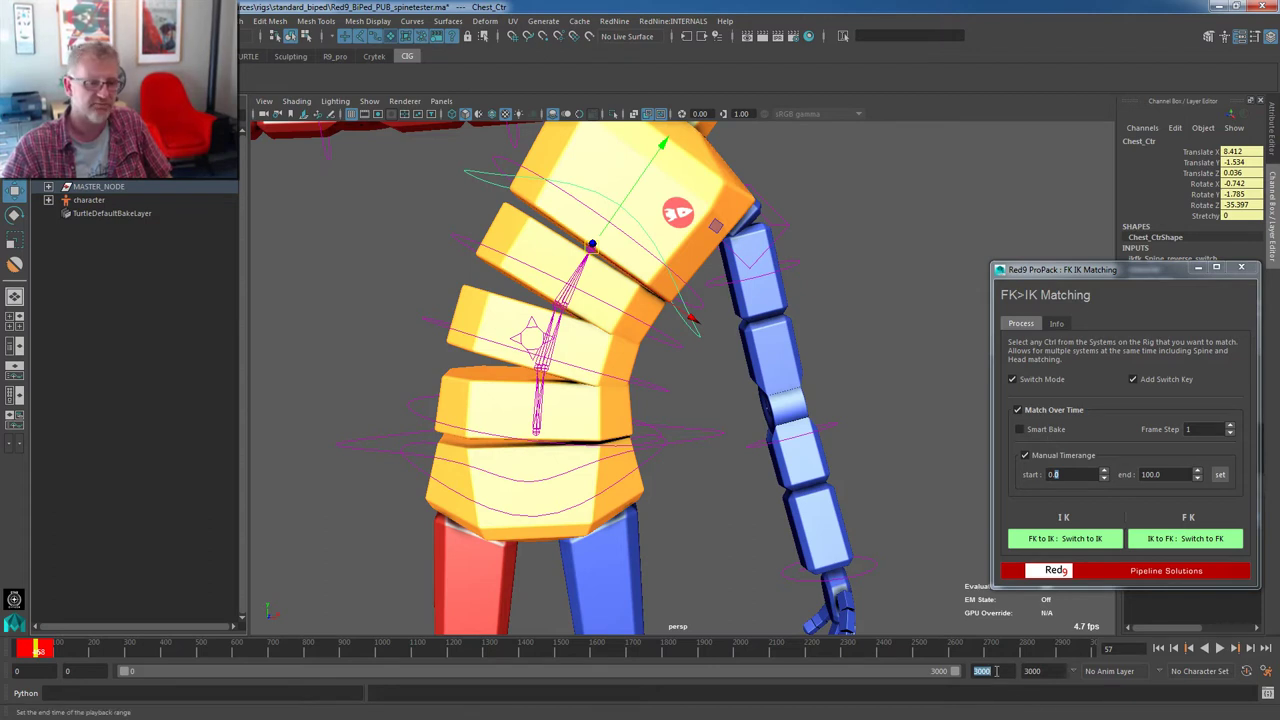
# Set the playback range end to 100 and go to frame 65
pyautogui.write('1')
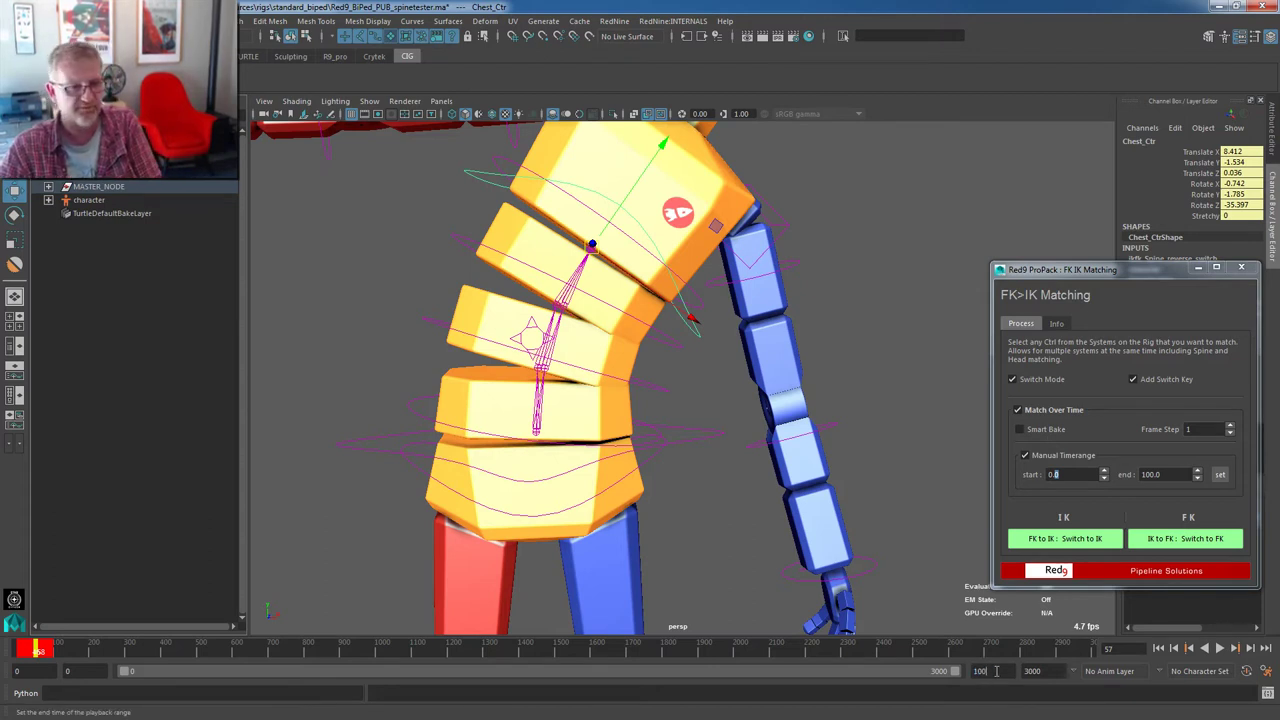
pyautogui.press('Return')
pyautogui.click(715, 648)
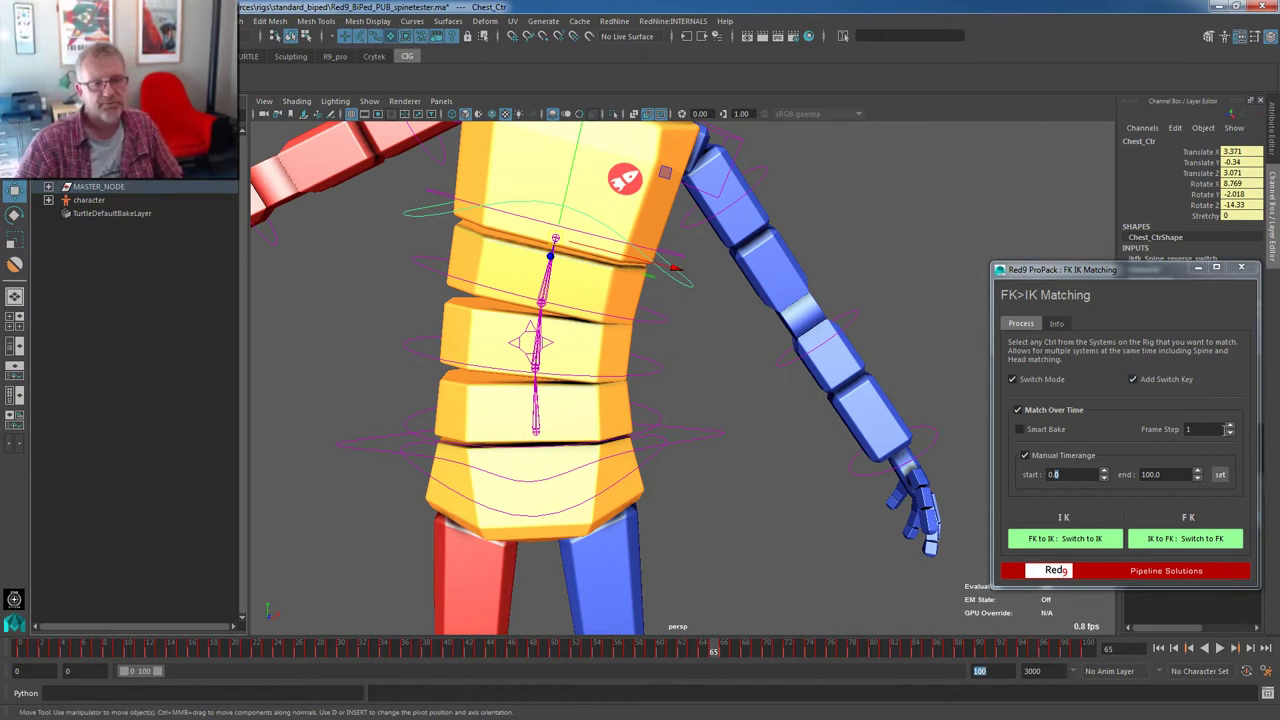
# Enable Smart Bake, select the spine's FK controls, and match FK to IK over frames 0 to 100, switching to IK
pyautogui.click(1232, 429)
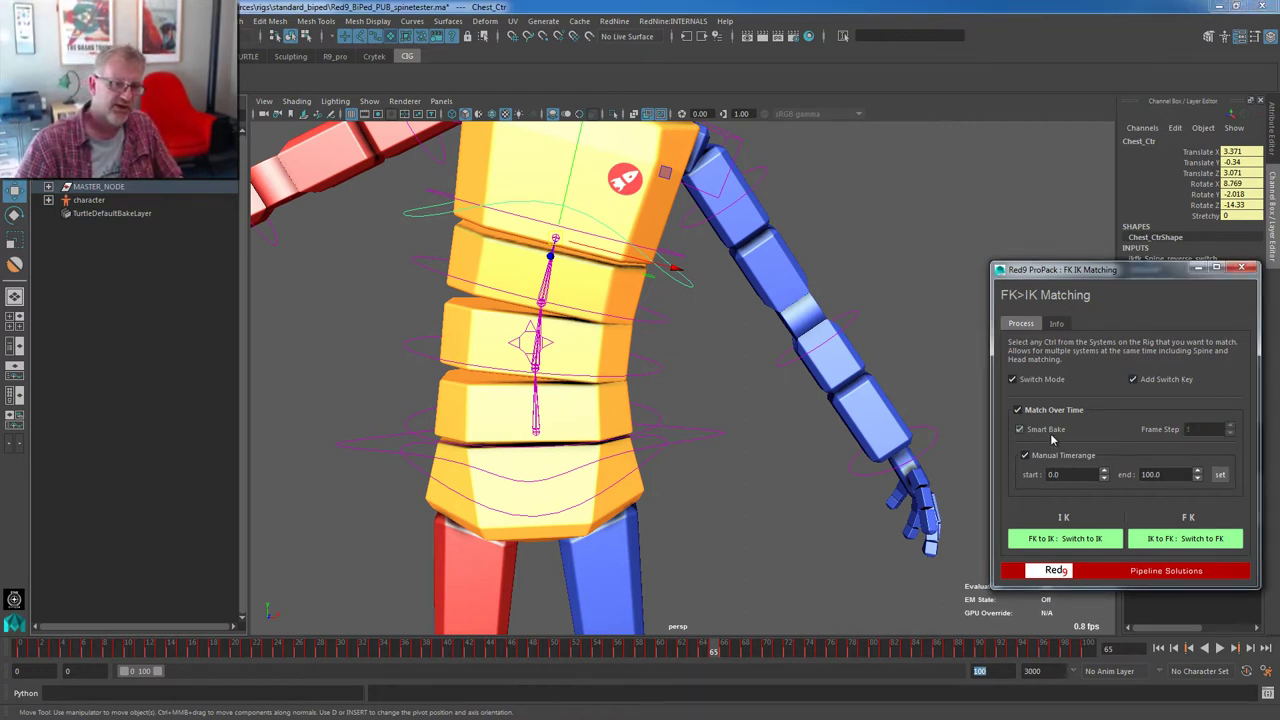
pyautogui.click(414, 214)
pyautogui.click(410, 349)
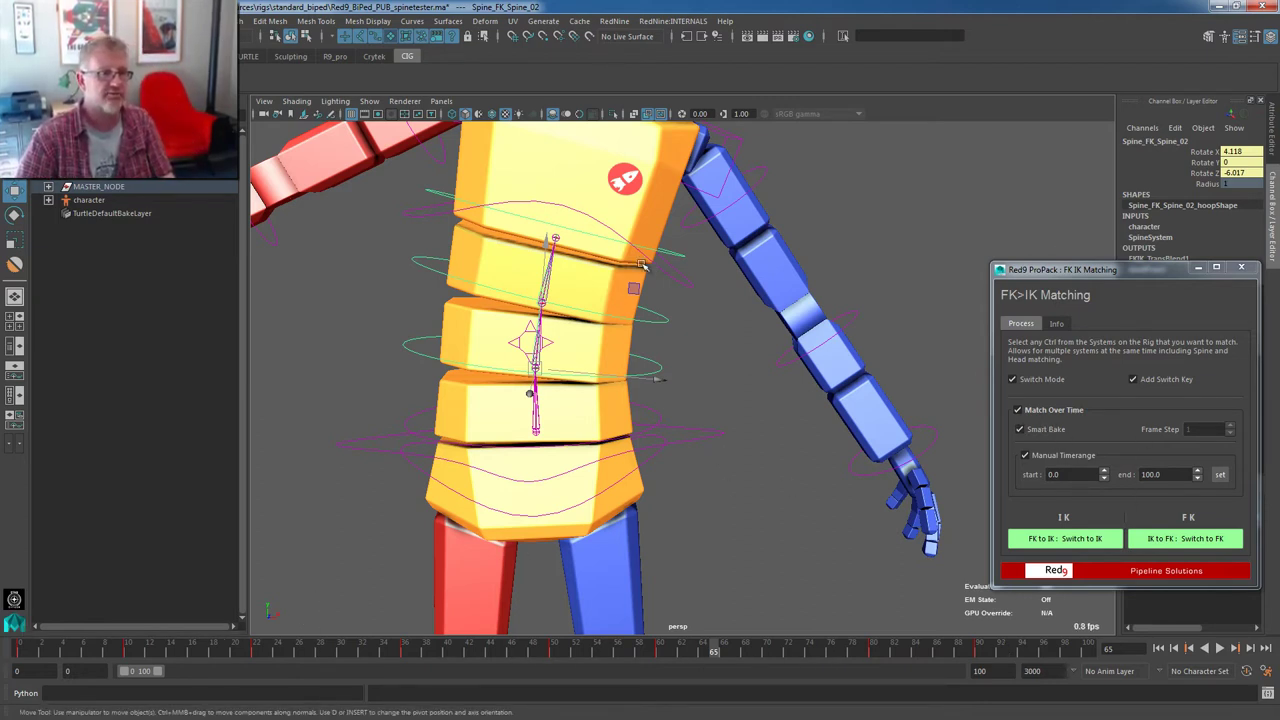
pyautogui.click(1078, 539)
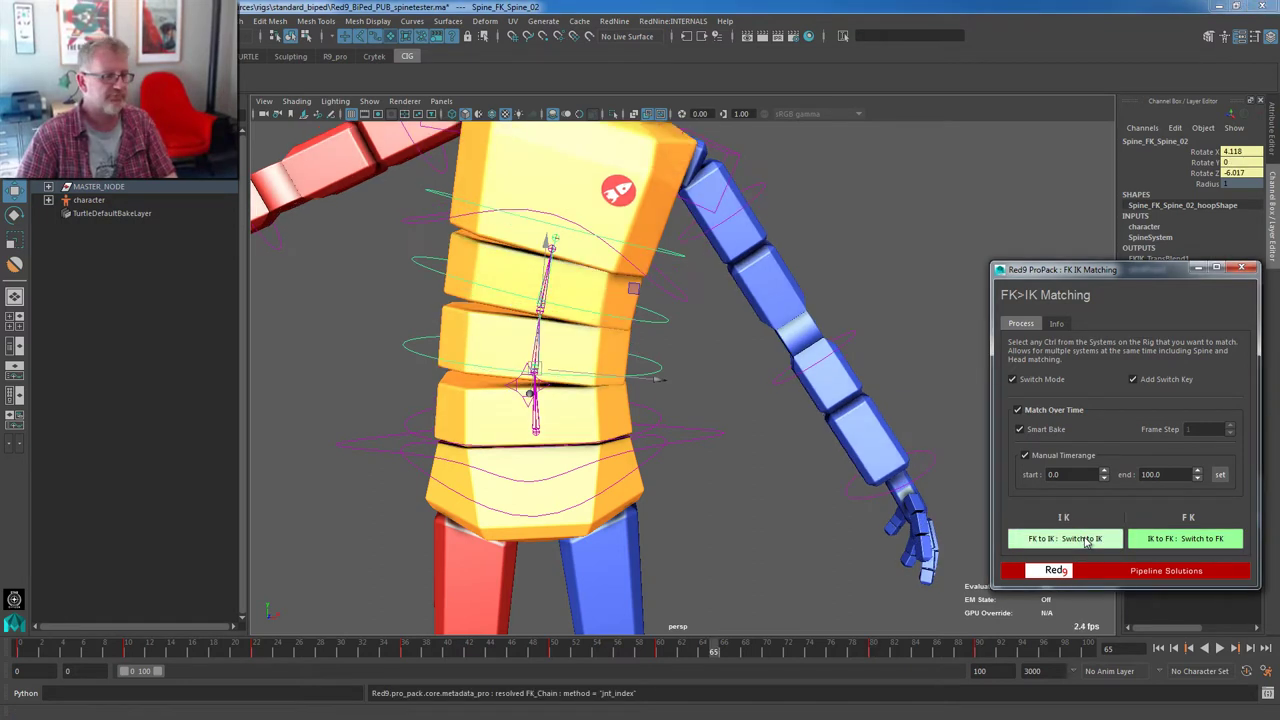
# Select Chest_Ctr and inspect the matched spine joints at key frames 60, 50, 90 and 80
pyautogui.click(672, 280)
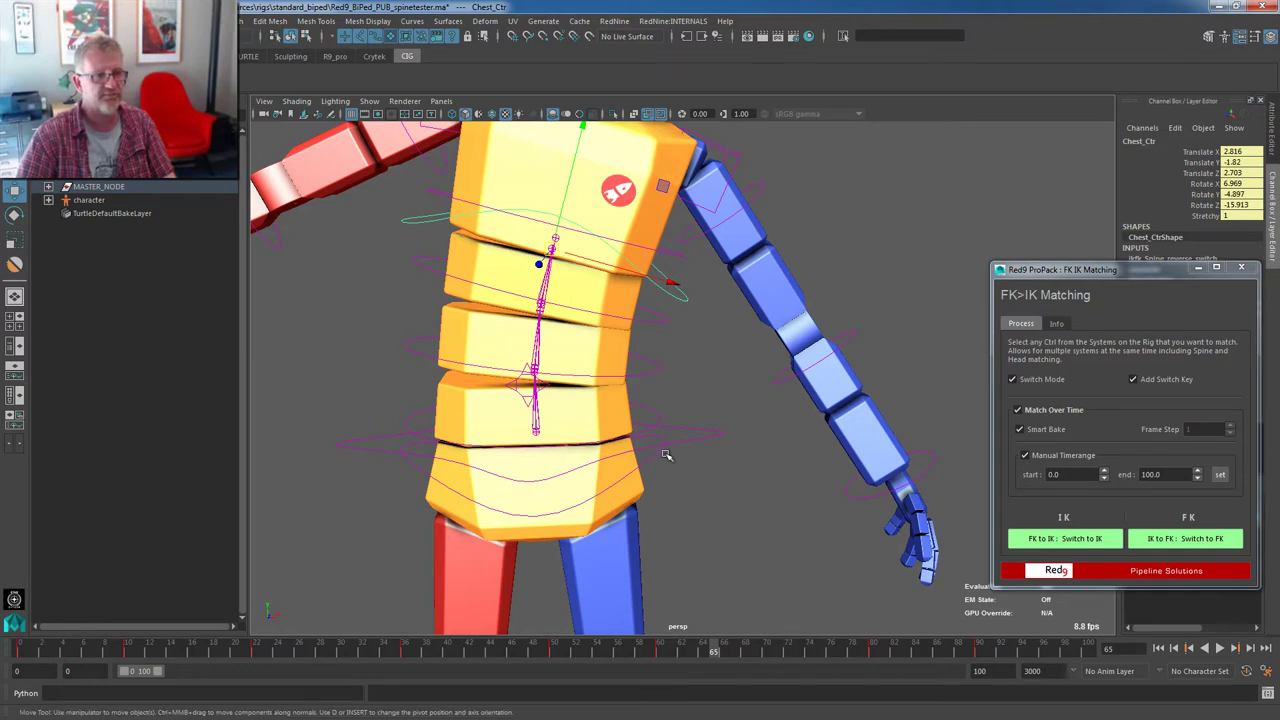
pyautogui.click(660, 655)
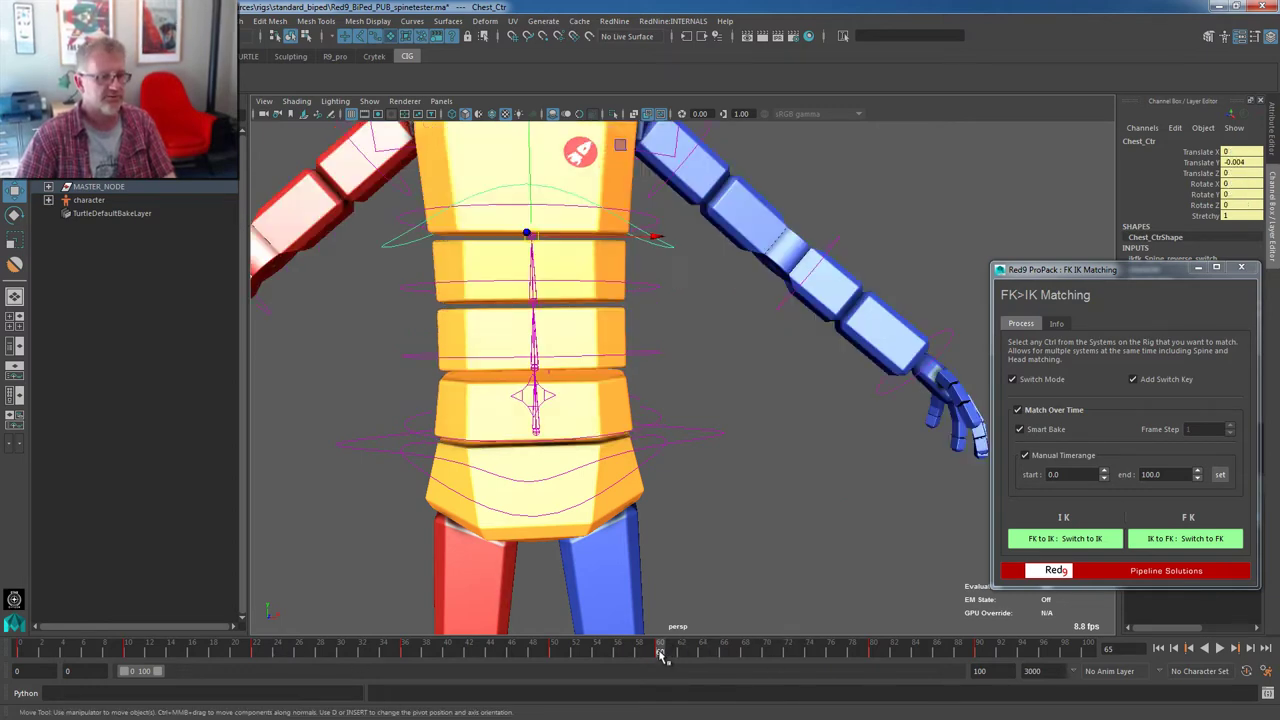
pyautogui.click(553, 654)
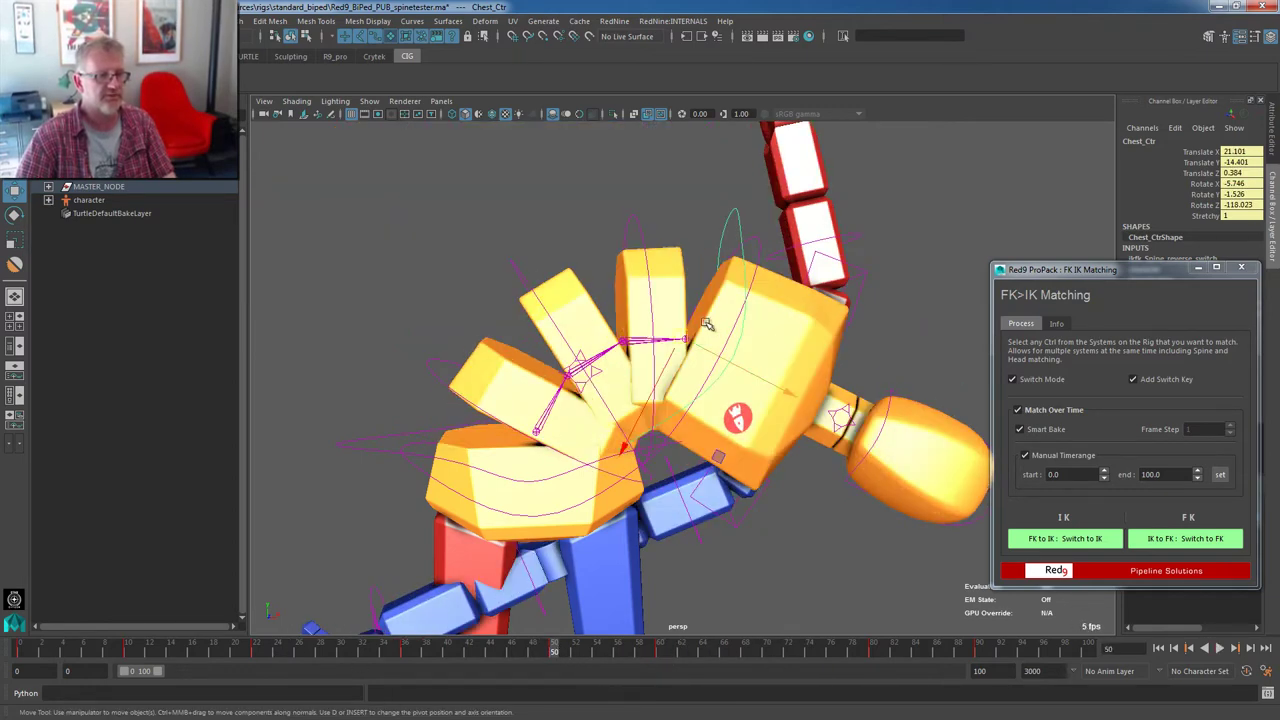
pyautogui.scroll(5, 708, 398)
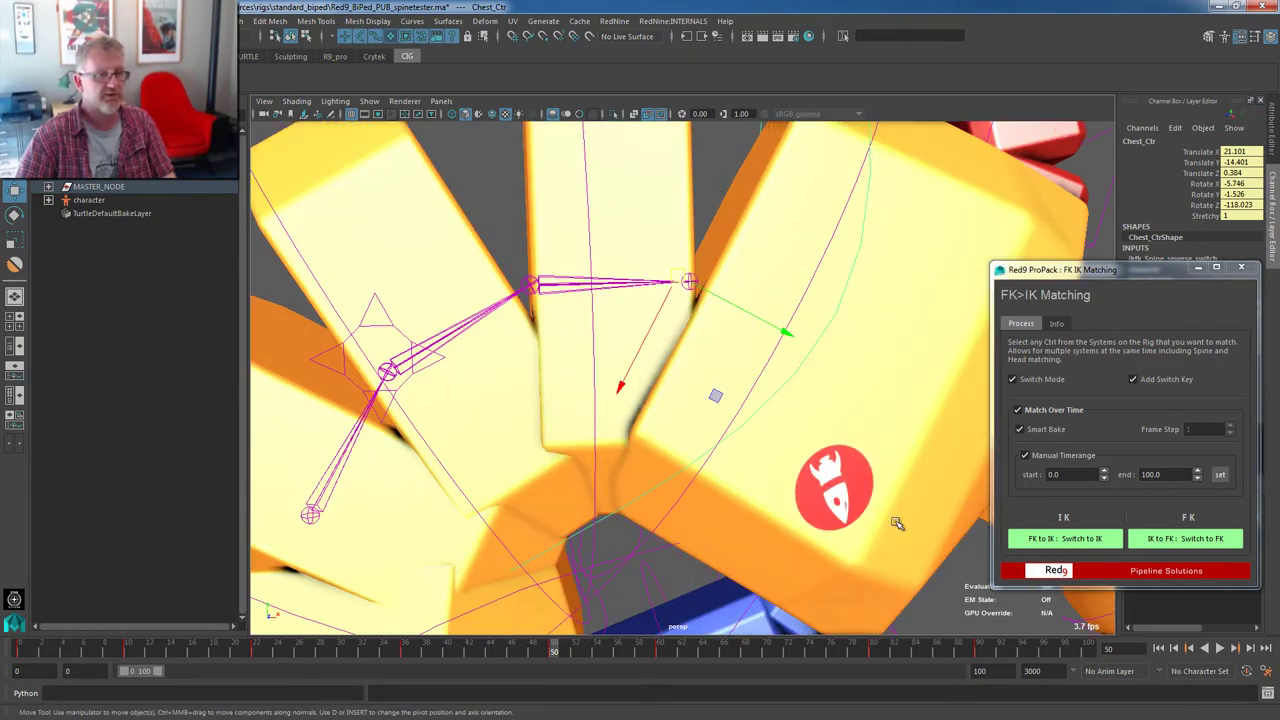
pyautogui.click(978, 652)
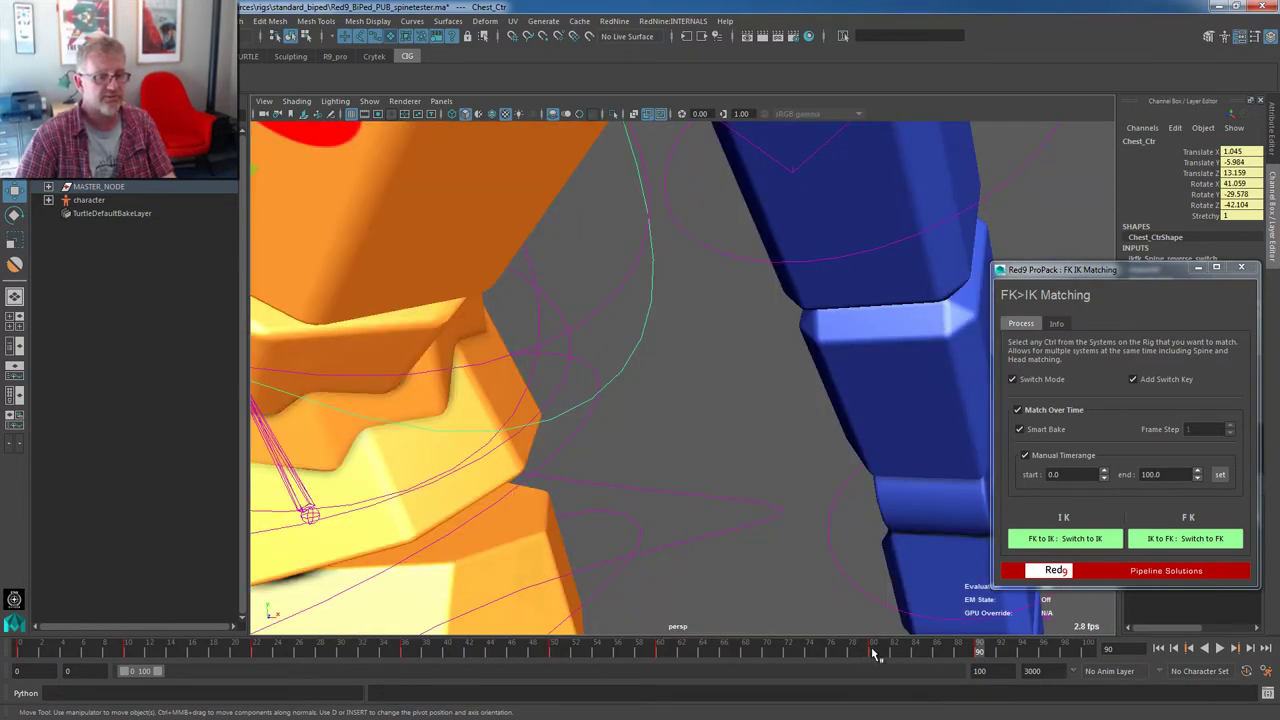
pyautogui.click(873, 654)
pyautogui.scroll(-3, 702, 360)
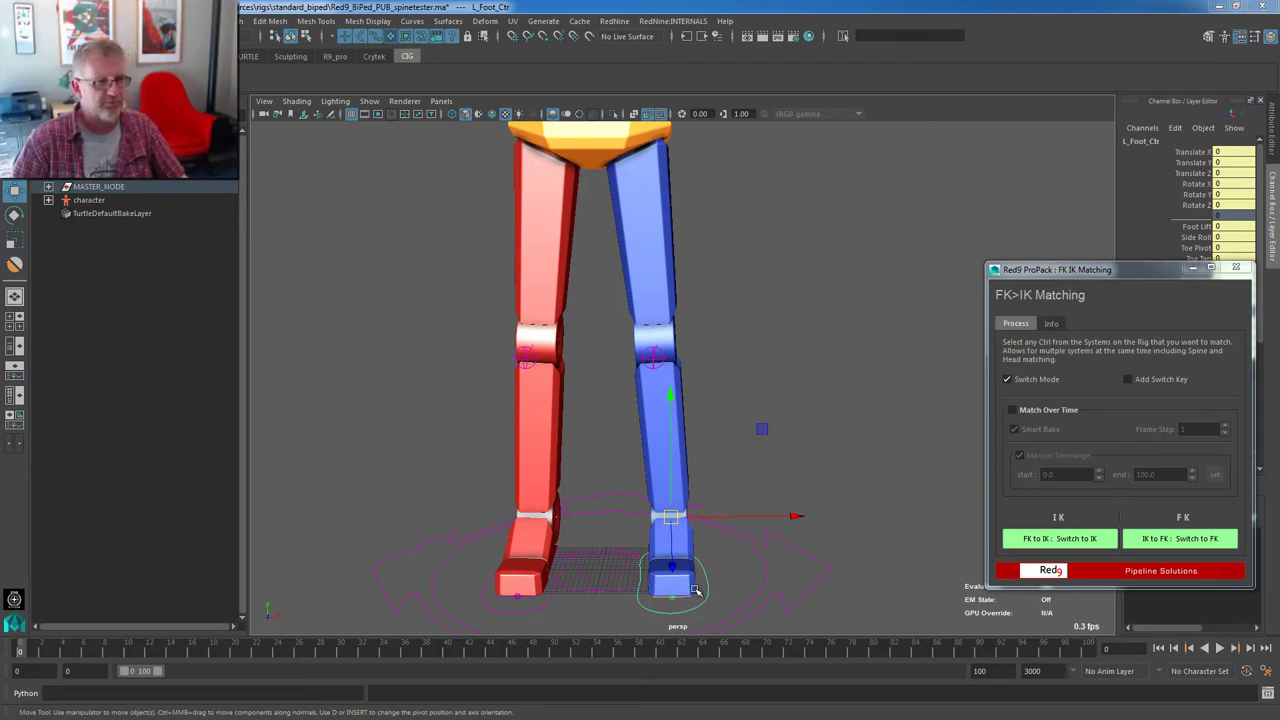
# Switch the left leg to FK using the Ik Fk Blender attribute on L_Leg_Switch_Ctr
pyautogui.keyDown('alt'); pyautogui.moveTo(789, 373); pyautogui.dragTo(806, 304); pyautogui.keyUp('alt')
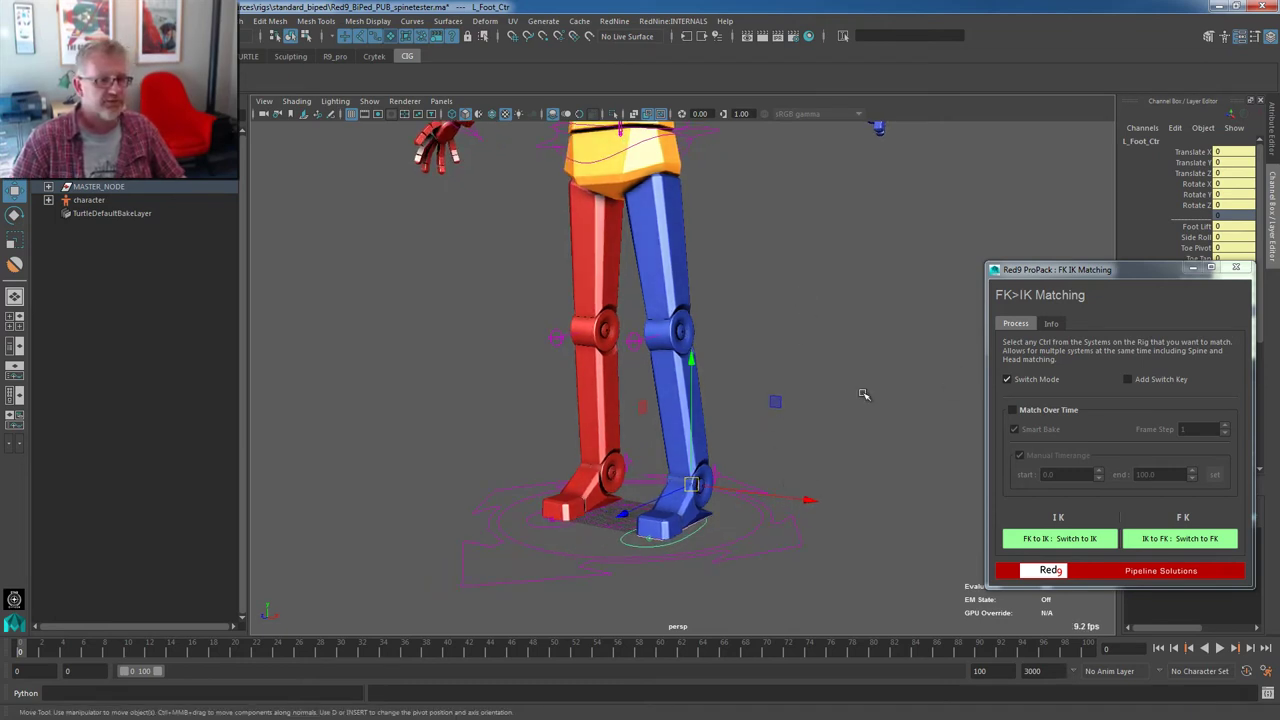
pyautogui.keyDown('alt'); pyautogui.moveTo(857, 391); pyautogui.dragTo(842, 383); pyautogui.keyUp('alt')
pyautogui.click(718, 477)
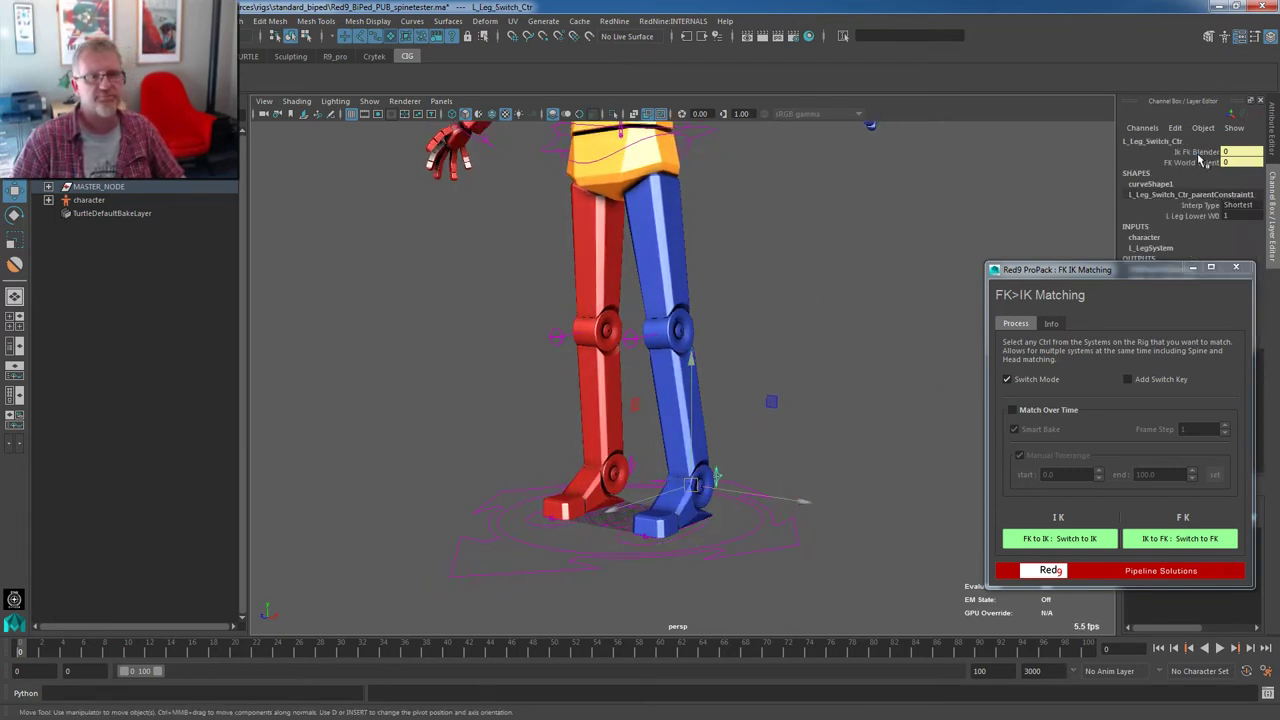
pyautogui.click(1198, 152)
# Rotate the left upper-leg FK control to raise the leg forward and swing it outward from the hip
pyautogui.click(670, 212)
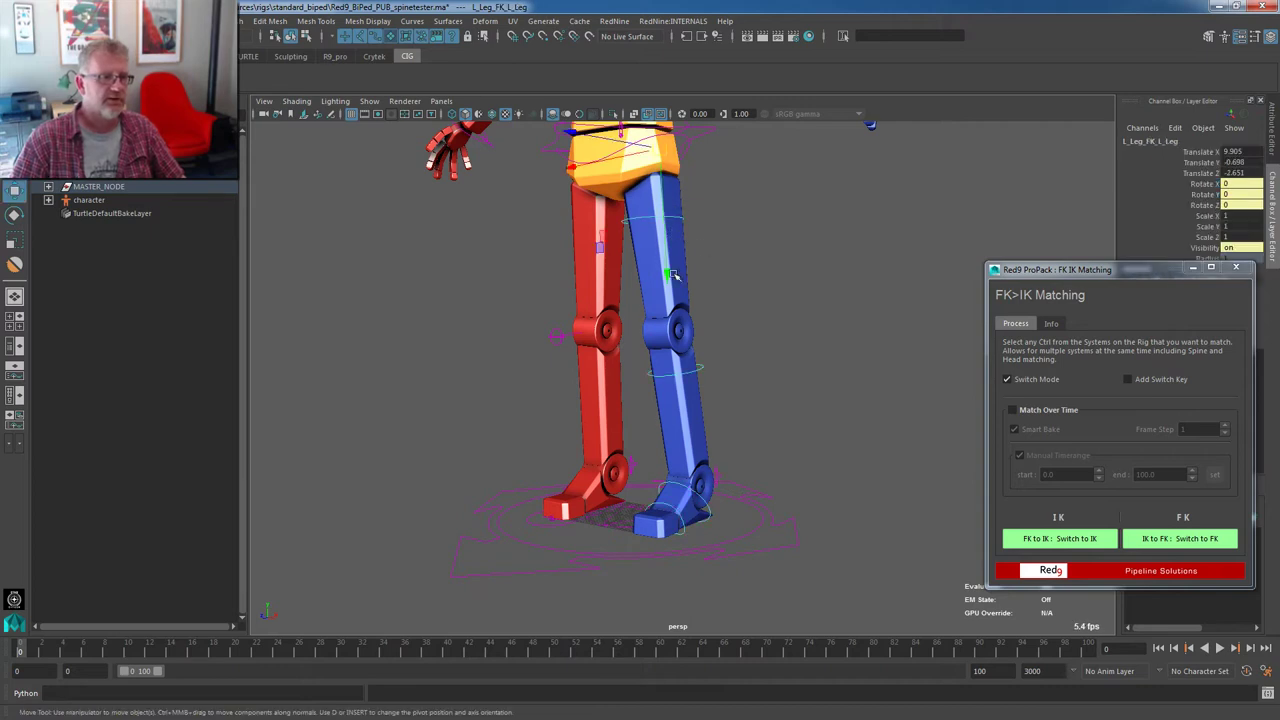
pyautogui.keyDown('alt'); pyautogui.moveTo(668, 336); pyautogui.dragTo(617, 365); pyautogui.keyUp('alt')
pyautogui.press('e')
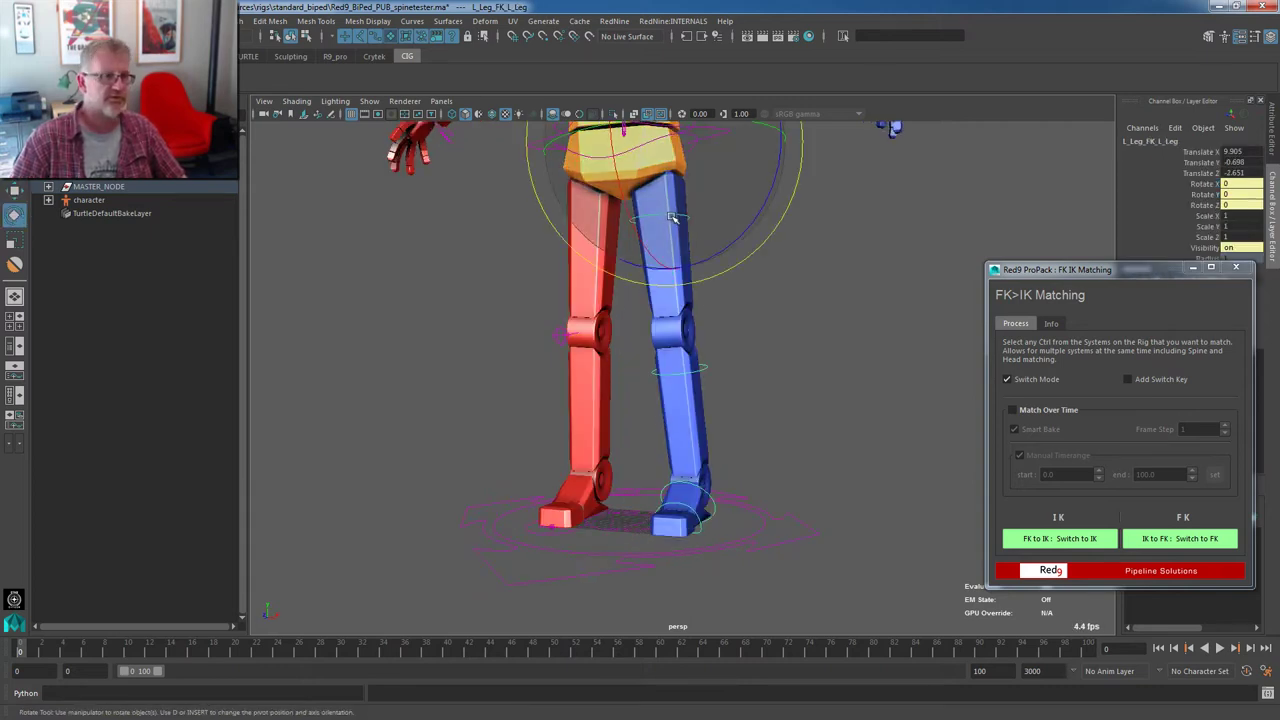
pyautogui.moveTo(662, 180); pyautogui.dragTo(677, 133)
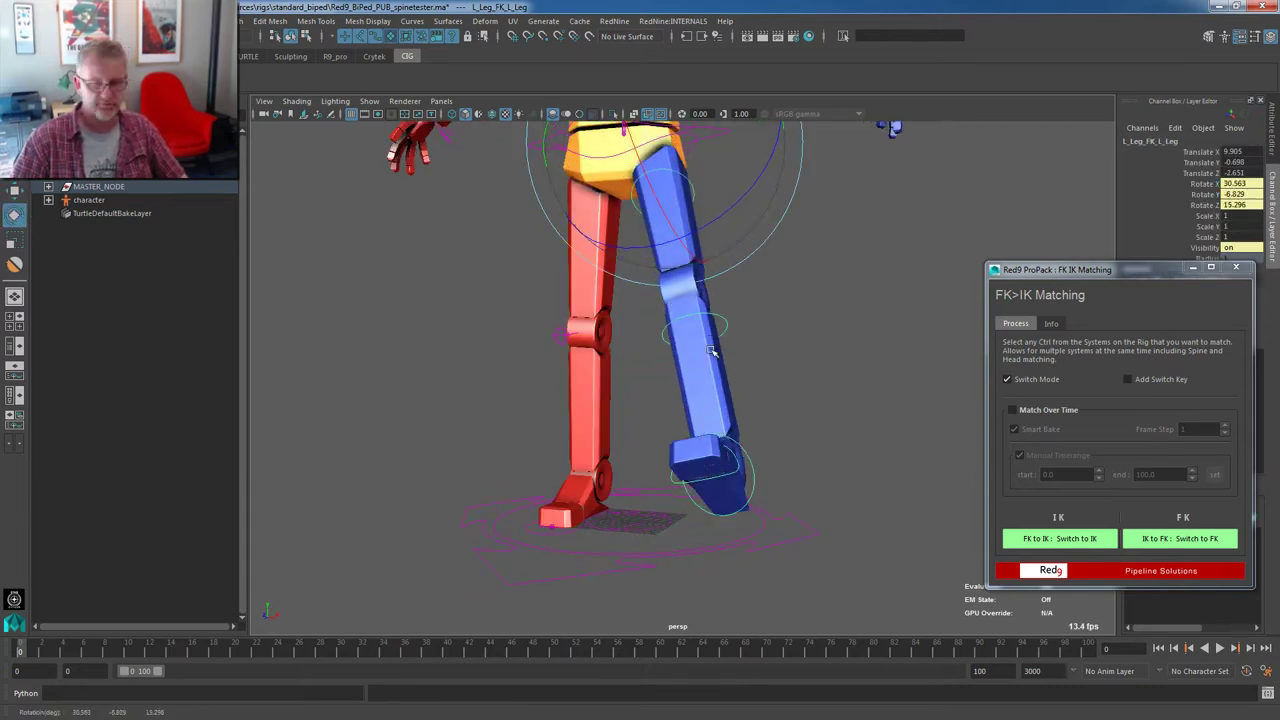
pyautogui.keyDown('alt'); pyautogui.moveTo(891, 297); pyautogui.dragTo(820, 247, button='right'); pyautogui.keyUp('alt')
pyautogui.keyDown('alt'); pyautogui.moveTo(820, 247); pyautogui.dragTo(760, 309, button='middle'); pyautogui.keyUp('alt')
pyautogui.keyDown('alt'); pyautogui.moveTo(614, 394); pyautogui.dragTo(600, 268); pyautogui.keyUp('alt')
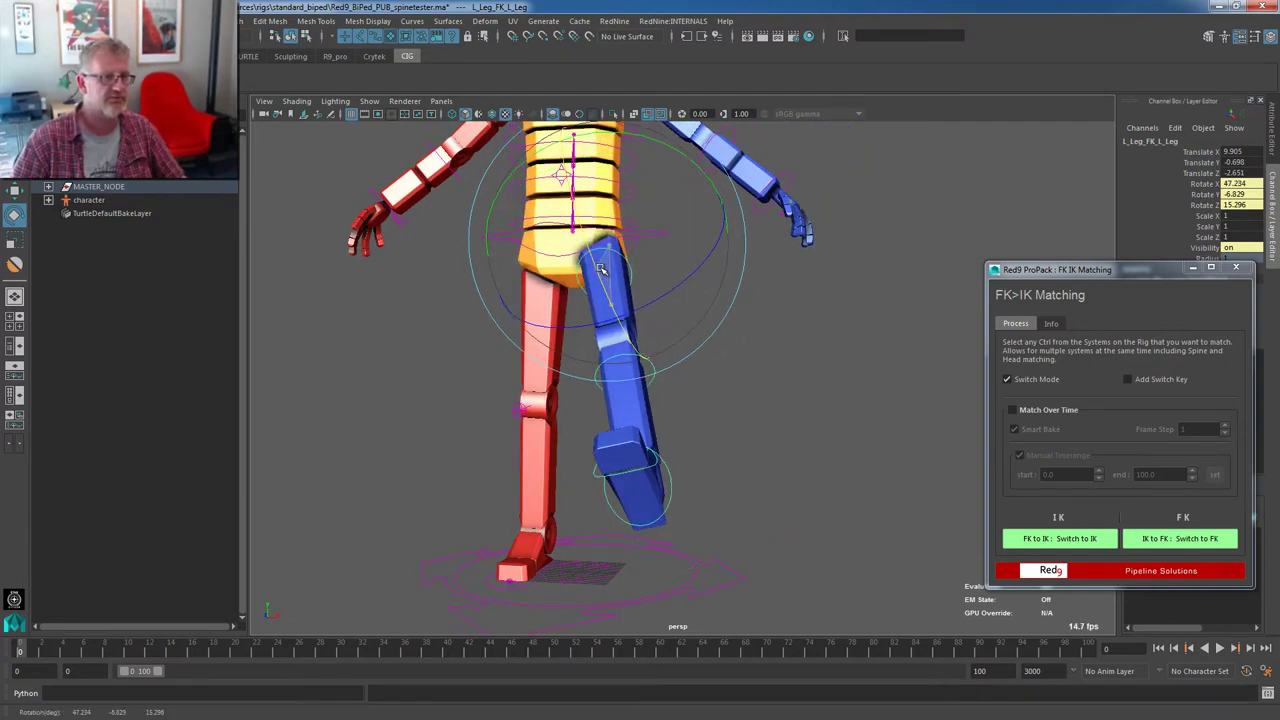
pyautogui.moveTo(656, 300)
pyautogui.mouseDown()
pyautogui.moveTo(694, 277)
pyautogui.moveTo(677, 286)
pyautogui.mouseUp()
# Bend the left knee with the lower-leg FK control and rotate the foot FK control outward
pyautogui.click(664, 322)
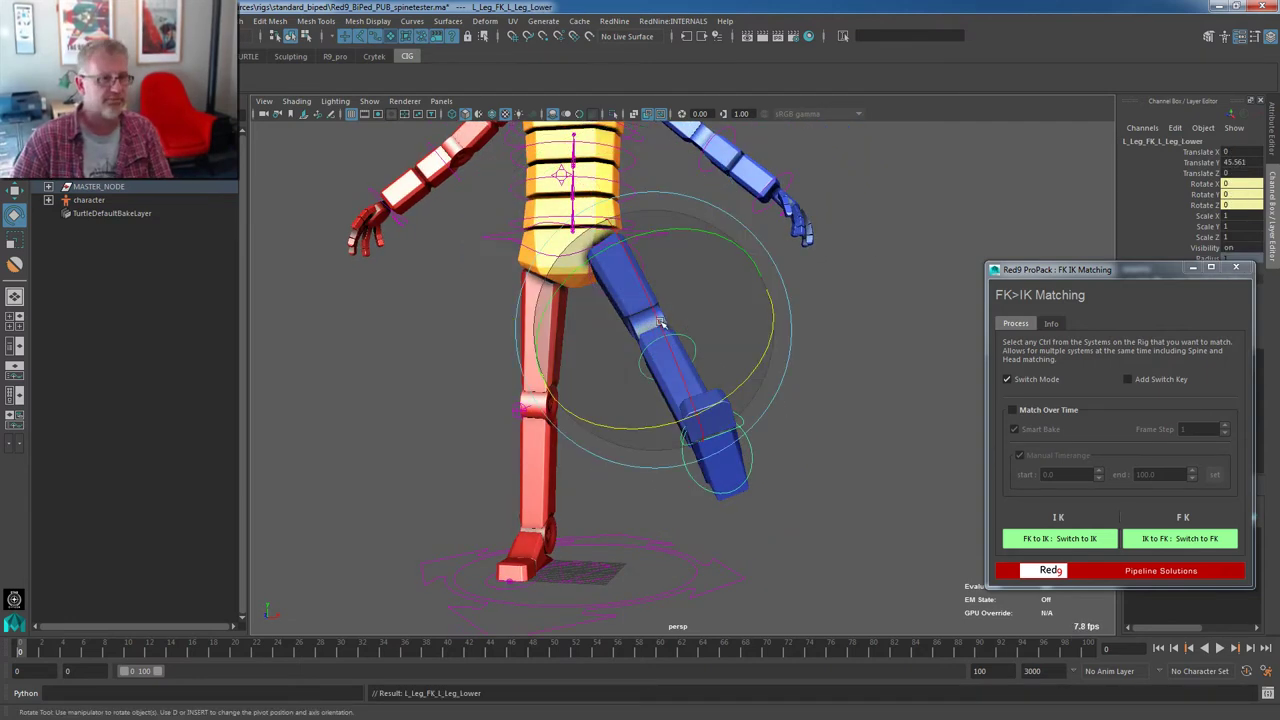
pyautogui.moveTo(668, 350); pyautogui.dragTo(701, 441)
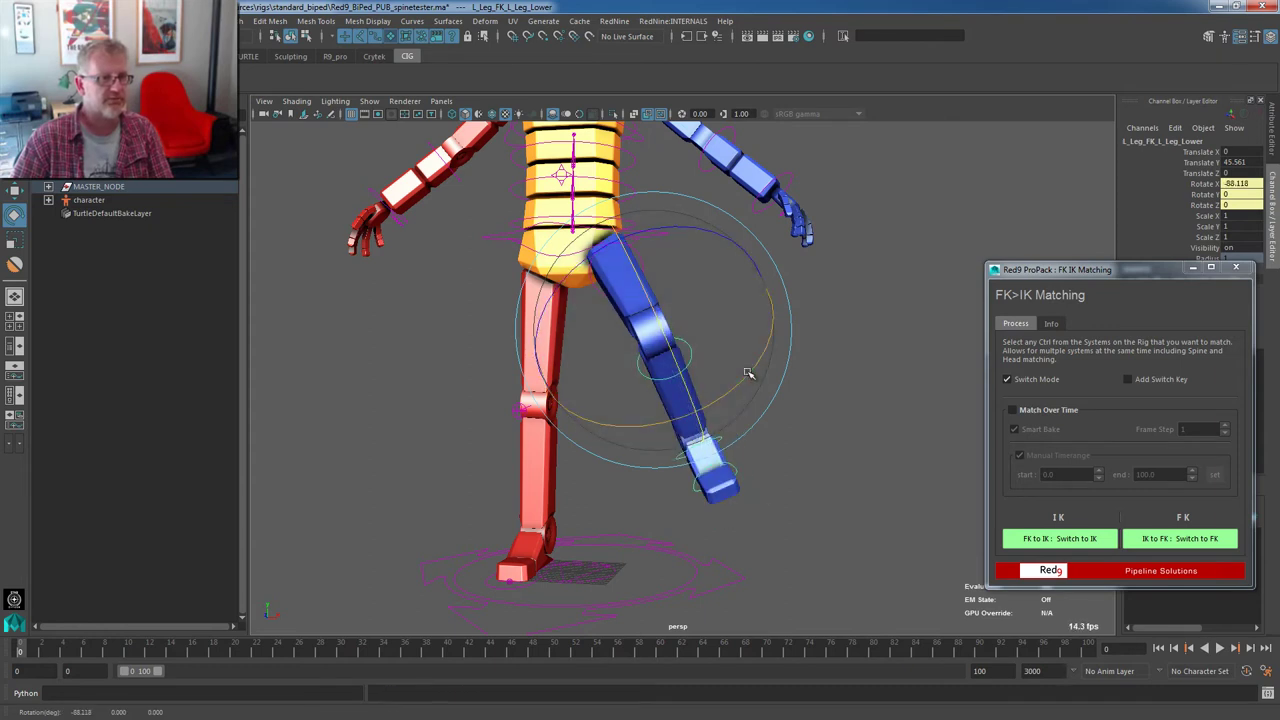
pyautogui.moveTo(750, 372); pyautogui.dragTo(650, 410)
pyautogui.click(683, 478)
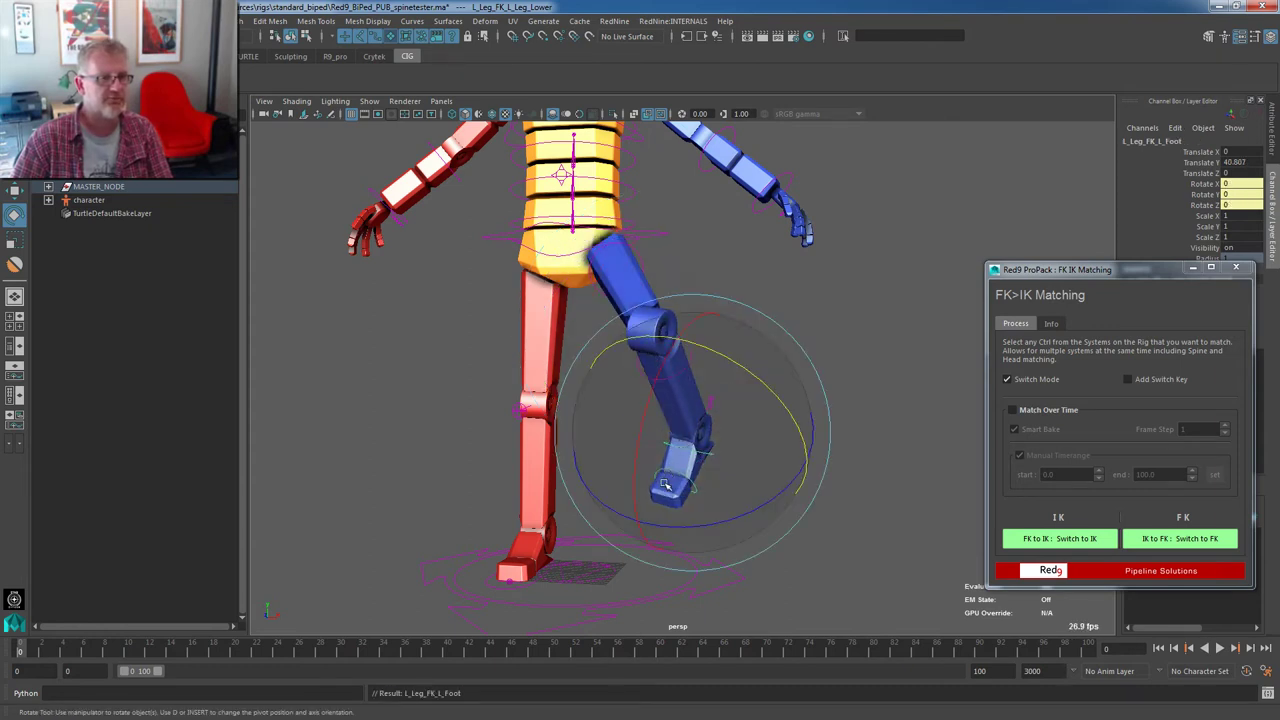
pyautogui.moveTo(783, 462); pyautogui.dragTo(586, 429)
# Rotate L_FK_Toe to about -20.5, -35.7 and 23.3 degrees in X, Y and Z
pyautogui.click(730, 478)
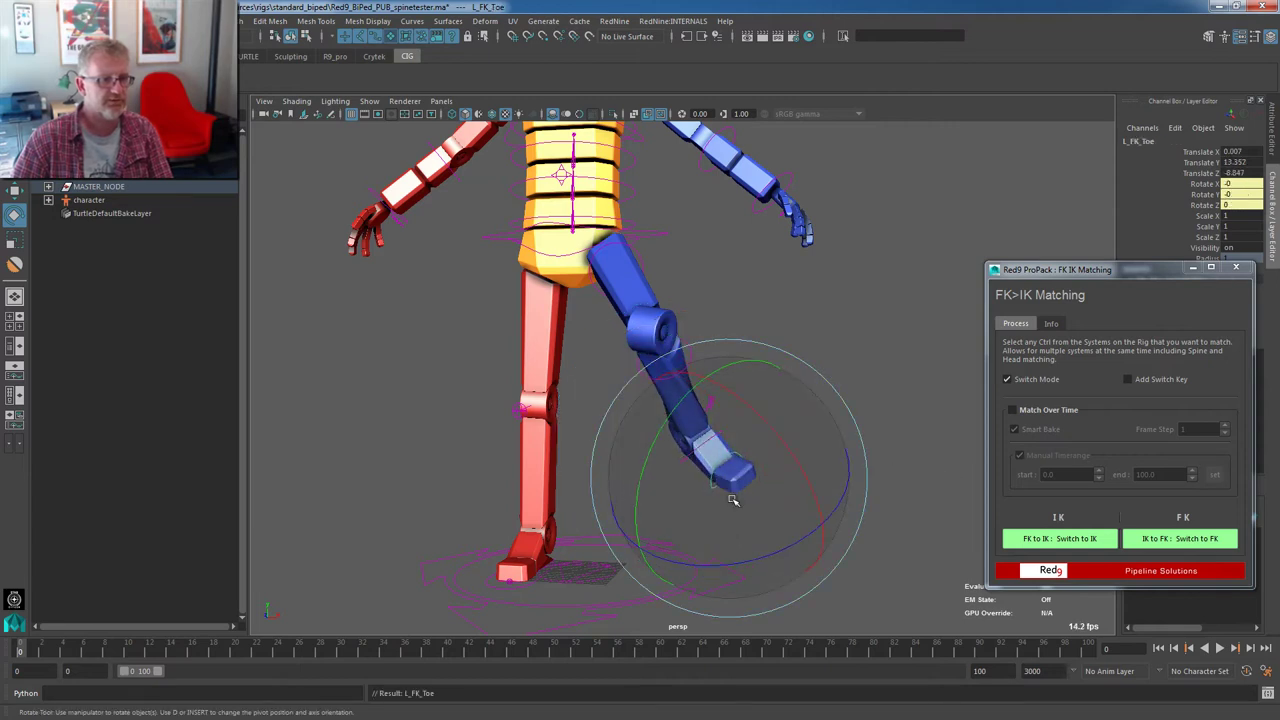
pyautogui.moveTo(733, 496); pyautogui.dragTo(760, 484)
pyautogui.moveTo(831, 443); pyautogui.dragTo(748, 485)
pyautogui.moveTo(672, 421); pyautogui.dragTo(677, 449)
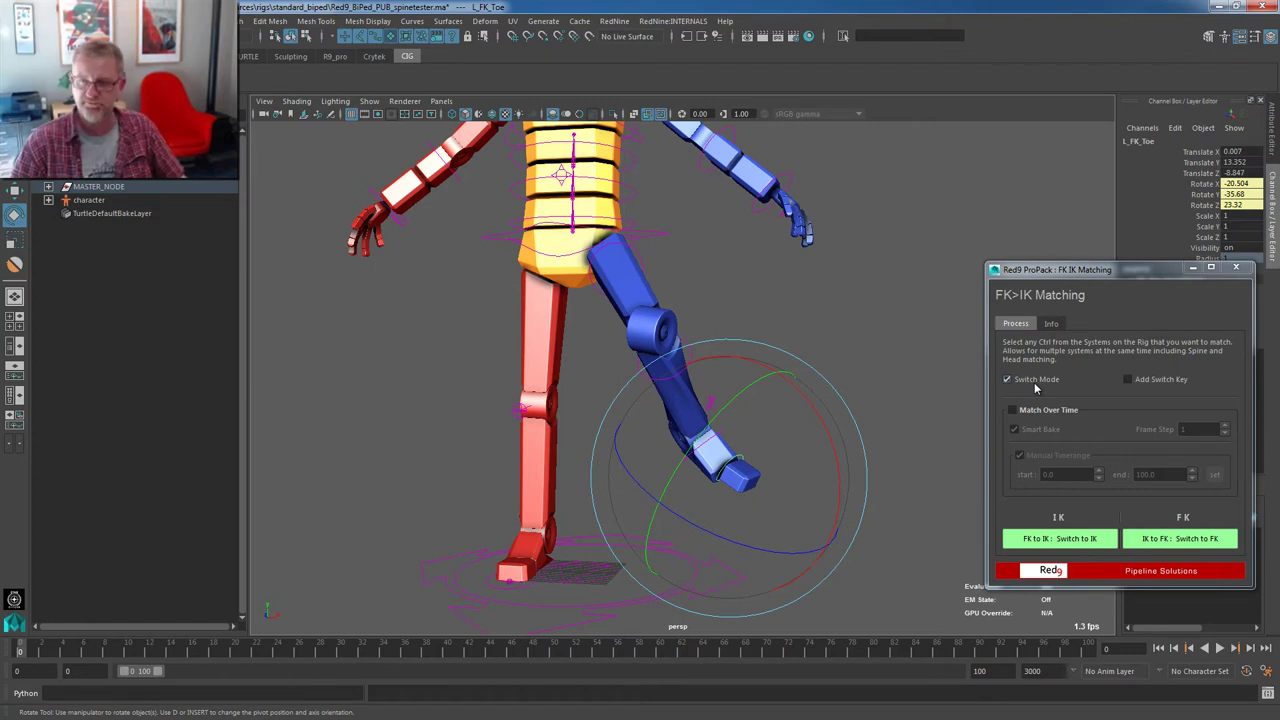
# Match the left leg from FK to IK, switching to IK, and examine Toe Tap, Toe Twist and Toe Bend on L_Foot_Ctr
pyautogui.click(1085, 540)
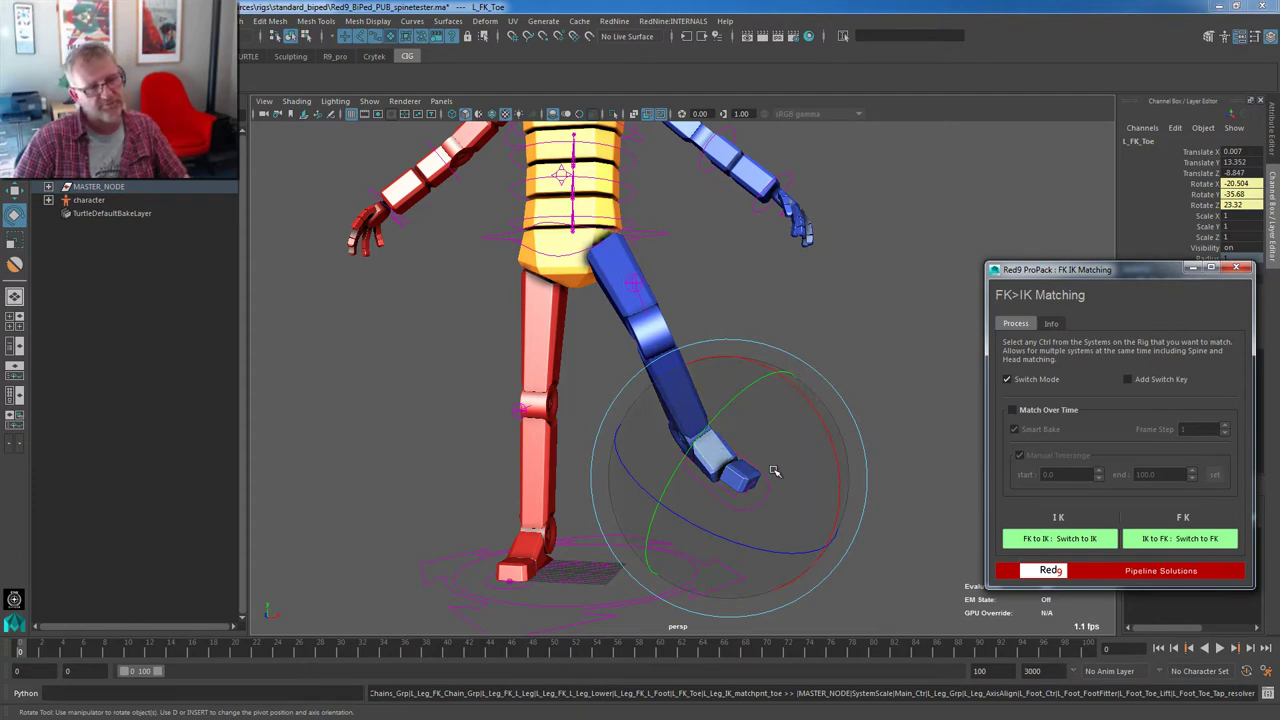
pyautogui.click(866, 253)
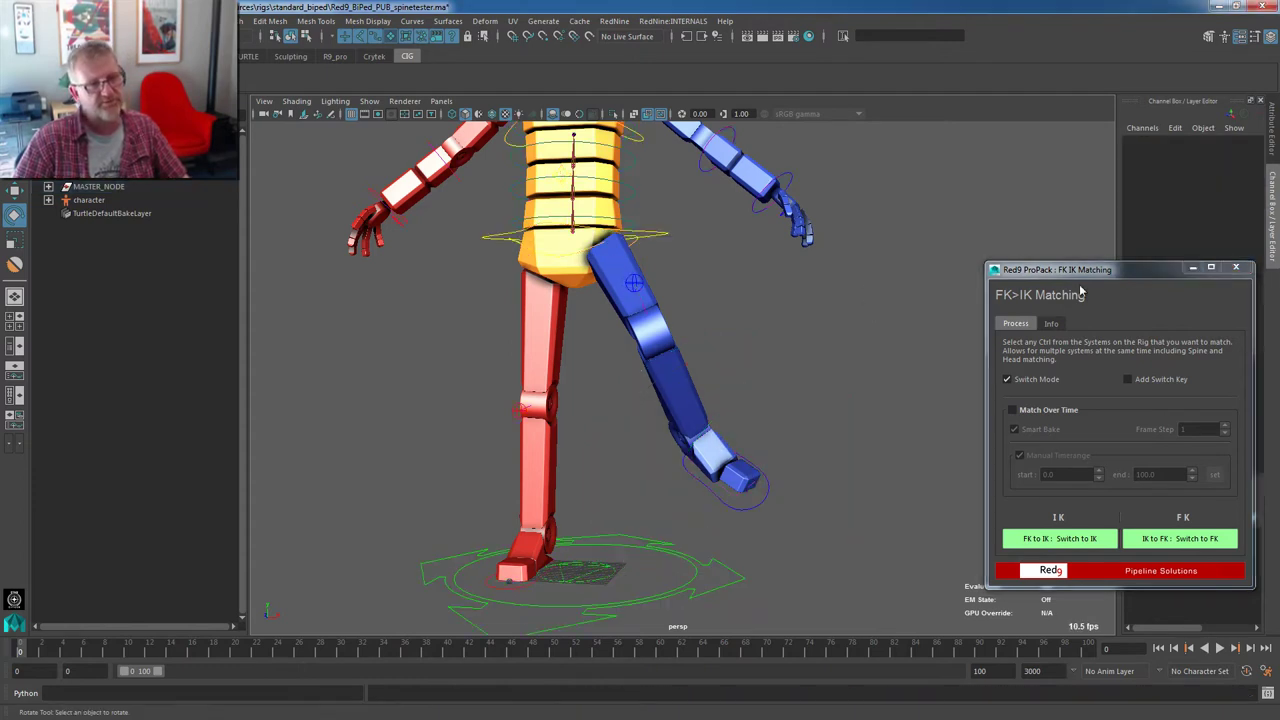
pyautogui.click(809, 515)
pyautogui.moveTo(1113, 270); pyautogui.dragTo(953, 401)
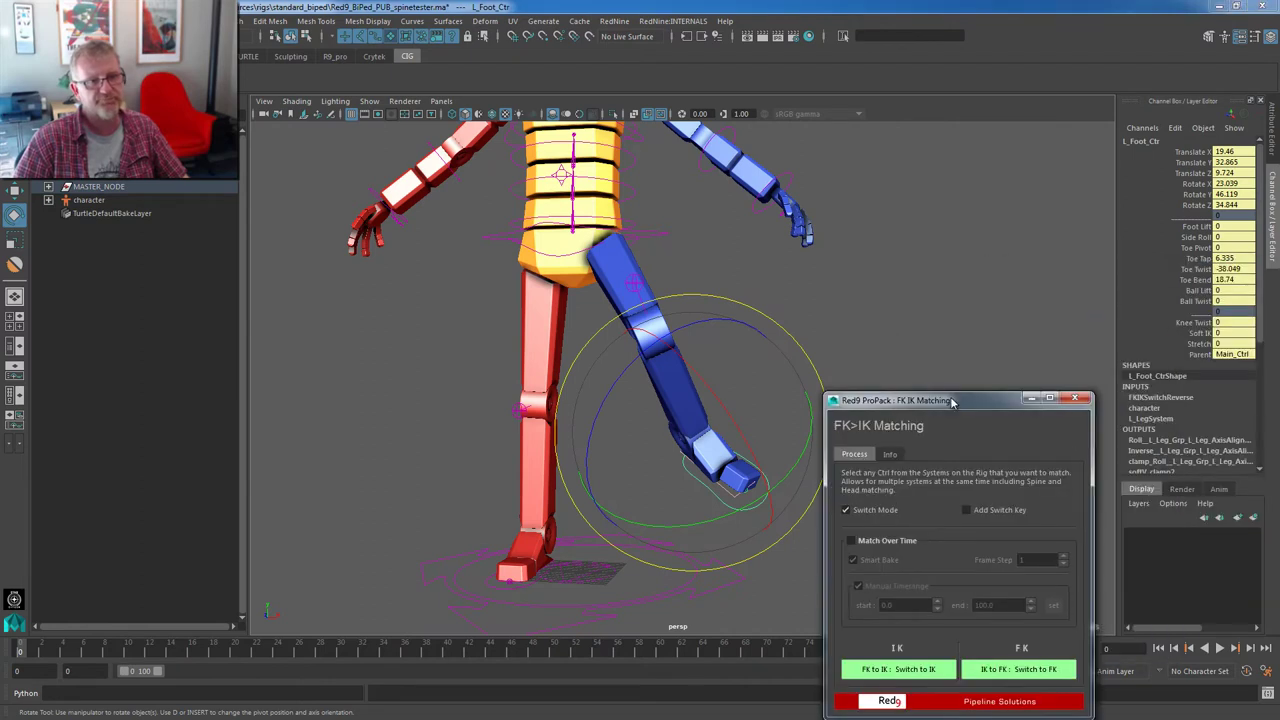
pyautogui.moveTo(1198, 259); pyautogui.dragTo(1200, 283)
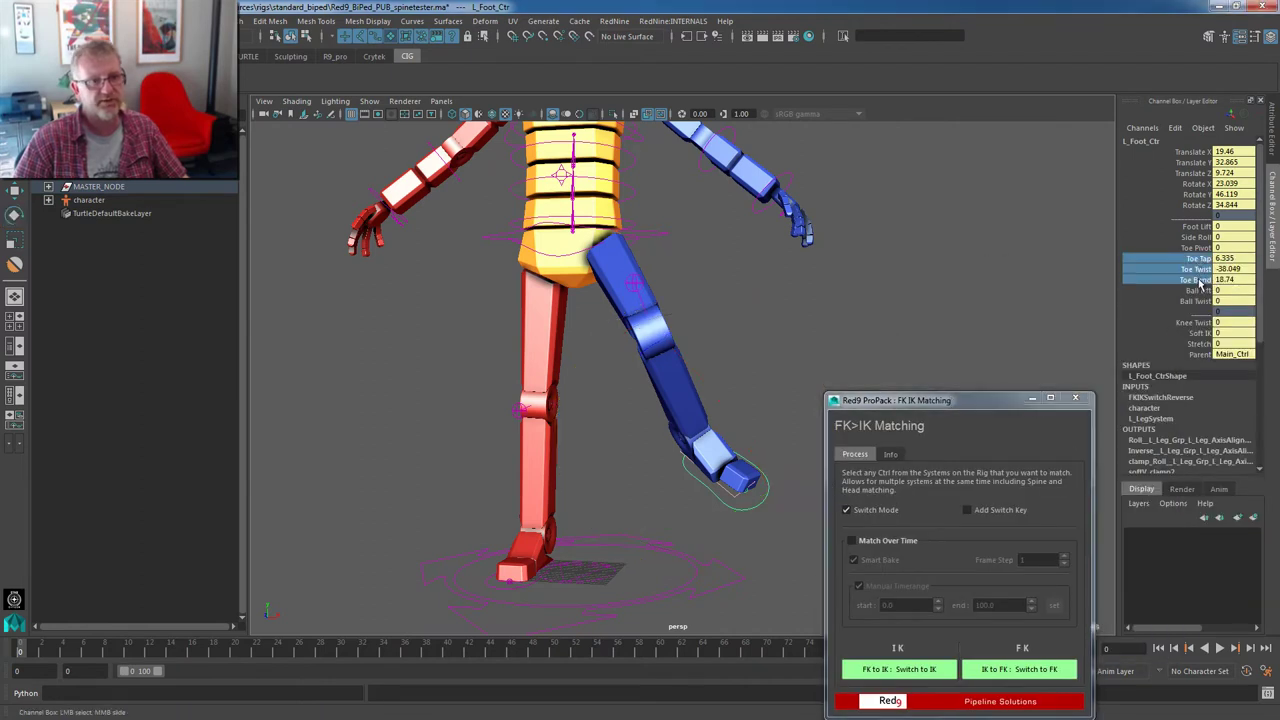
pyautogui.moveTo(940, 398); pyautogui.dragTo(1075, 283)
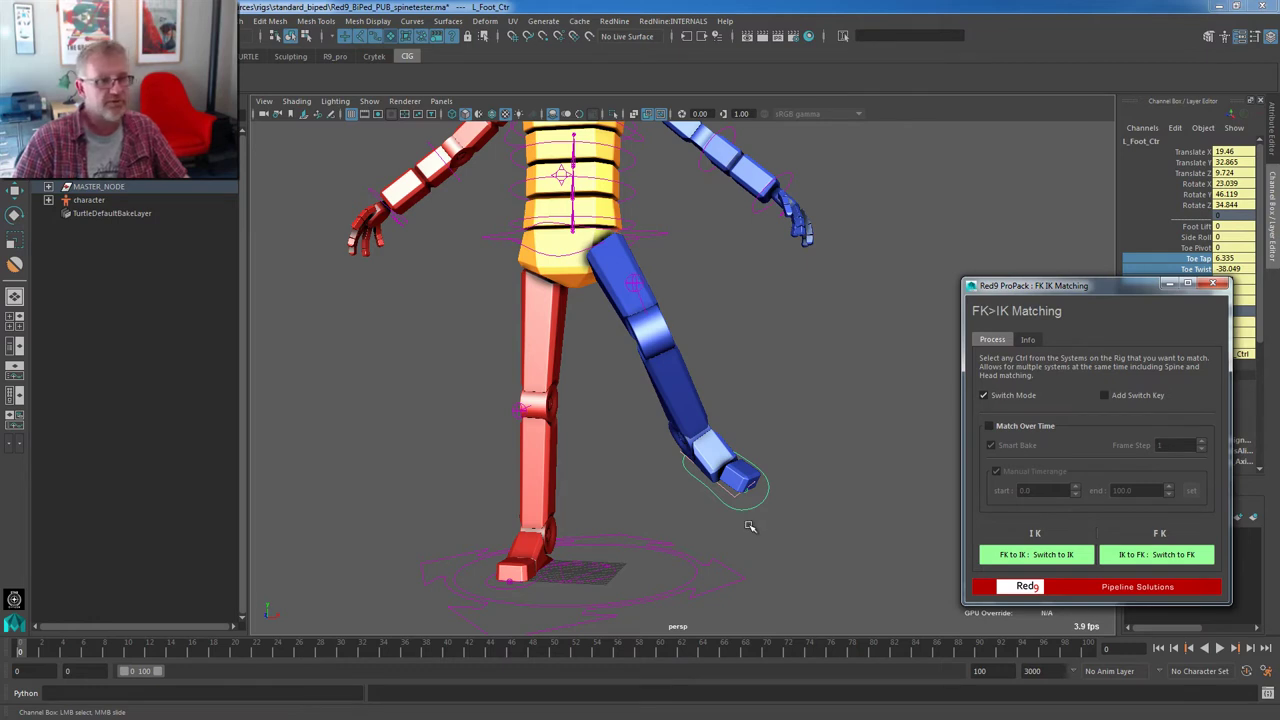
# Blend the Ik Fk Blender on L_Leg_Switch_Ctr back and forth to compare the left leg's IK and FK poses
pyautogui.keyDown('alt'); pyautogui.moveTo(761, 459); pyautogui.dragTo(697, 447); pyautogui.keyUp('alt')
pyautogui.click(666, 403)
pyautogui.click(1196, 151)
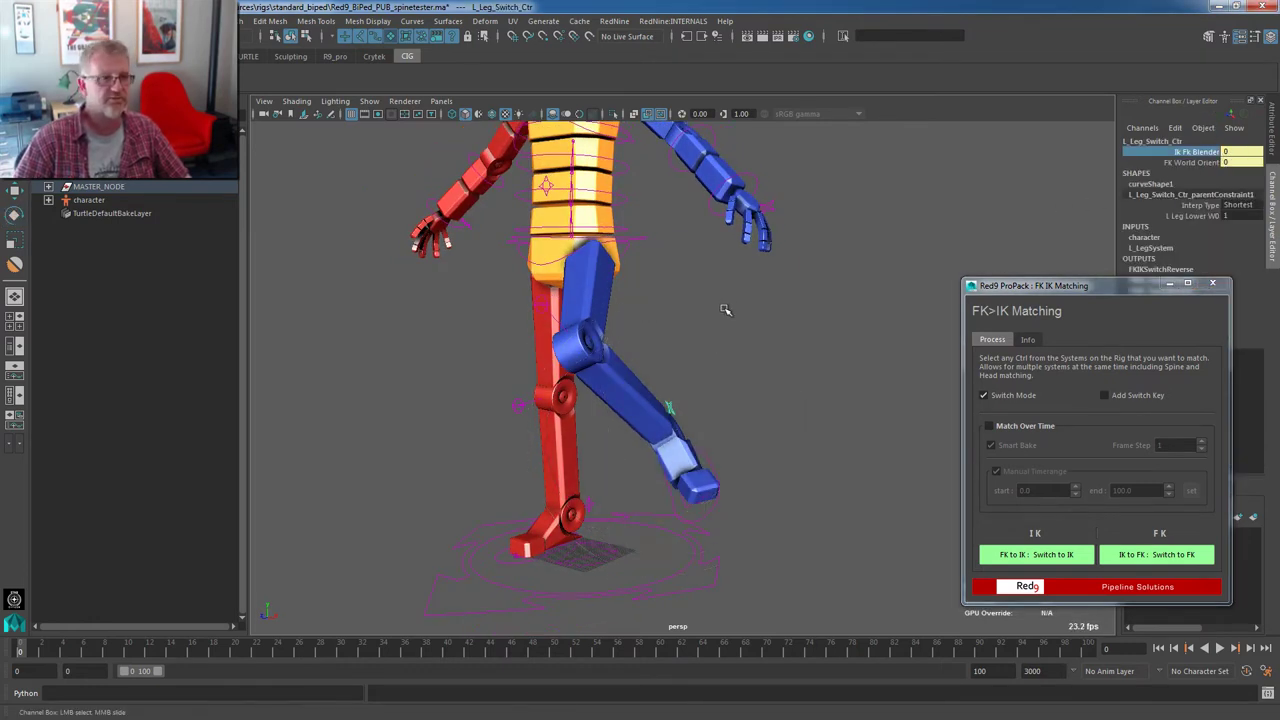
pyautogui.moveTo(830, 280); pyautogui.dragTo(391, 363, button='middle')
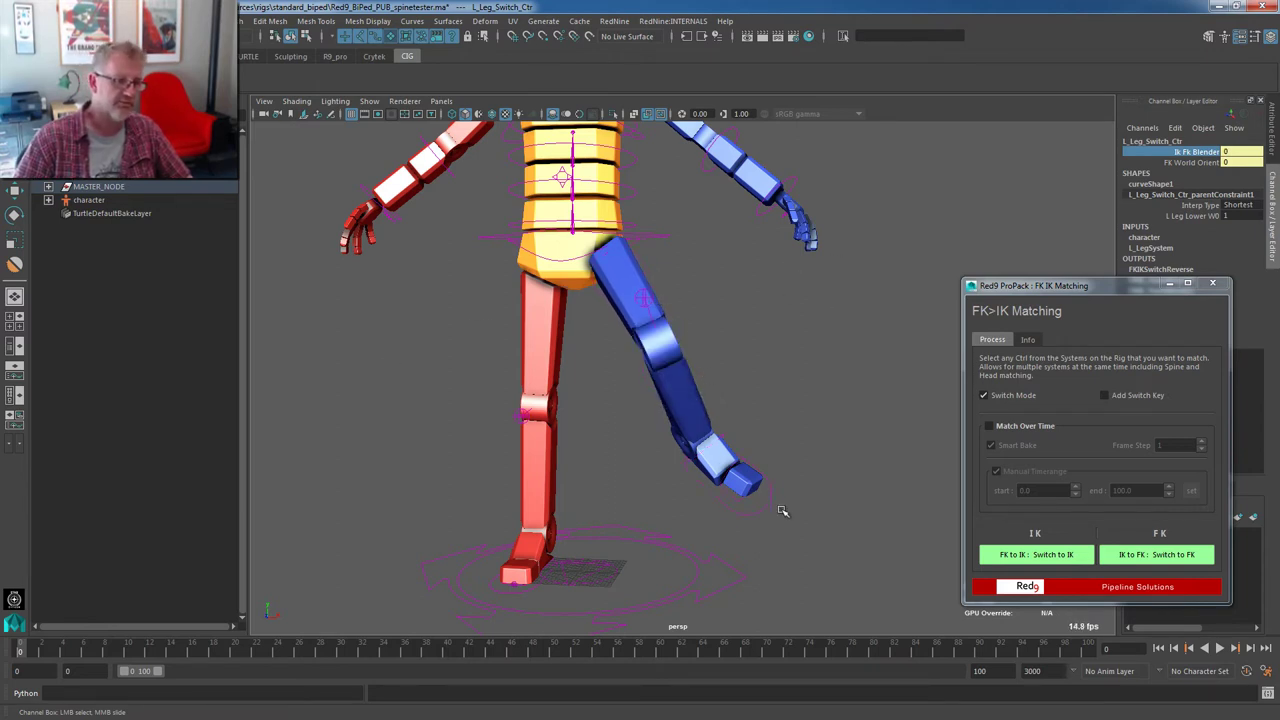
# Zero the whole left leg system from the foot control's rig marking menu
pyautogui.scroll(2, 660, 421)
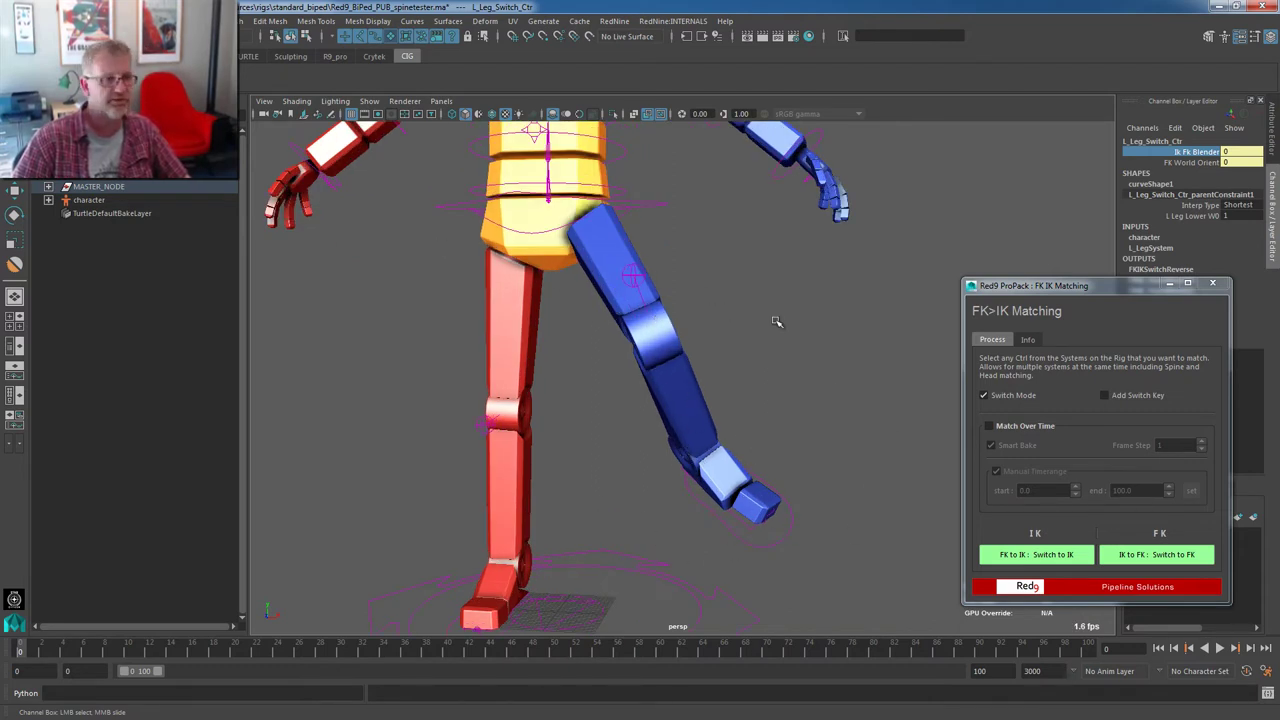
pyautogui.keyDown('alt'); pyautogui.moveTo(698, 337); pyautogui.dragTo(768, 560); pyautogui.keyUp('alt')
pyautogui.rightClick(772, 564)
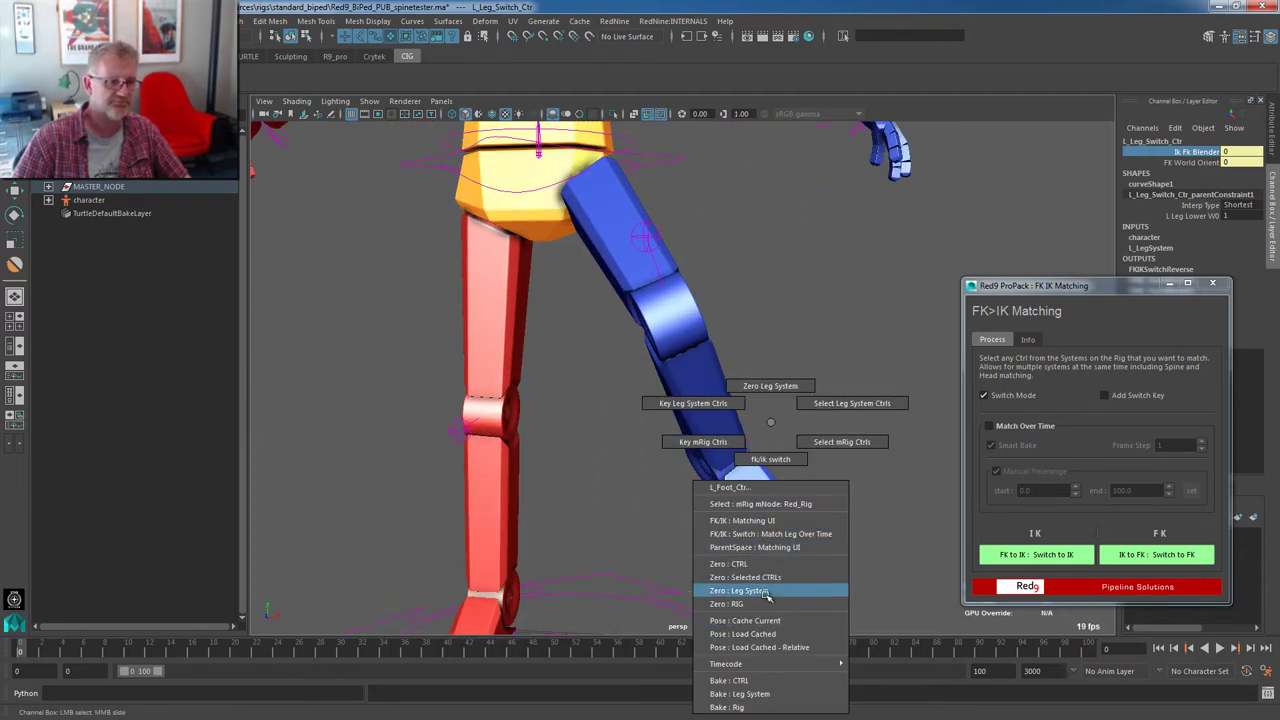
pyautogui.click(745, 590)
# Set Auto Clavicle to 1 on L_Clavicle_Ctr
pyautogui.keyDown('alt'); pyautogui.moveTo(799, 349); pyautogui.dragTo(654, 283, button='right'); pyautogui.keyUp('alt')
pyautogui.keyDown('alt'); pyautogui.moveTo(654, 283); pyautogui.dragTo(663, 418, button='middle'); pyautogui.keyUp('alt')
pyautogui.keyDown('alt'); pyautogui.moveTo(663, 418); pyautogui.dragTo(694, 391, button='right'); pyautogui.keyUp('alt')
pyautogui.keyDown('alt'); pyautogui.moveTo(695, 392); pyautogui.dragTo(710, 330); pyautogui.keyUp('alt')
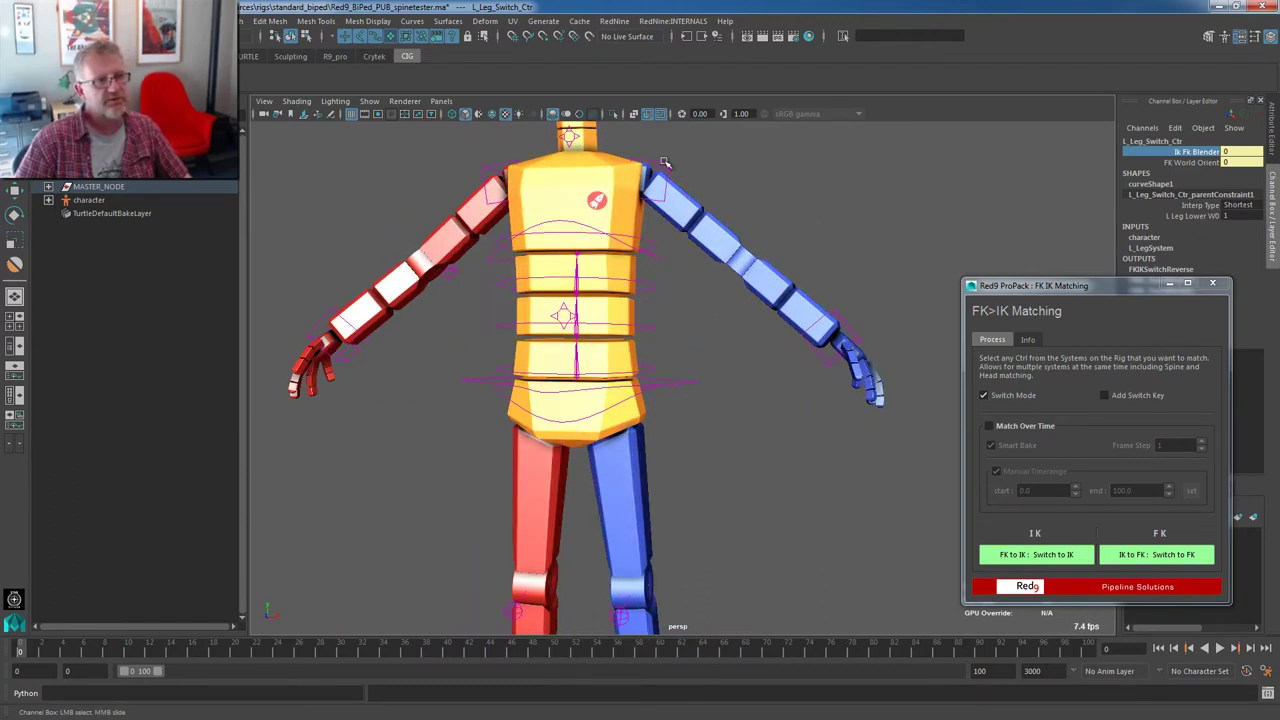
pyautogui.click(667, 164)
pyautogui.press('e')
pyautogui.keyDown('alt'); pyautogui.moveTo(815, 207); pyautogui.dragTo(768, 312); pyautogui.keyUp('alt')
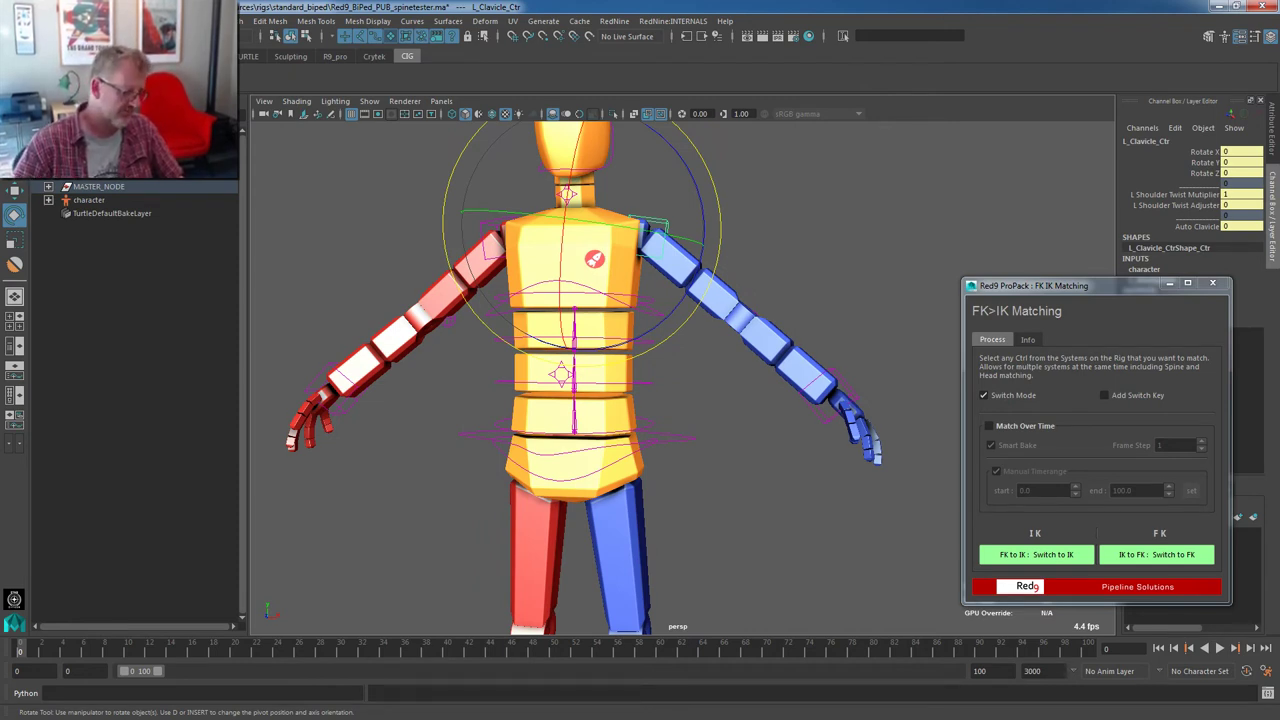
pyautogui.click(1196, 228)
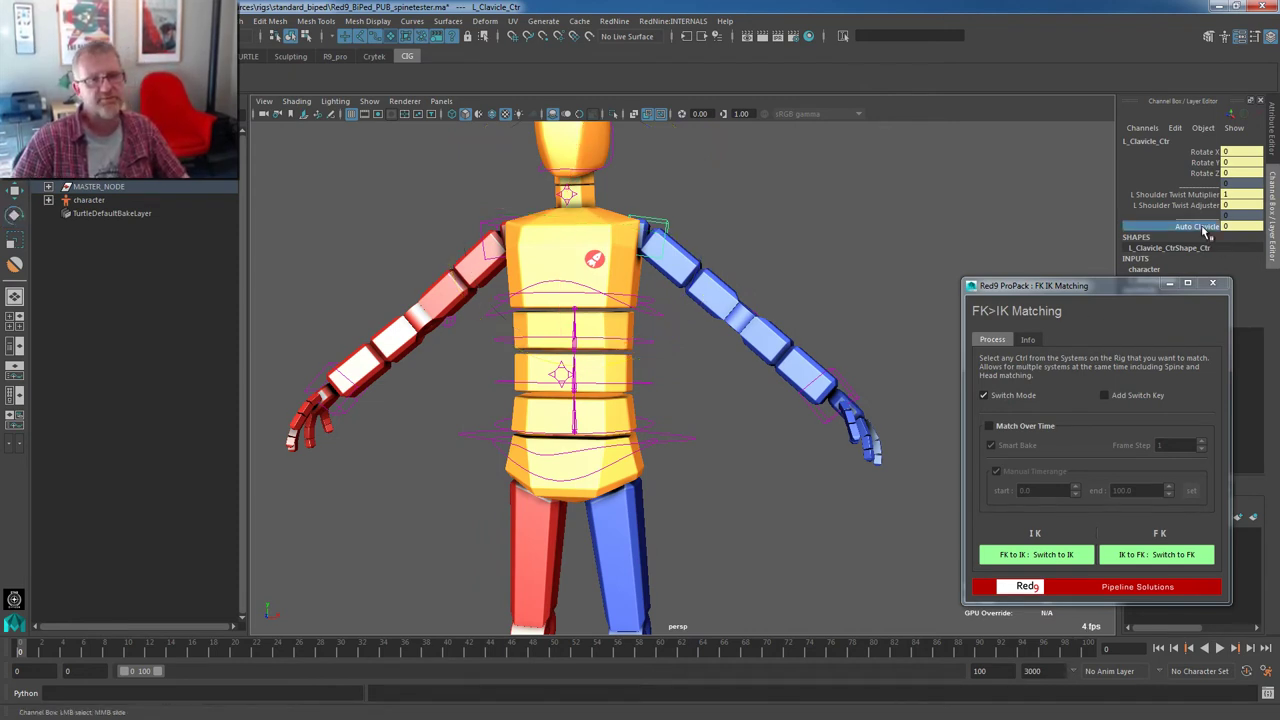
pyautogui.moveTo(530, 241); pyautogui.dragTo(899, 222, button='middle')
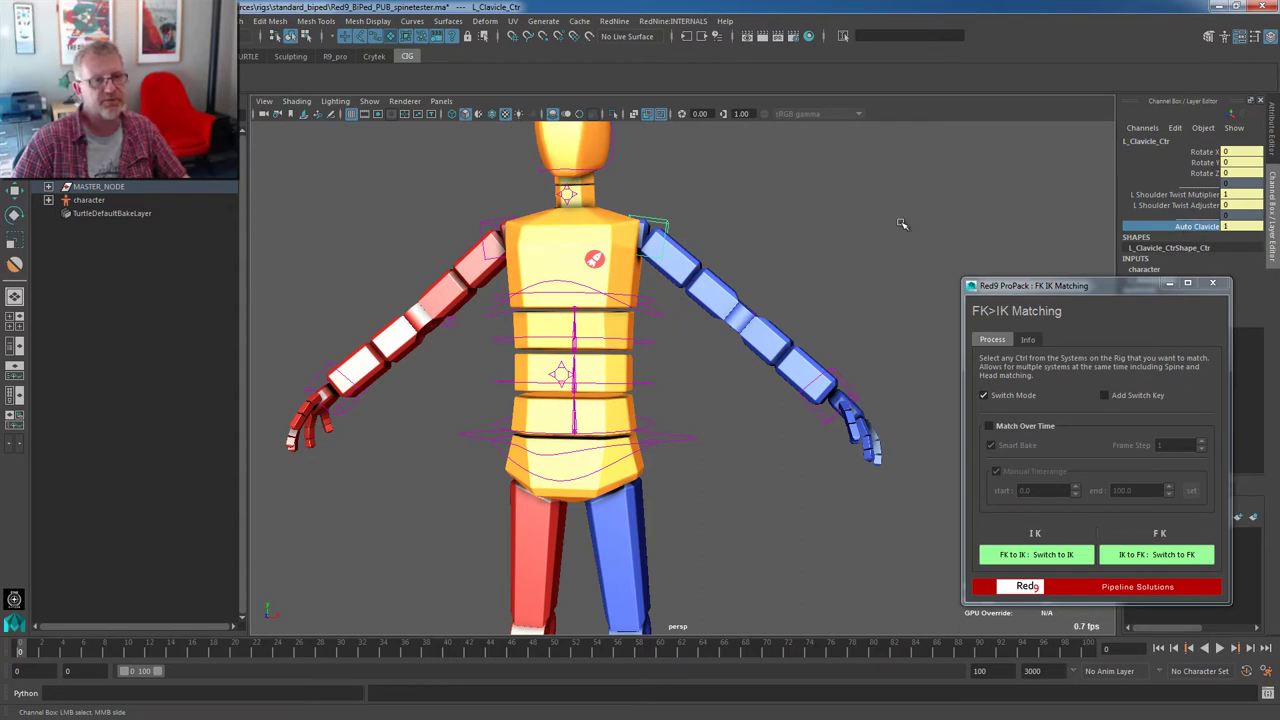
# Move L_Wrist_Ctr up above the left shoulder to about -67, 56.1 and -0.3 in X, Y and Z
pyautogui.click(848, 378)
pyautogui.press('w')
pyautogui.moveTo(830, 398); pyautogui.dragTo(950, 160)
pyautogui.moveTo(908, 295); pyautogui.dragTo(900, 86)
pyautogui.keyDown('alt'); pyautogui.moveTo(770, 310); pyautogui.dragTo(730, 266, button='right'); pyautogui.keyUp('alt')
pyautogui.keyDown('alt'); pyautogui.moveTo(775, 264); pyautogui.dragTo(746, 348, button='middle'); pyautogui.keyUp('alt')
pyautogui.scroll(2, 746, 348)
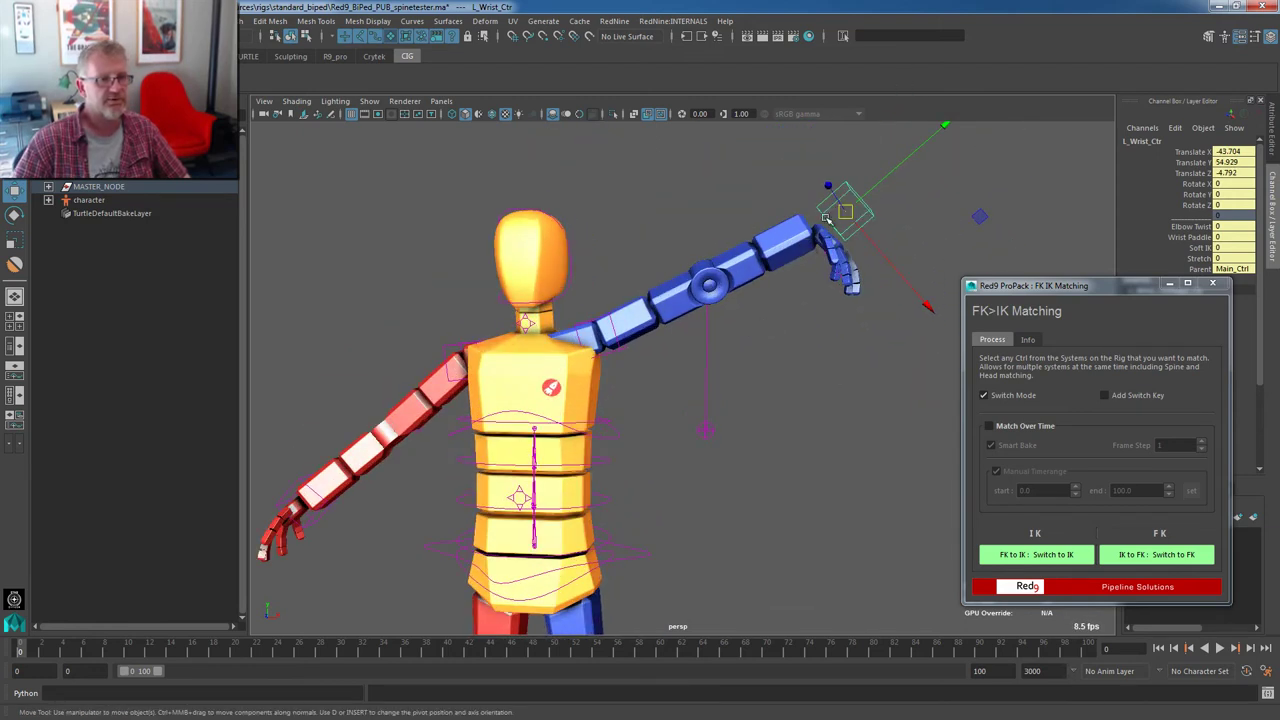
pyautogui.moveTo(844, 211); pyautogui.dragTo(780, 152)
# Set Auto Solved to 1 on L_Arm_PoleVector_Ctr
pyautogui.click(704, 430)
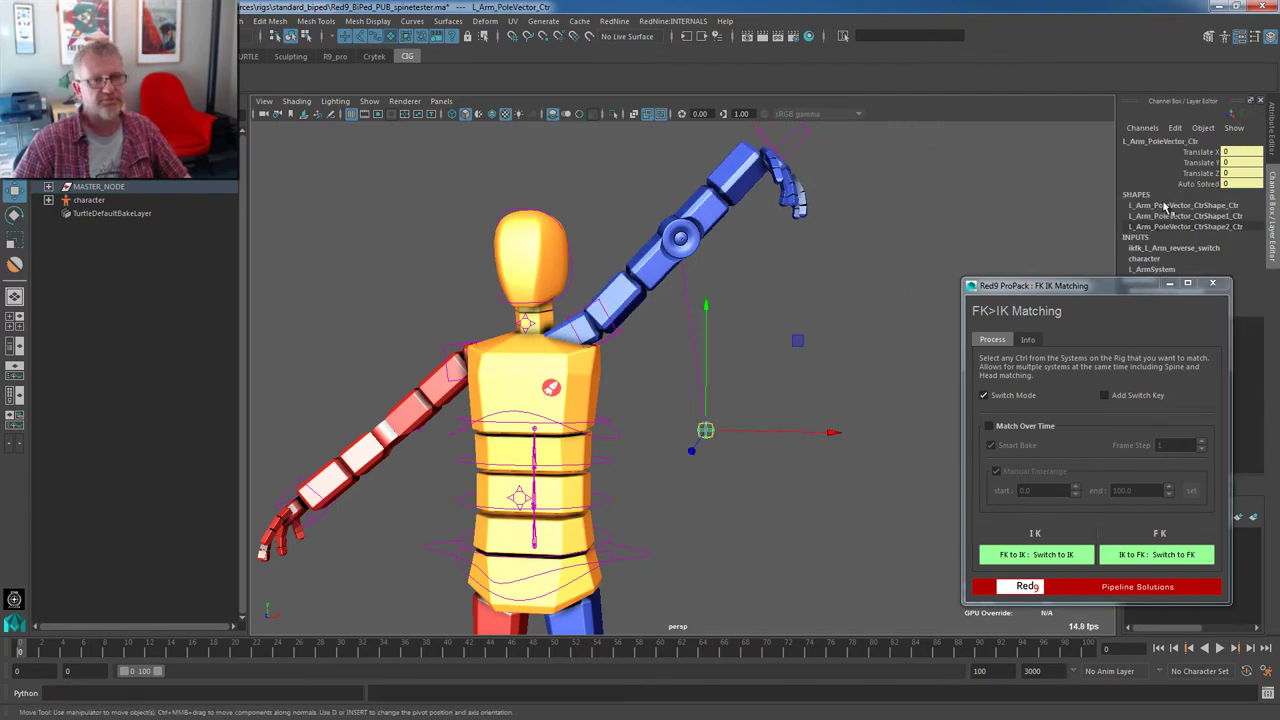
pyautogui.click(1192, 184)
pyautogui.moveTo(655, 362); pyautogui.dragTo(886, 294, button='middle')
pyautogui.keyDown('alt'); pyautogui.moveTo(830, 240); pyautogui.dragTo(827, 258); pyautogui.keyUp('alt')
# Reposition L_Wrist_Ctr slightly inward and down so the raised left arm bends more at the elbow
pyautogui.click(797, 167)
pyautogui.keyDown('alt'); pyautogui.moveTo(722, 440); pyautogui.dragTo(726, 457); pyautogui.keyUp('alt')
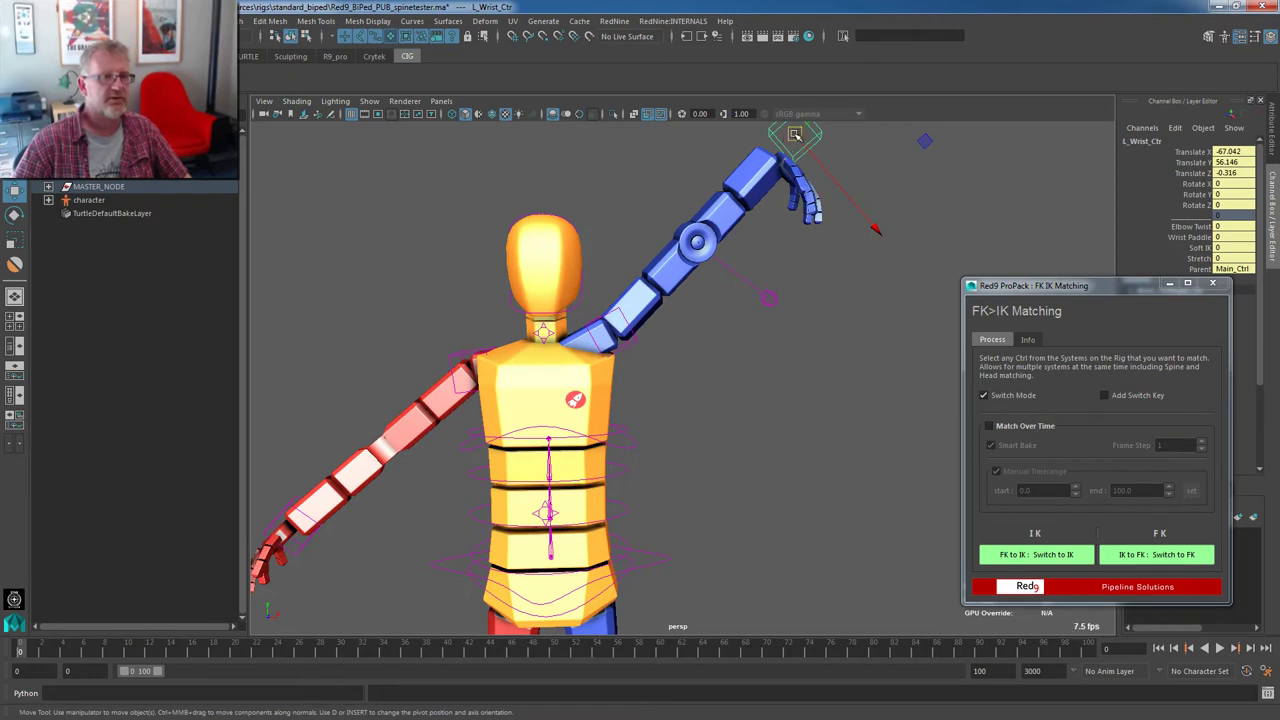
pyautogui.moveTo(798, 190); pyautogui.dragTo(770, 165, button='middle')
pyautogui.click(869, 236)
# Blend the Ik Fk Blender on L_Arm_Switch_Ctr between 0 and 1 to compare the arm's IK and FK poses, ending at 0
pyautogui.click(818, 181)
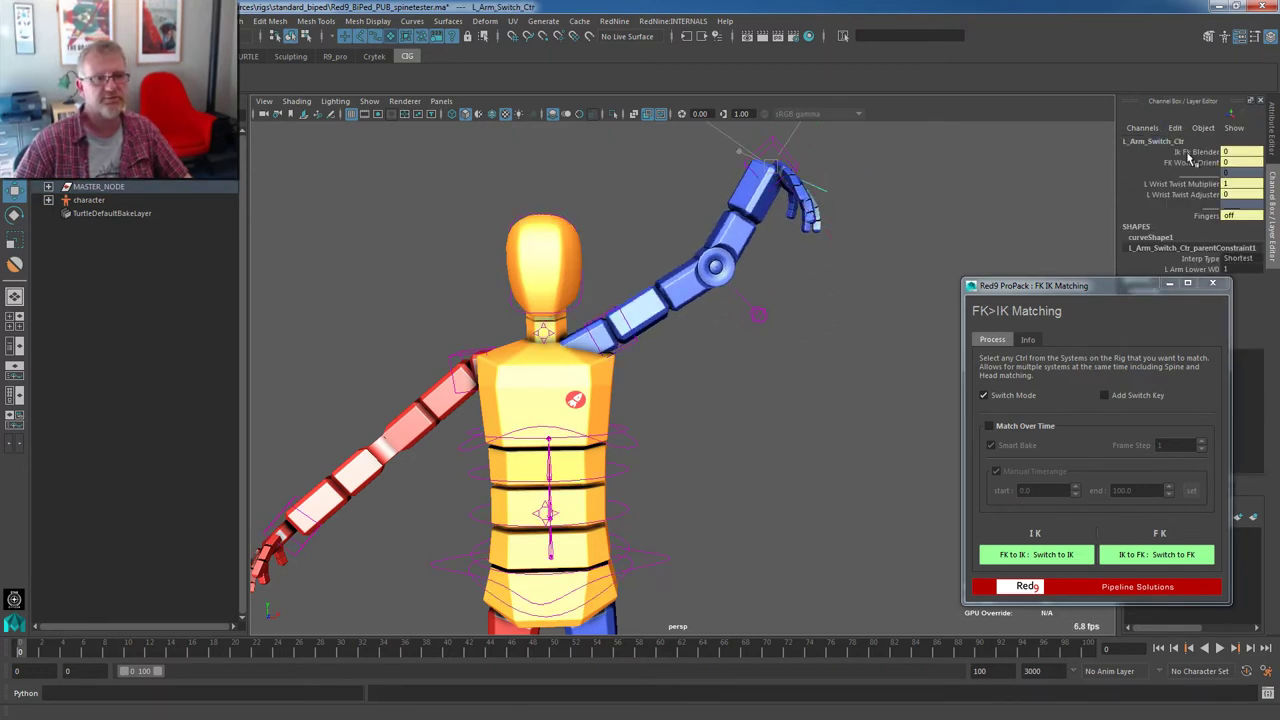
pyautogui.click(1195, 152)
pyautogui.moveTo(662, 344); pyautogui.dragTo(692, 381, button='middle')
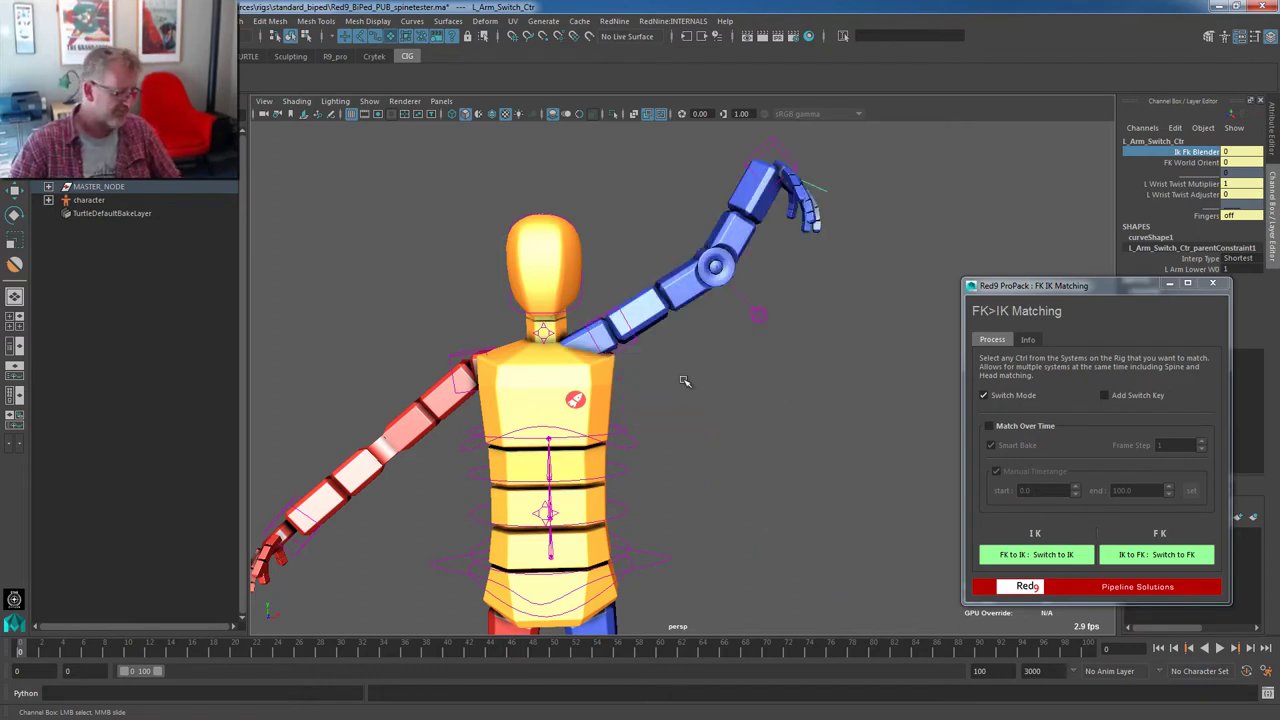
pyautogui.moveTo(697, 382)
pyautogui.mouseDown(button='middle')
pyautogui.moveTo(776, 372)
pyautogui.moveTo(697, 383)
pyautogui.mouseUp(button='middle')
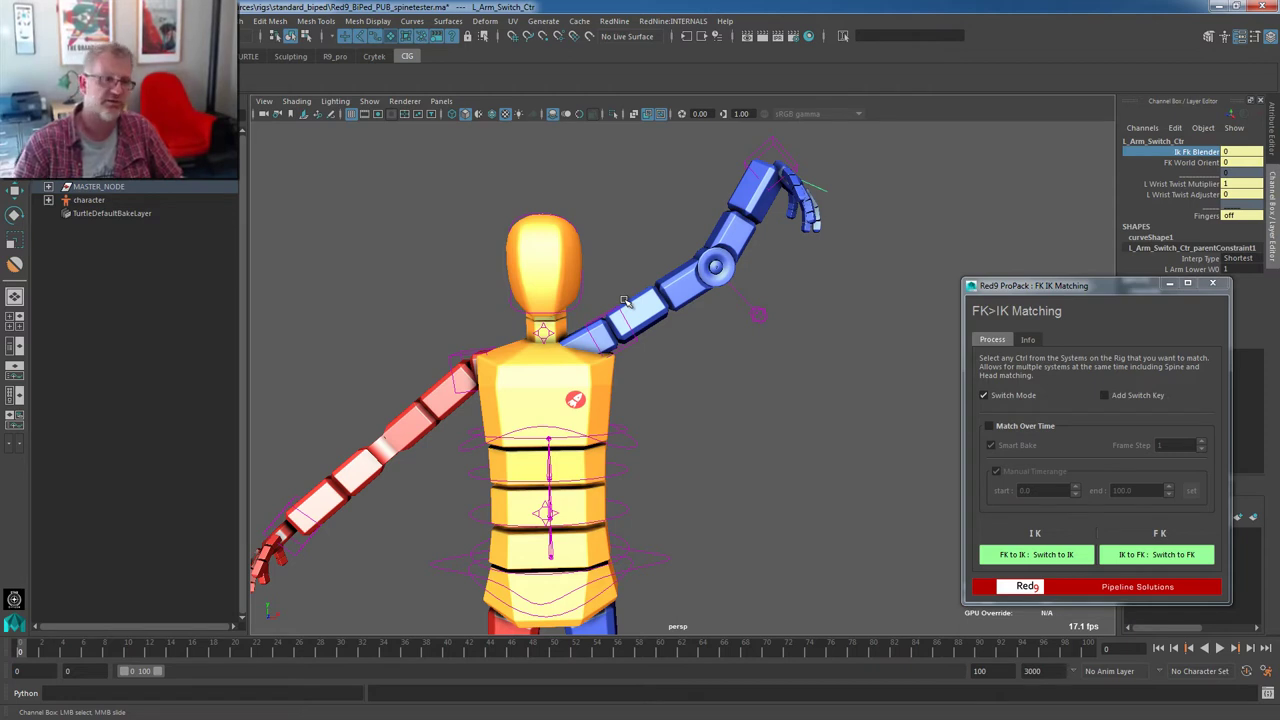
pyautogui.click(1187, 143)
pyautogui.click(1192, 152)
pyautogui.moveTo(708, 262); pyautogui.dragTo(736, 256, button='middle')
pyautogui.scroll(2, 621, 353)
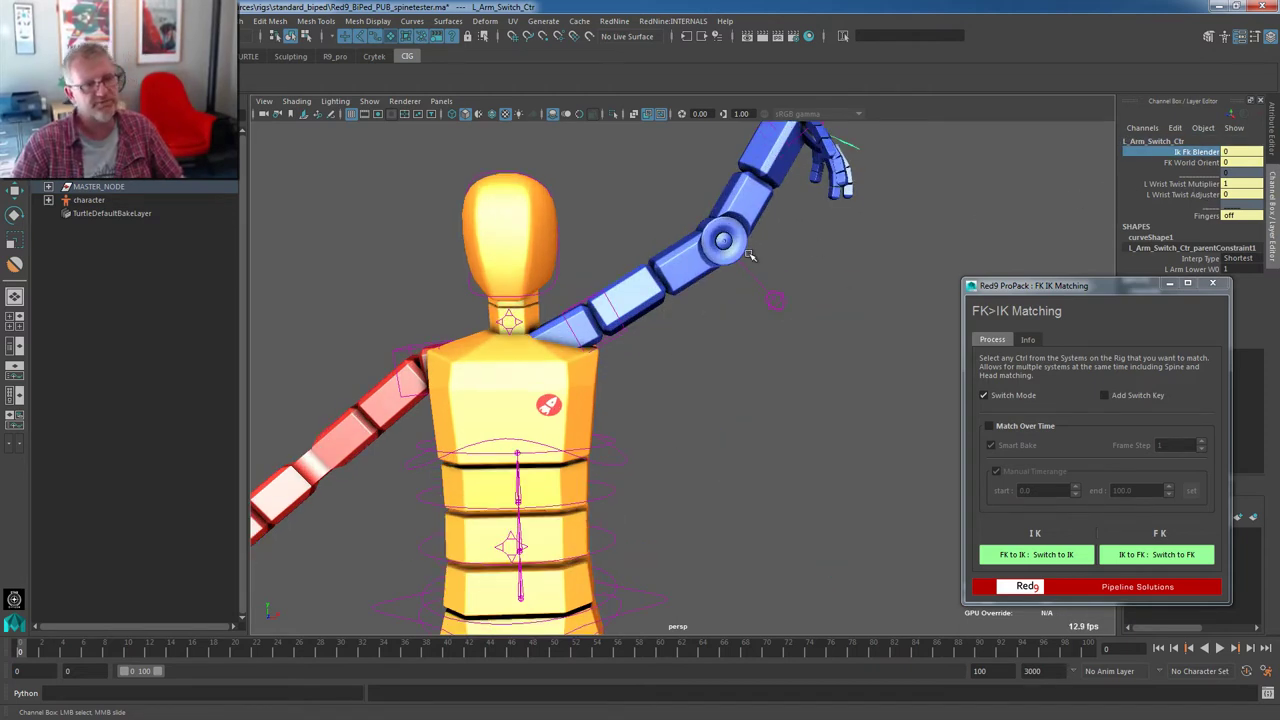
pyautogui.scroll(-2, 746, 251)
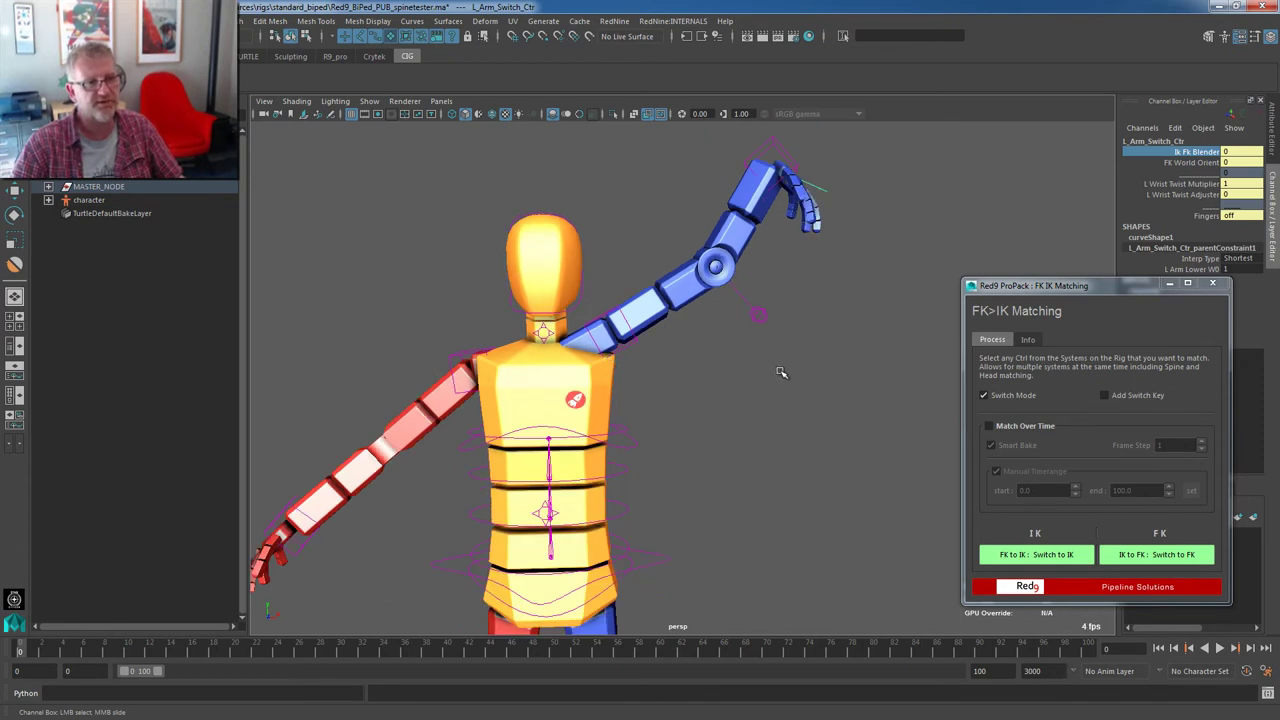
pyautogui.moveTo(779, 370); pyautogui.dragTo(922, 326, button='middle')
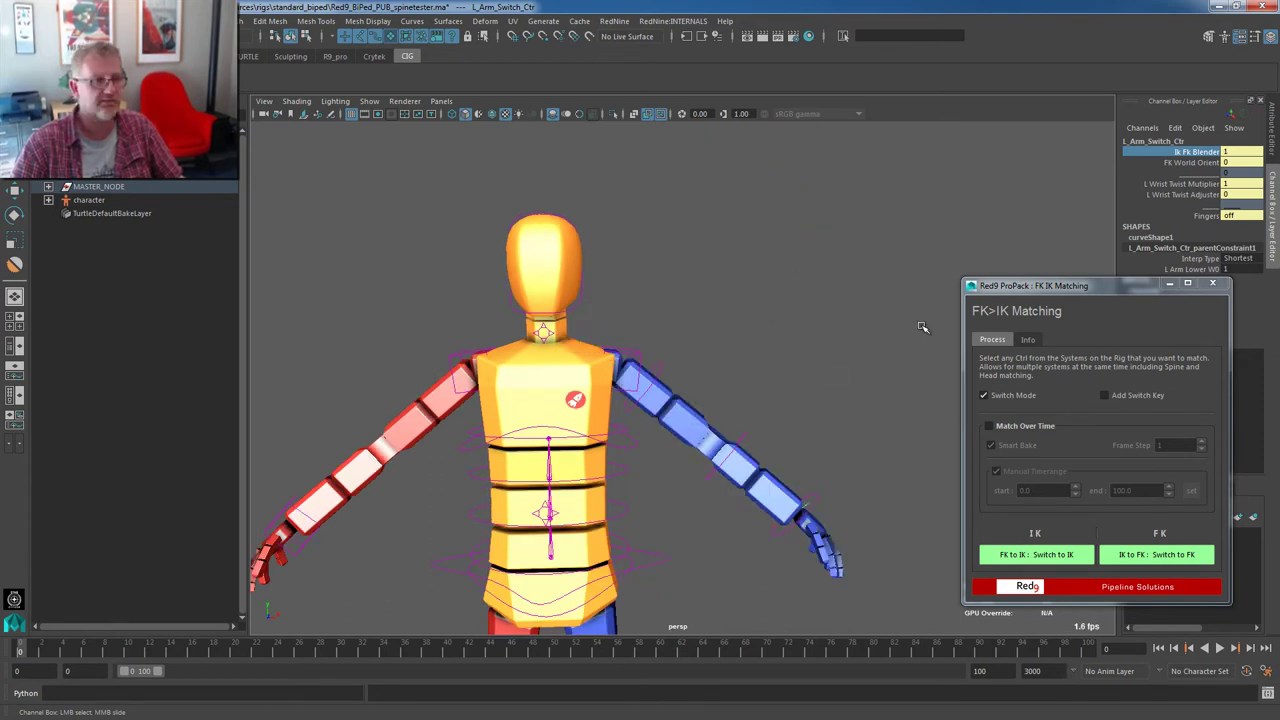
pyautogui.moveTo(855, 546); pyautogui.dragTo(677, 342, button='middle')
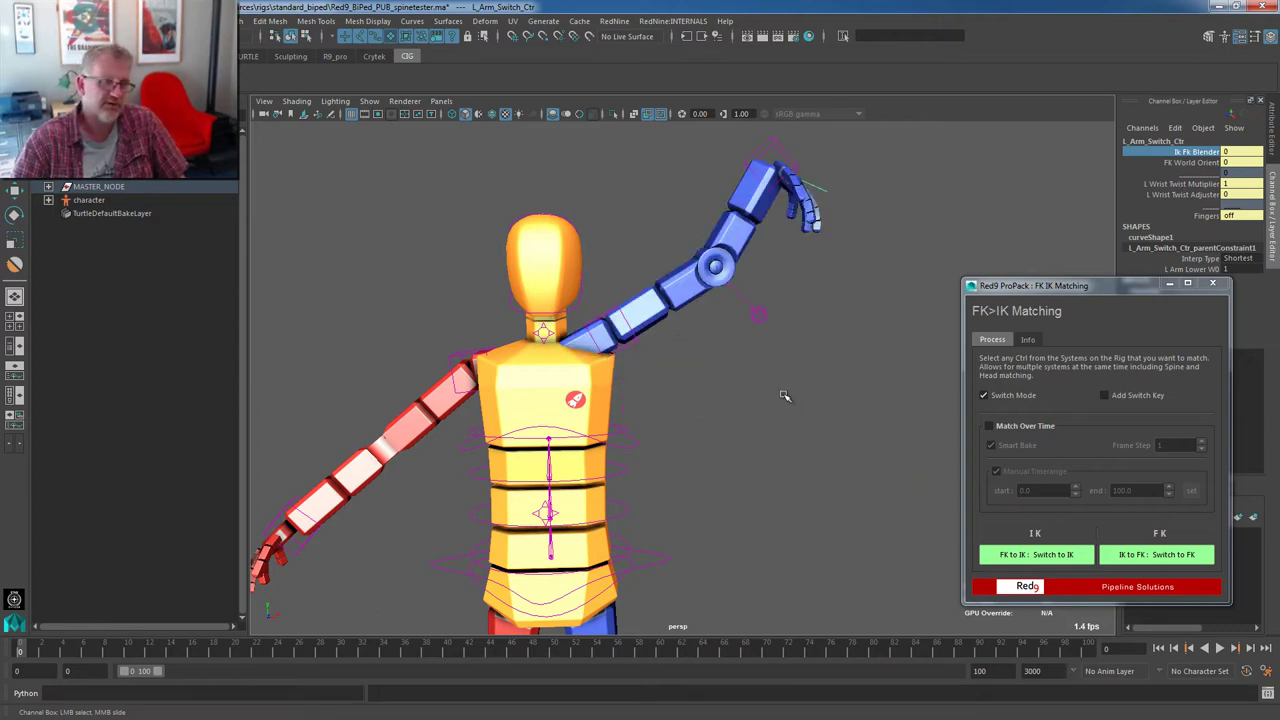
# Examine the baking options in L_Clavicle_Ctr's rig menu, including Bake : Arm AutoClav solution
pyautogui.click(760, 314)
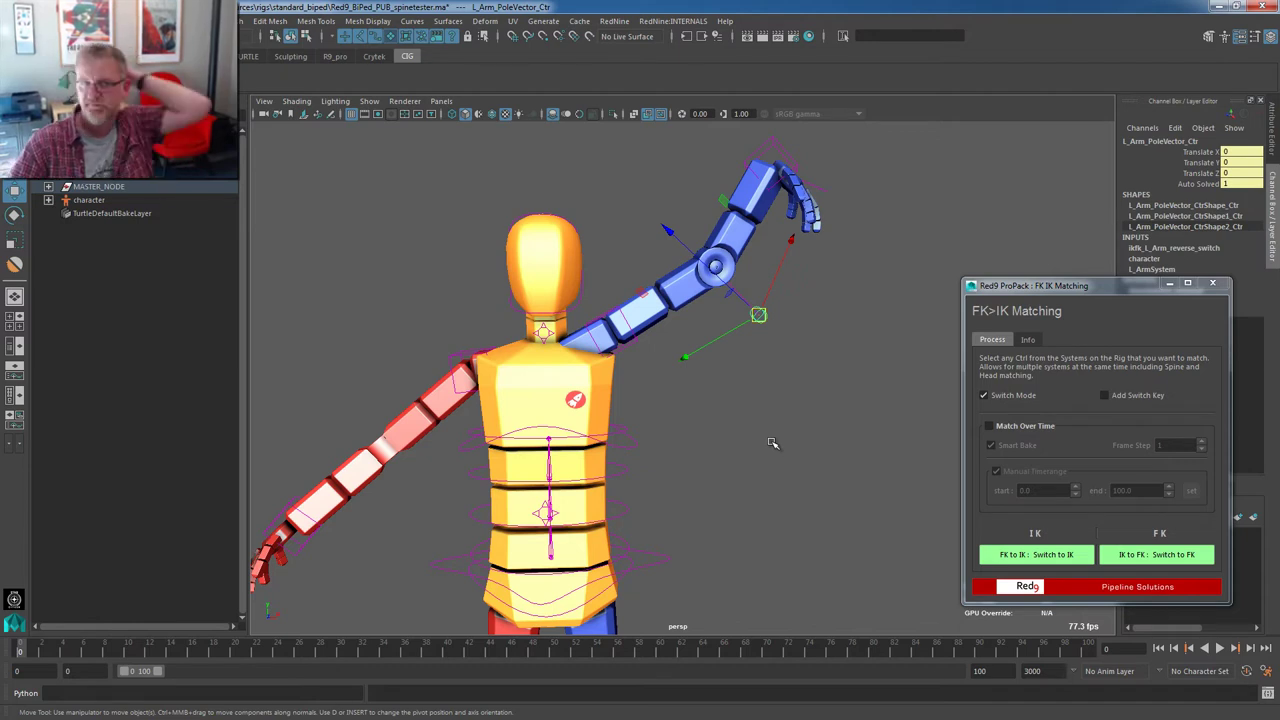
pyautogui.rightClick(633, 340)
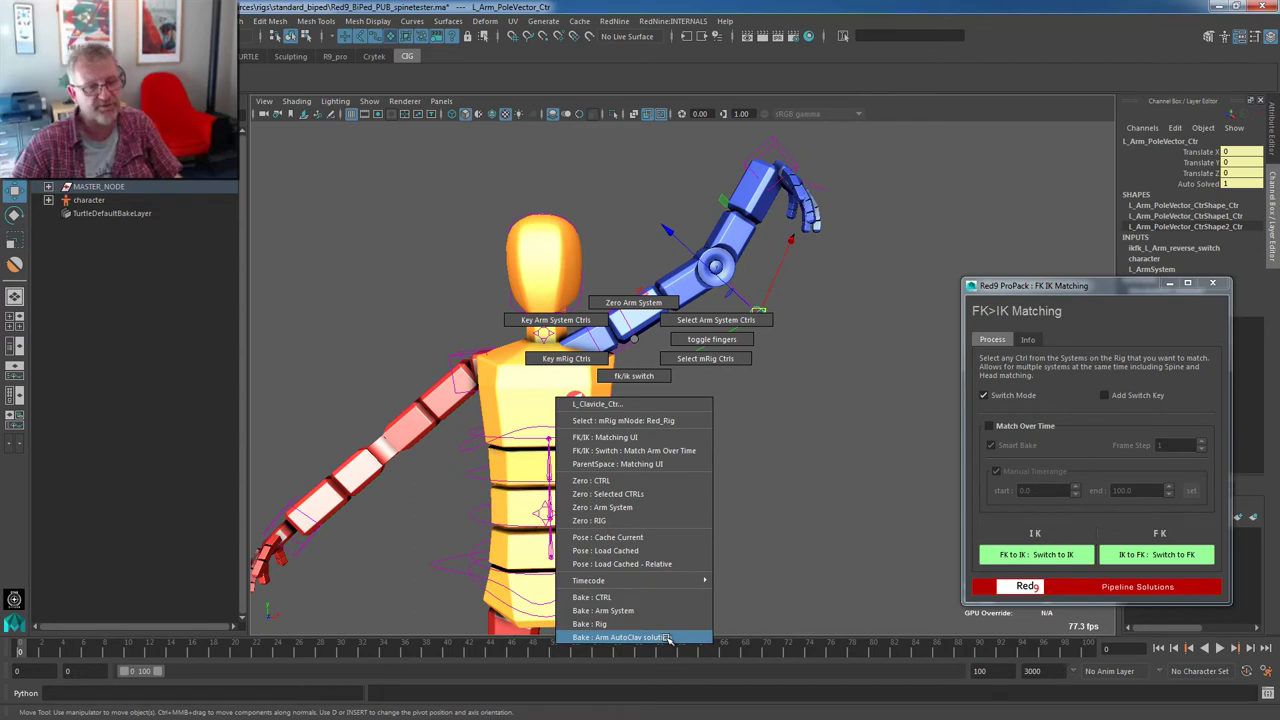
pyautogui.moveTo(666, 635); pyautogui.dragTo(987, 504, button='right')
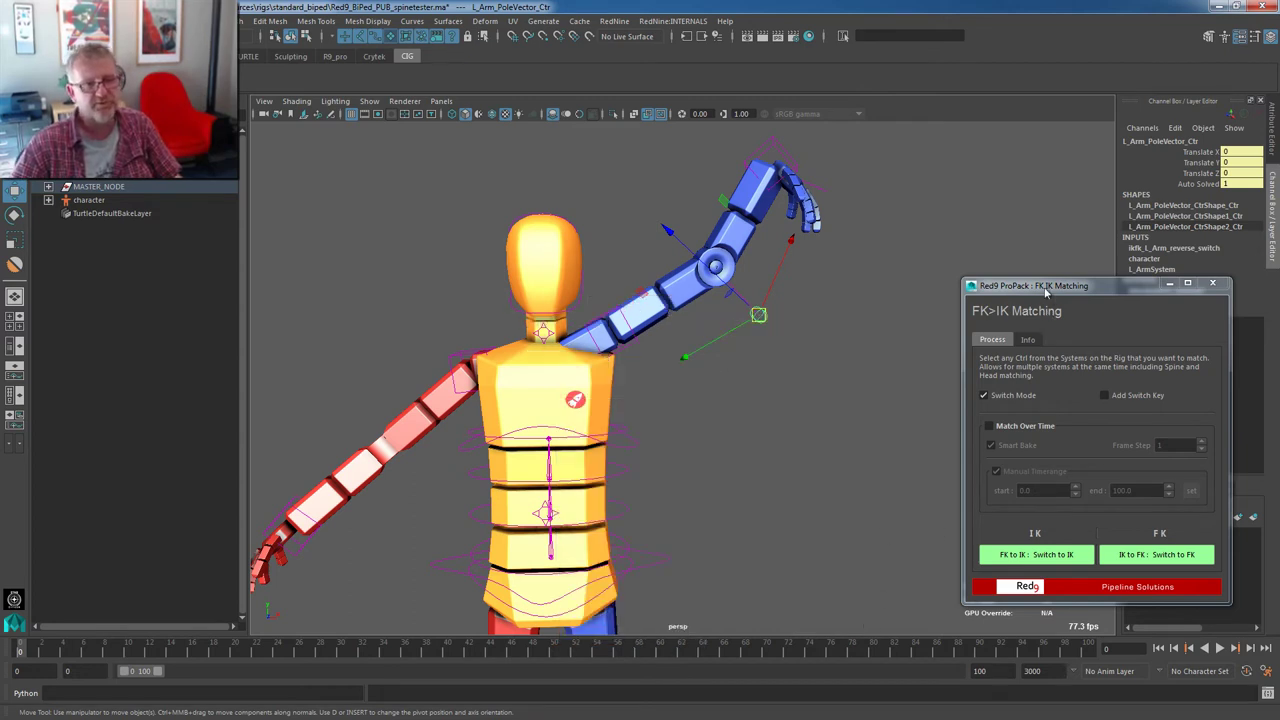
pyautogui.moveTo(1038, 289); pyautogui.dragTo(1003, 291)
pyautogui.click(750, 452)
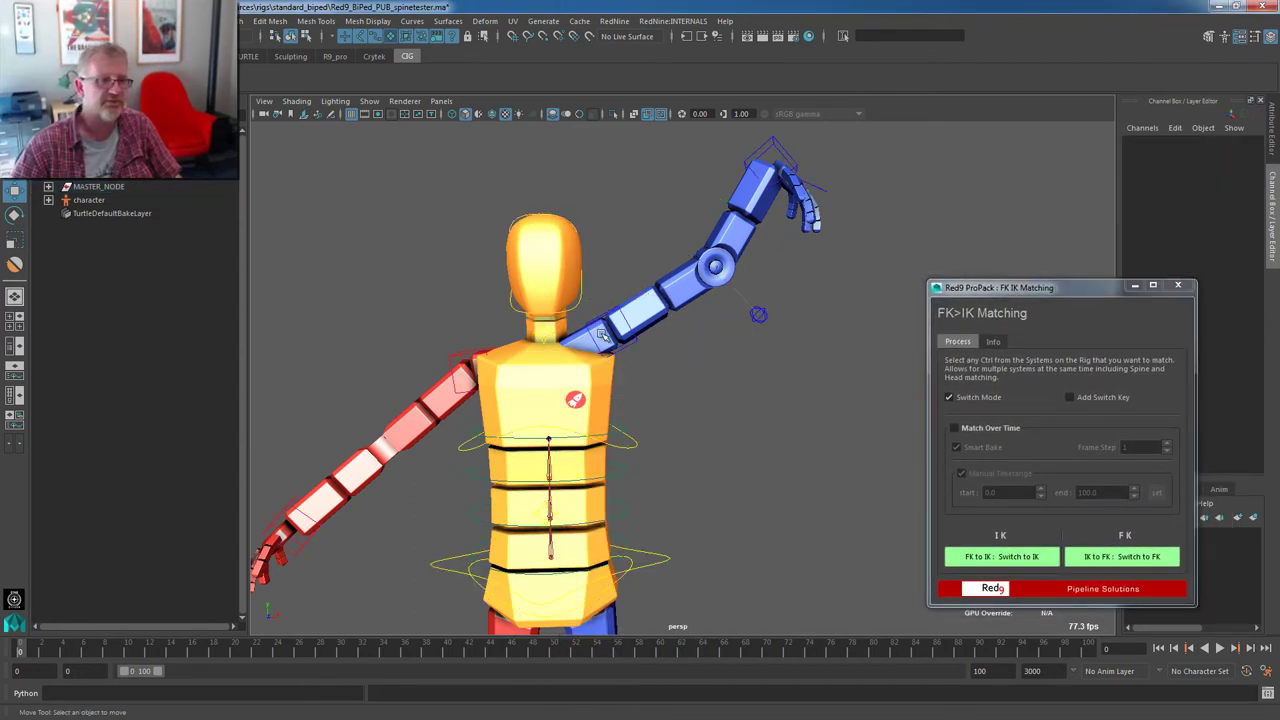
# Match the left arm from IK to FK with Switch Mode on, working from L_Clavicle_Ctr, and check its rotation channels
pyautogui.click(610, 303)
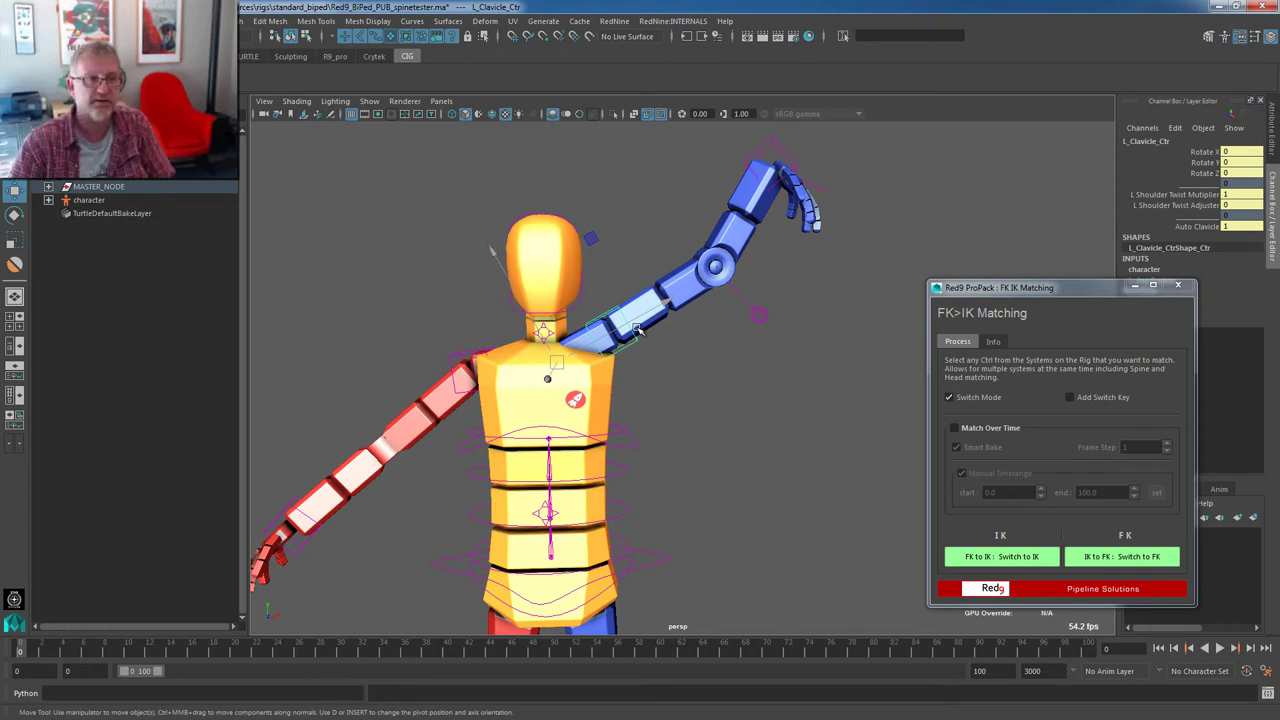
pyautogui.moveTo(1209, 153); pyautogui.dragTo(1207, 174)
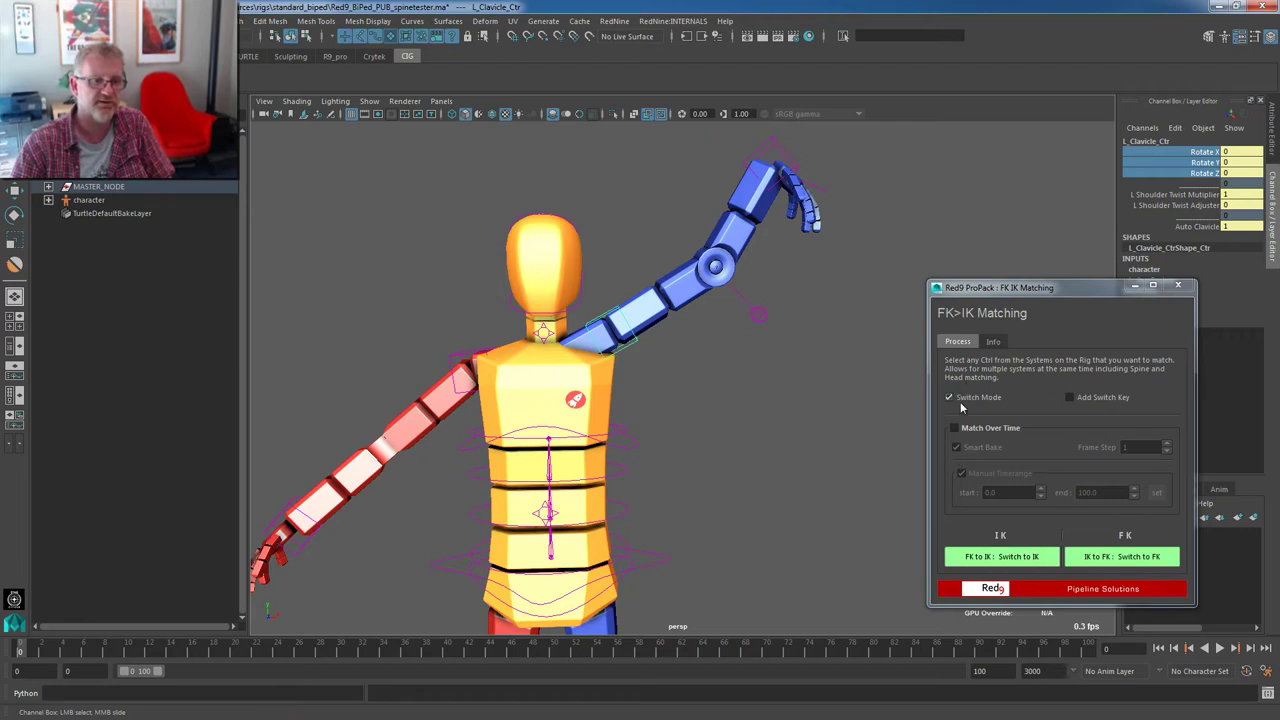
pyautogui.click(1134, 564)
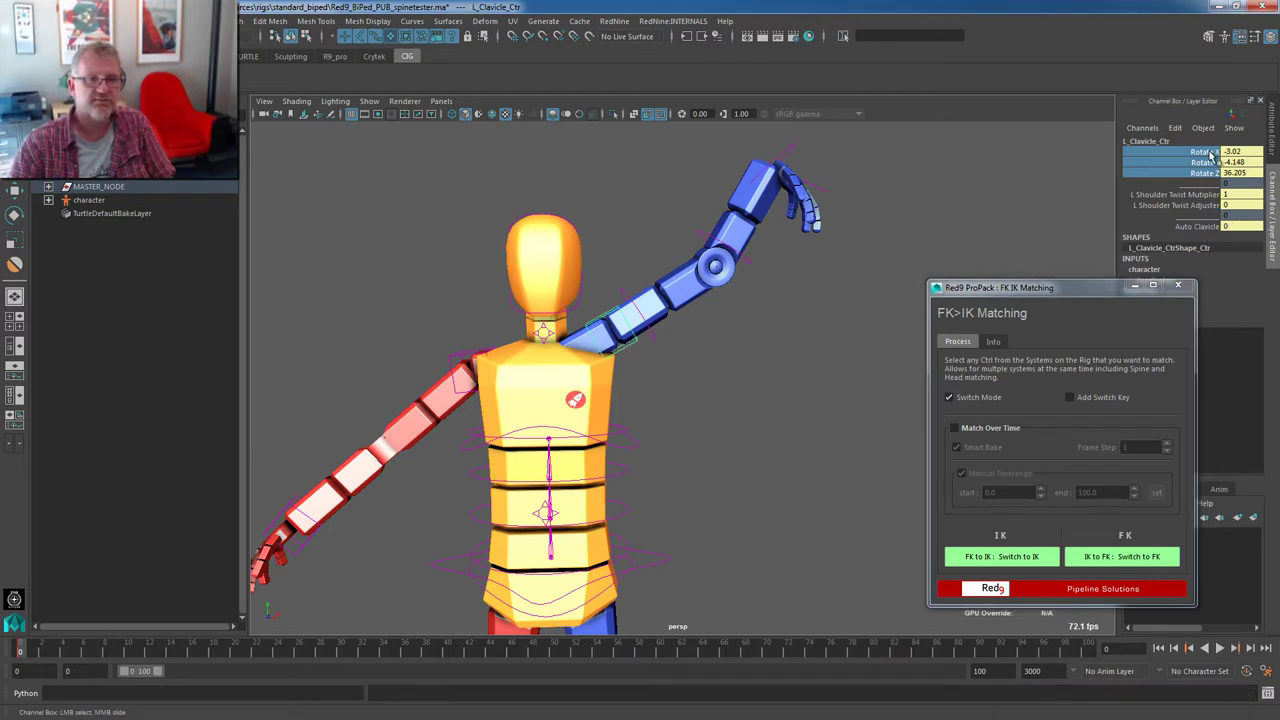
pyautogui.moveTo(1211, 155); pyautogui.dragTo(1211, 175)
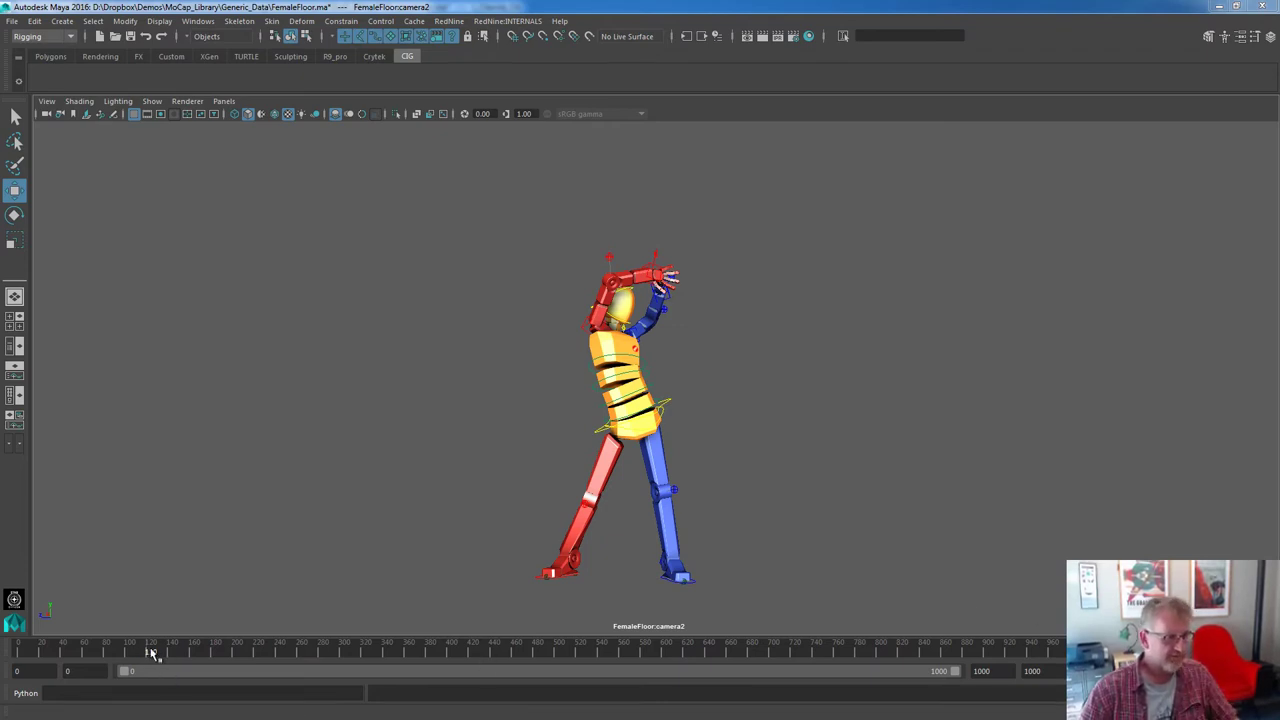
# Play through the mocap animation in FemaleFloor.ma to review it, then stop and go to frame 95
pyautogui.moveTo(153, 652); pyautogui.dragTo(24, 644)
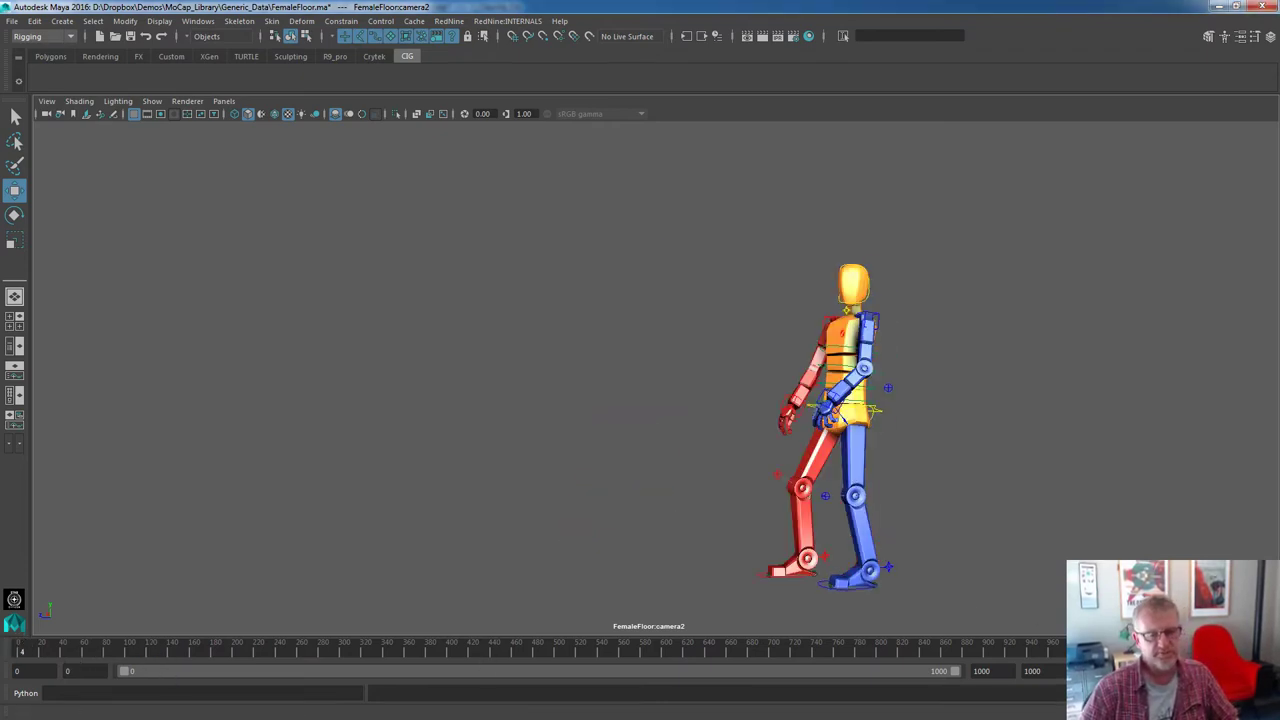
pyautogui.click(1185, 651)
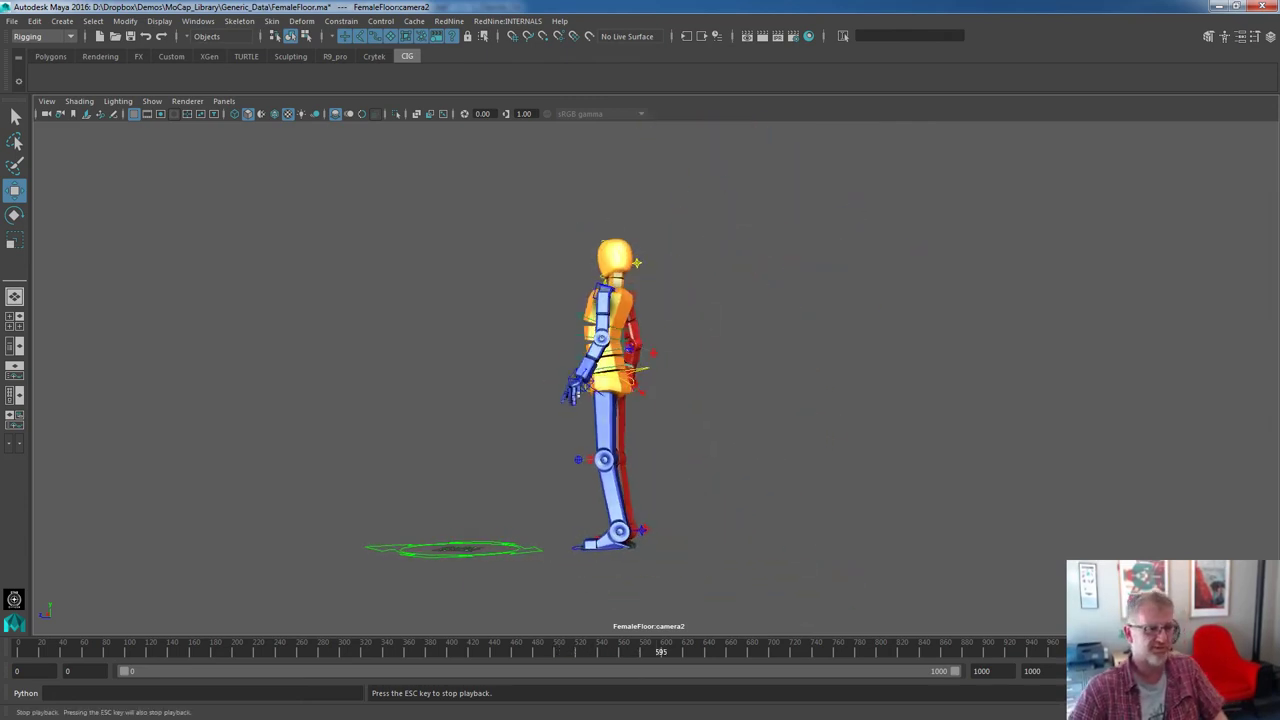
pyautogui.press('Escape')
pyautogui.moveTo(128, 652); pyautogui.dragTo(122, 621)
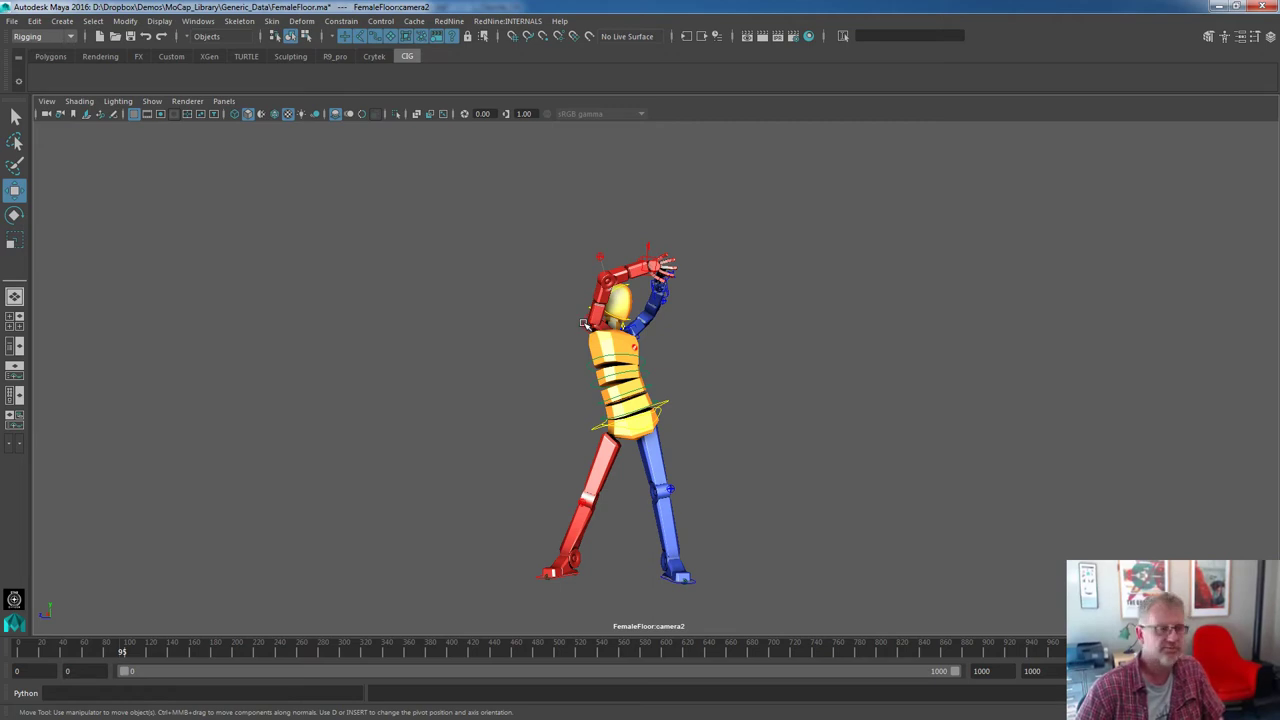
# Bring up the FK/IK Matching UI for the mocap rig and show the channel values beside the viewport
pyautogui.rightClick(583, 324)
pyautogui.click(554, 421)
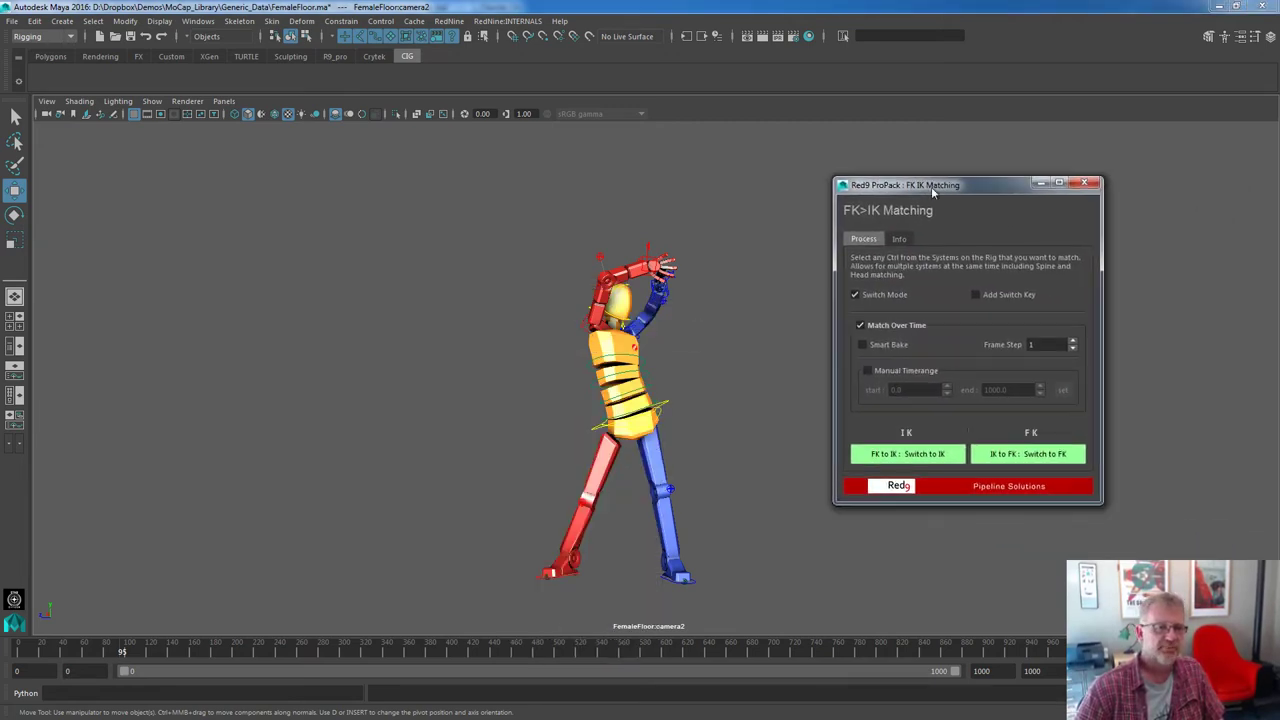
pyautogui.press('space')
pyautogui.moveTo(383, 226); pyautogui.dragTo(512, 226)
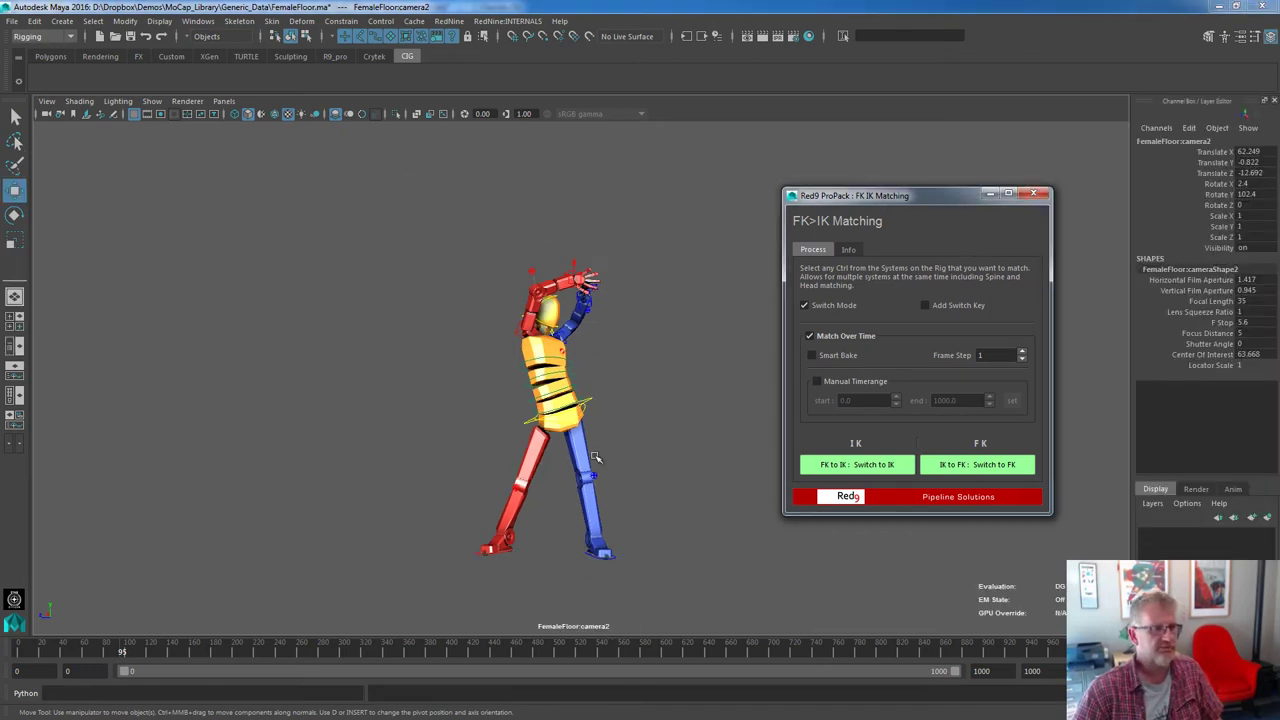
# Delete the animation keys on all channels of RIG1:R_Clavicle_Ctr while at frame 56
pyautogui.click(521, 330)
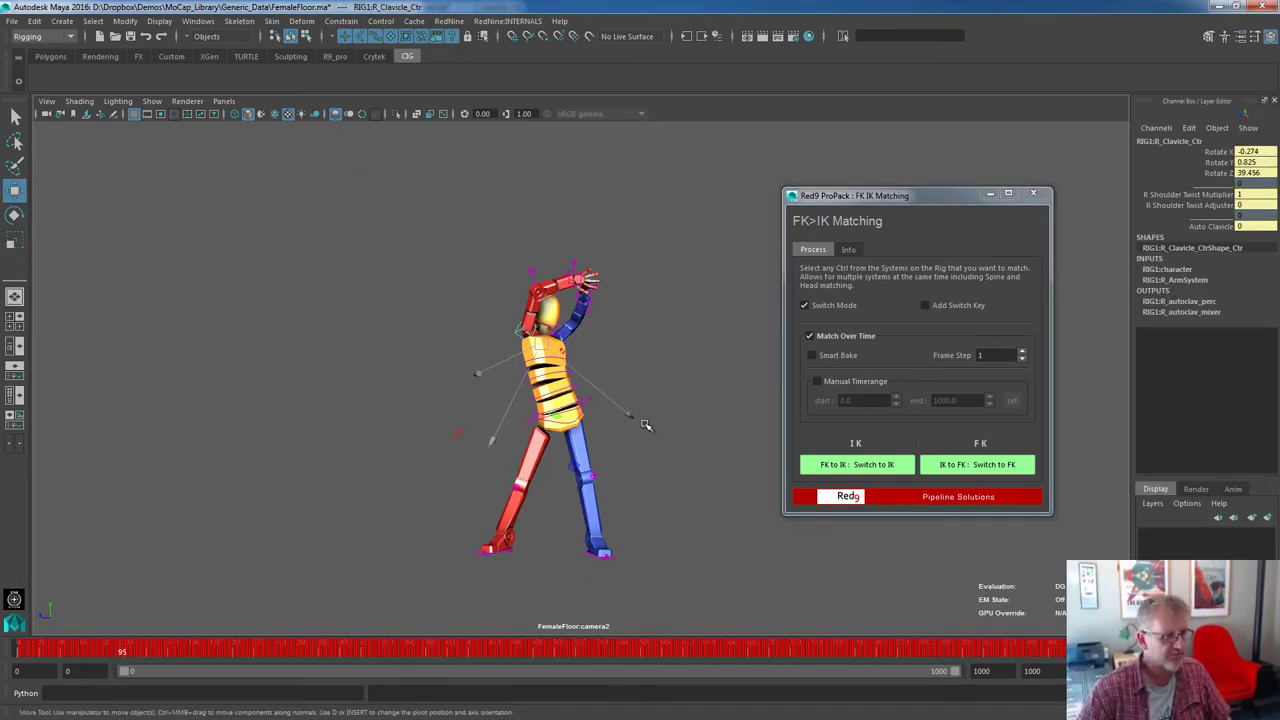
pyautogui.keyDown('alt'); pyautogui.moveTo(411, 418); pyautogui.dragTo(909, 303, button='right'); pyautogui.keyUp('alt')
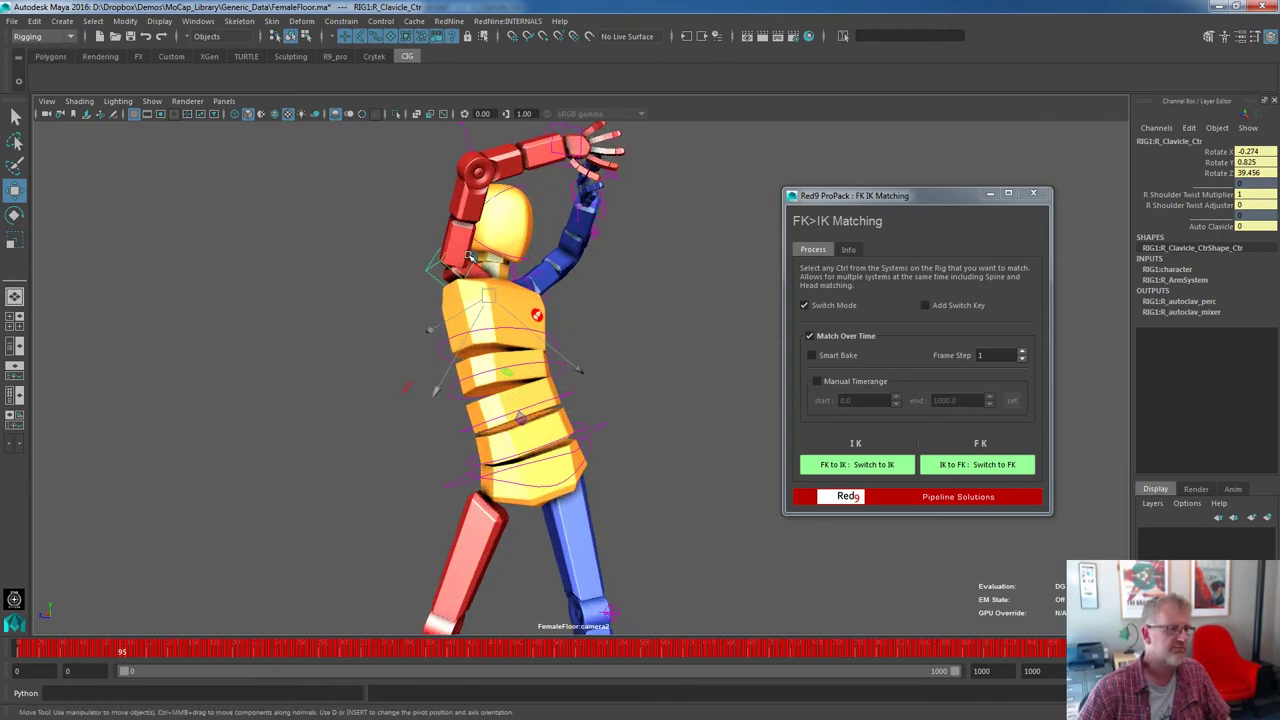
pyautogui.moveTo(91, 650); pyautogui.dragTo(54, 650)
pyautogui.moveTo(900, 198); pyautogui.dragTo(117, 108)
pyautogui.moveTo(52, 651); pyautogui.dragTo(76, 621)
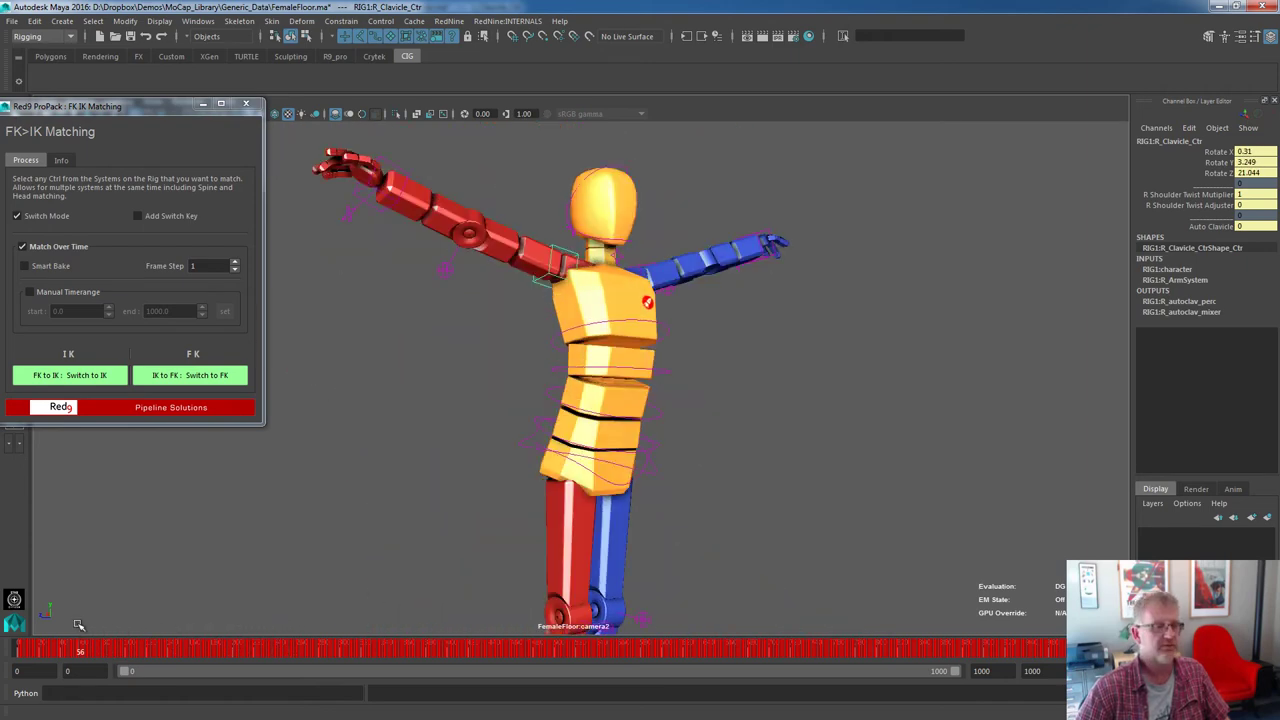
pyautogui.moveTo(1222, 153); pyautogui.dragTo(1222, 226)
pyautogui.rightClick(1222, 228)
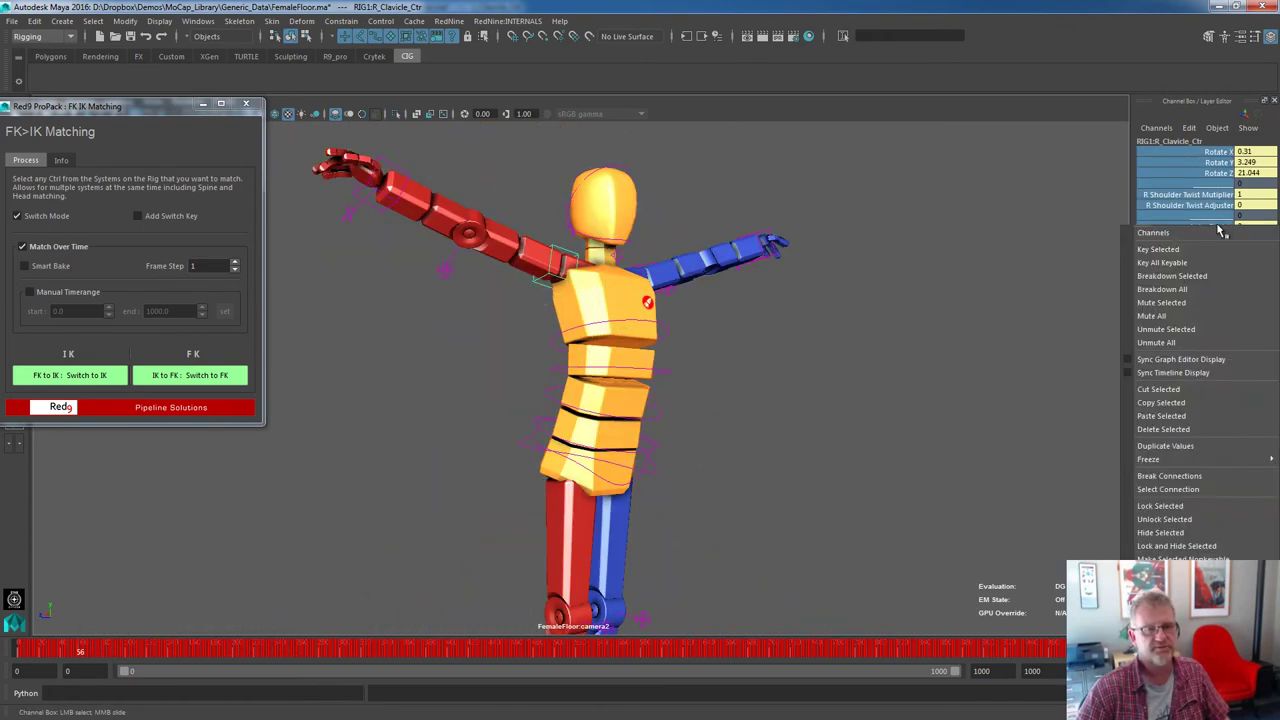
pyautogui.click(1163, 429)
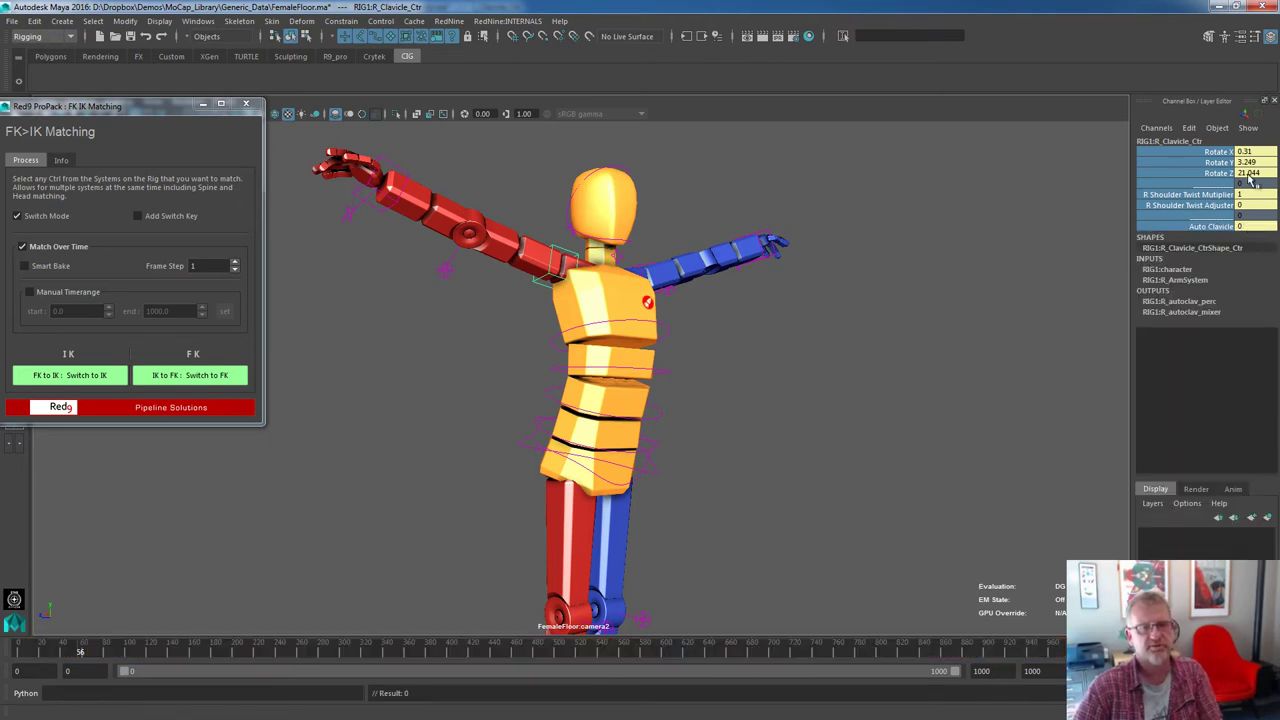
# Set R_Clavicle_Ctr's Rotate X, Y and Z to 0 and its Auto Clavicle to 1
pyautogui.moveTo(1261, 172); pyautogui.dragTo(1264, 183)
pyautogui.write('0')
pyautogui.press('Return')
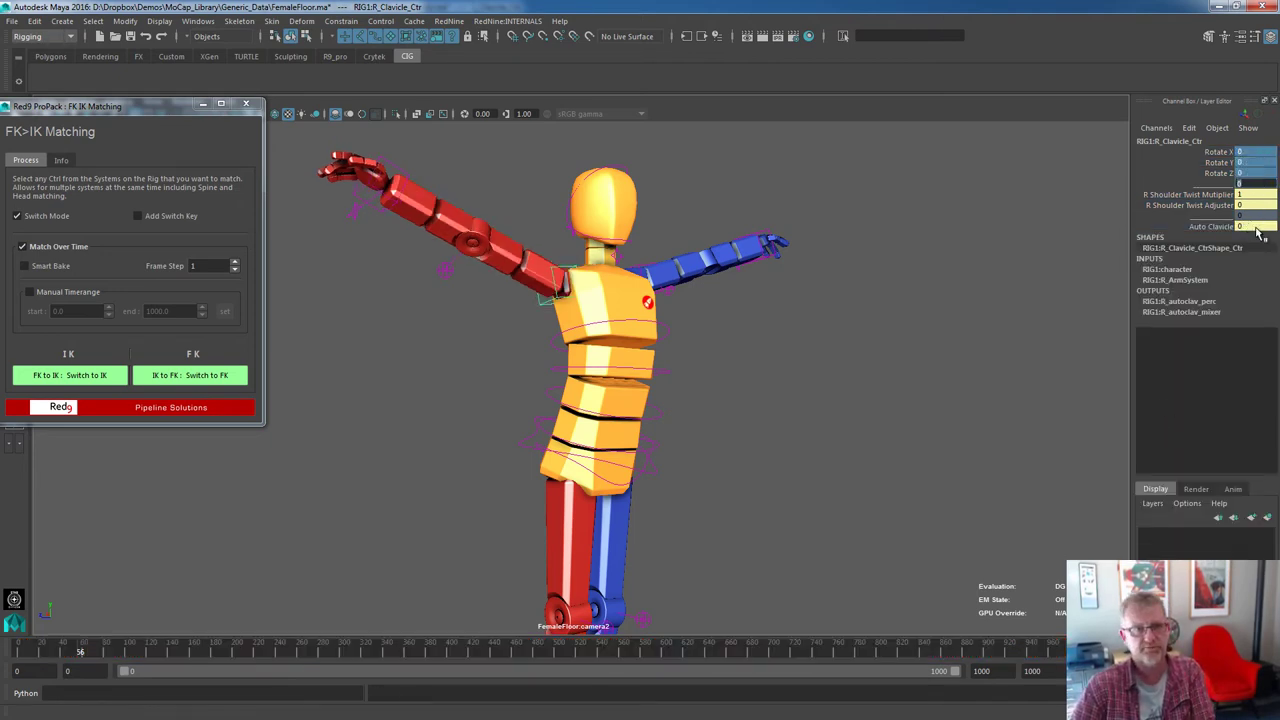
pyautogui.click(1257, 227)
pyautogui.write('1')
pyautogui.press('Return')
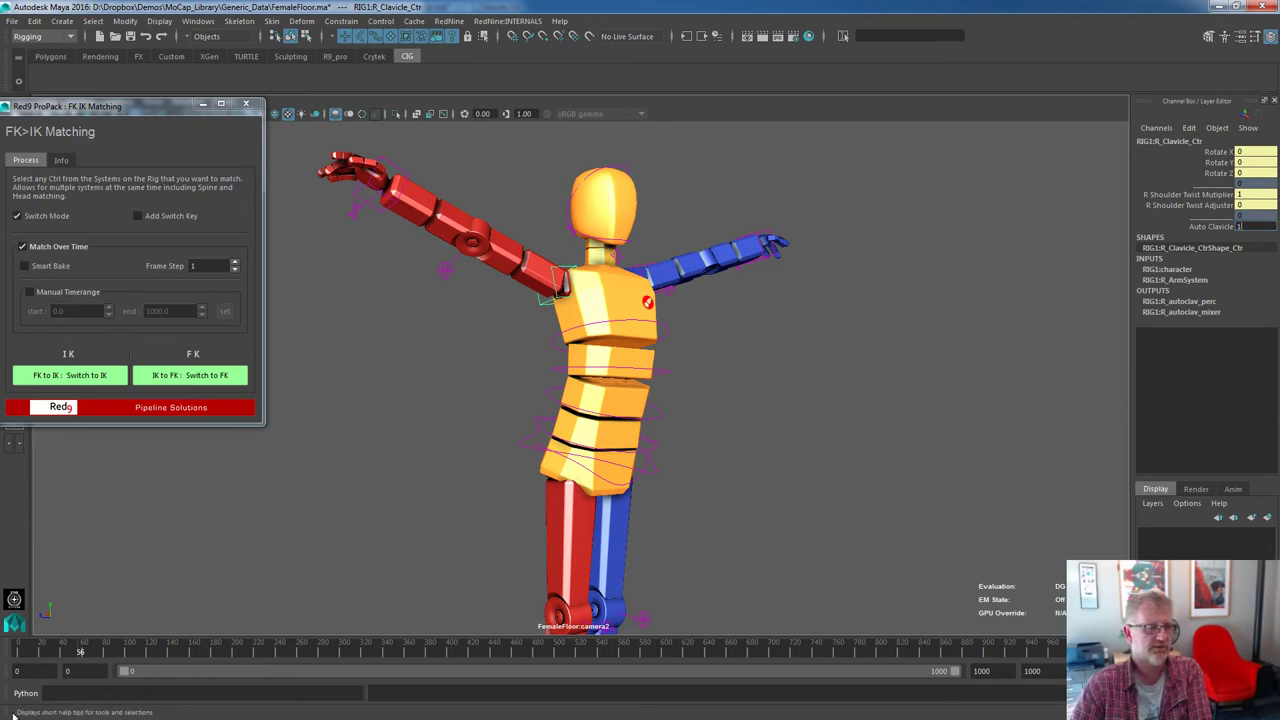
# Scrub the timeline from the start to about frame 104 to check how the auto clavicle follows the right arm
pyautogui.moveTo(30, 660); pyautogui.dragTo(101, 650)
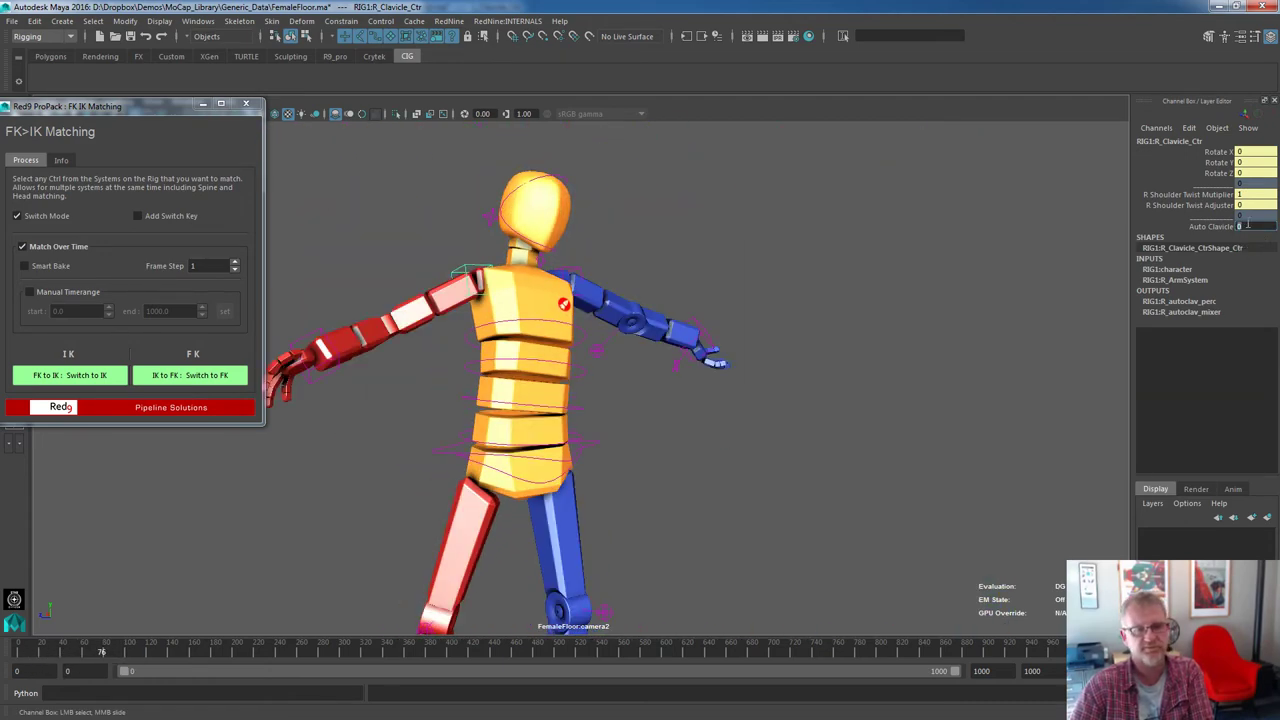
pyautogui.click(18, 652)
pyautogui.moveTo(18, 652); pyautogui.dragTo(127, 650)
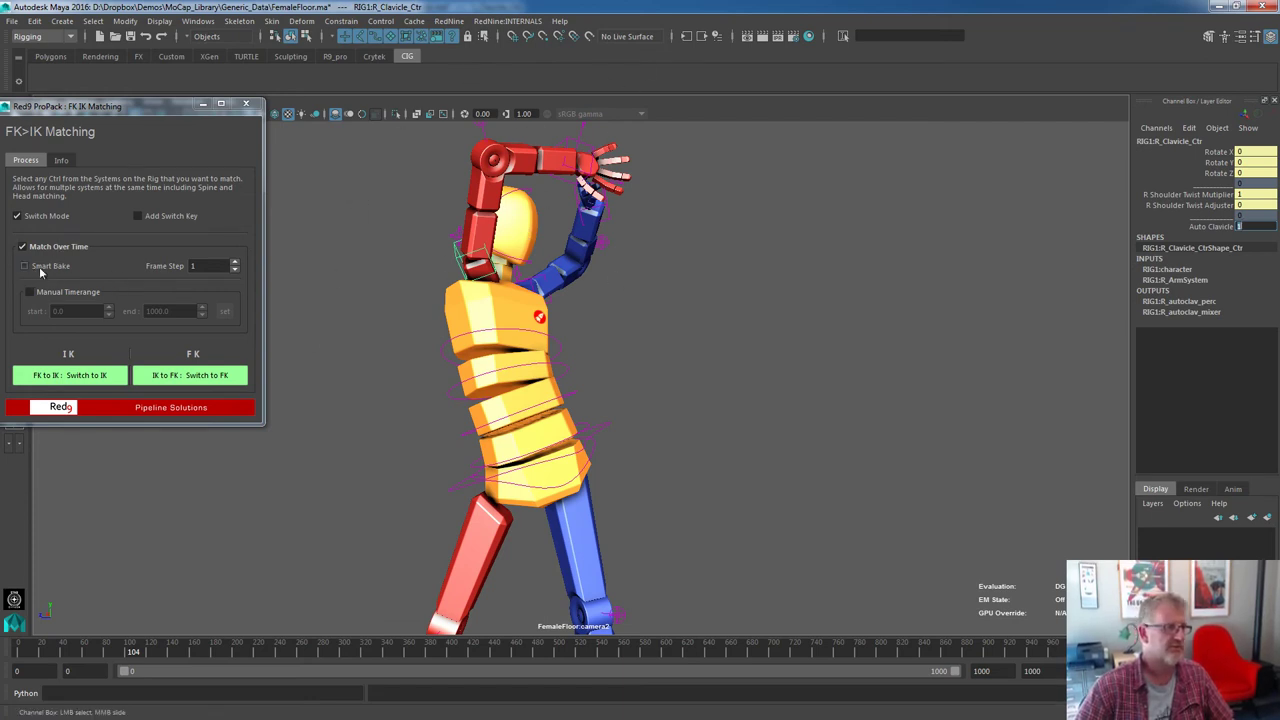
# Highlight frames 44 to 256 on the timeline as the range for matching over time, leaving Smart Bake off
pyautogui.click(24, 266)
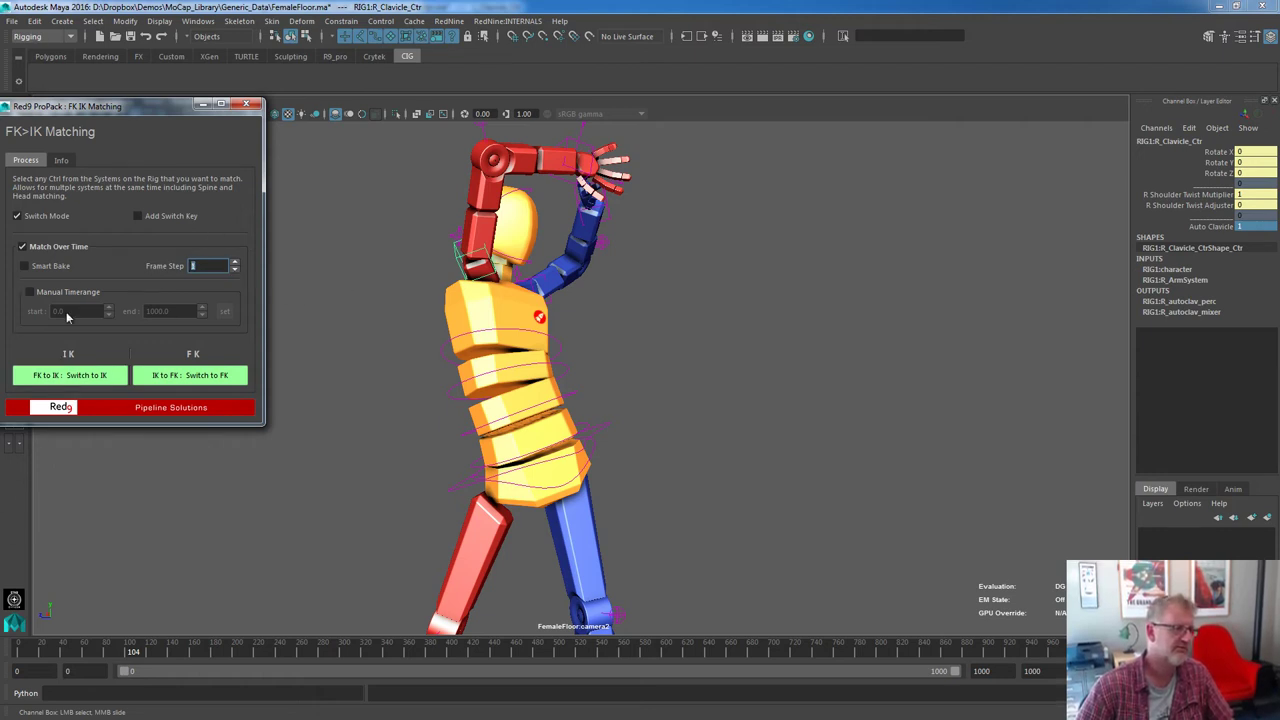
pyautogui.click(95, 653)
pyautogui.moveTo(78, 658); pyautogui.dragTo(297, 654)
pyautogui.click(64, 652)
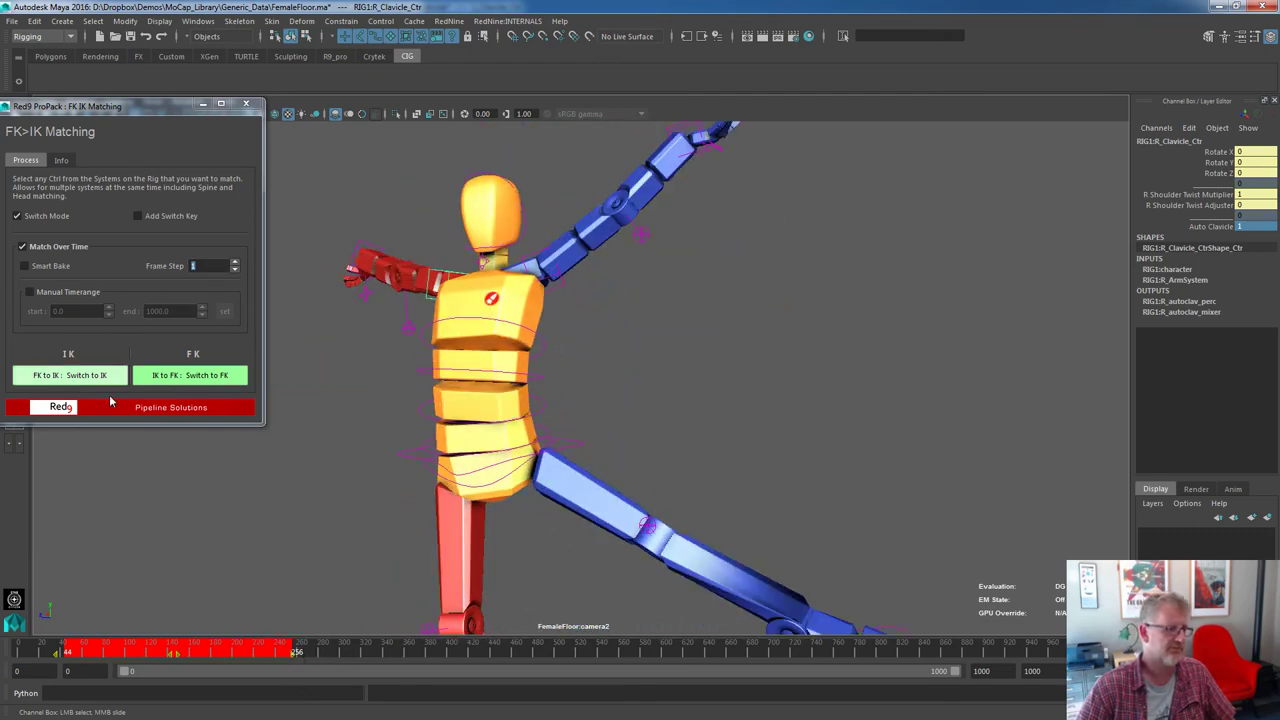
# Try filling the Manual Timerange with 44 to 256 from the highlighted frames, and switch Manual Timerange off again
pyautogui.click(68, 293)
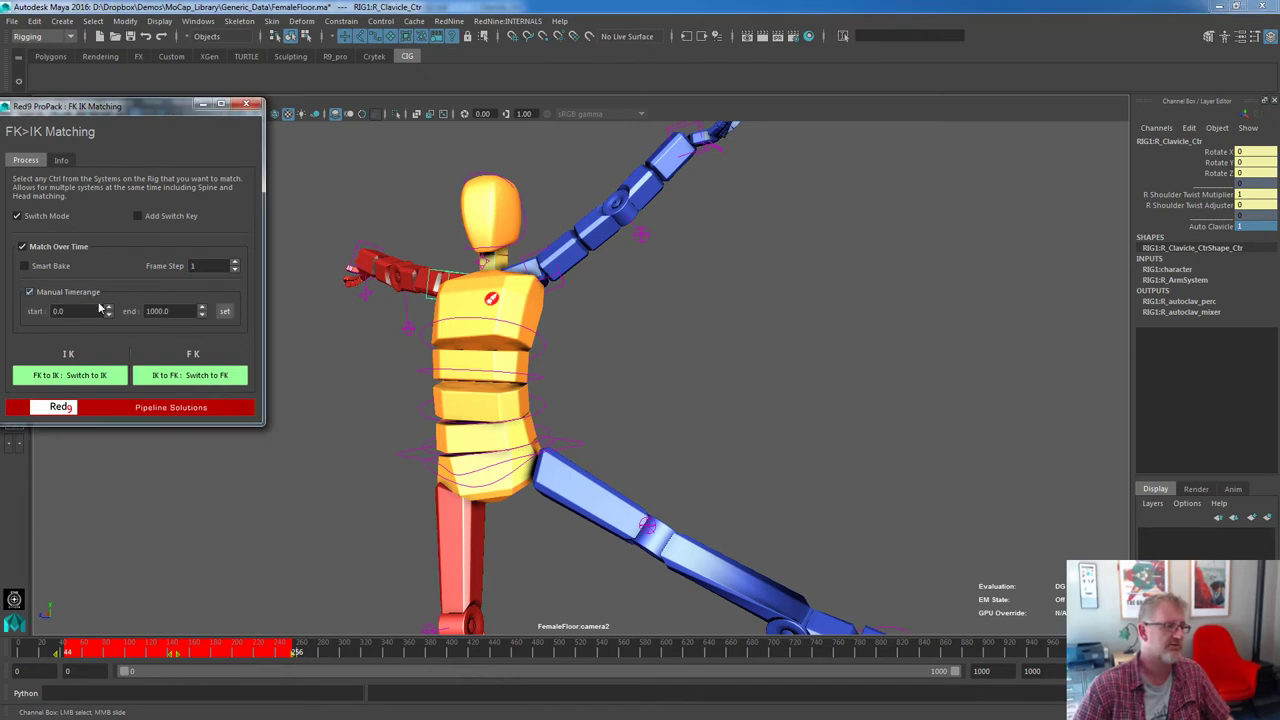
pyautogui.click(224, 313)
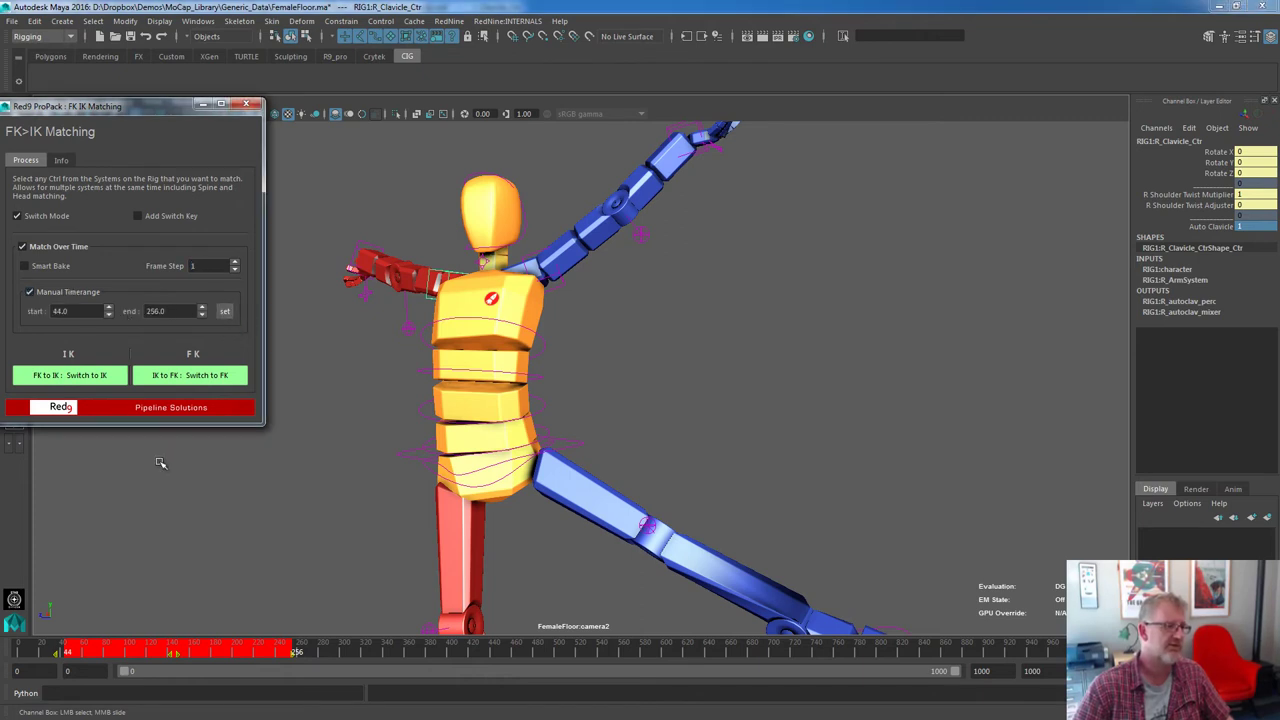
pyautogui.click(33, 293)
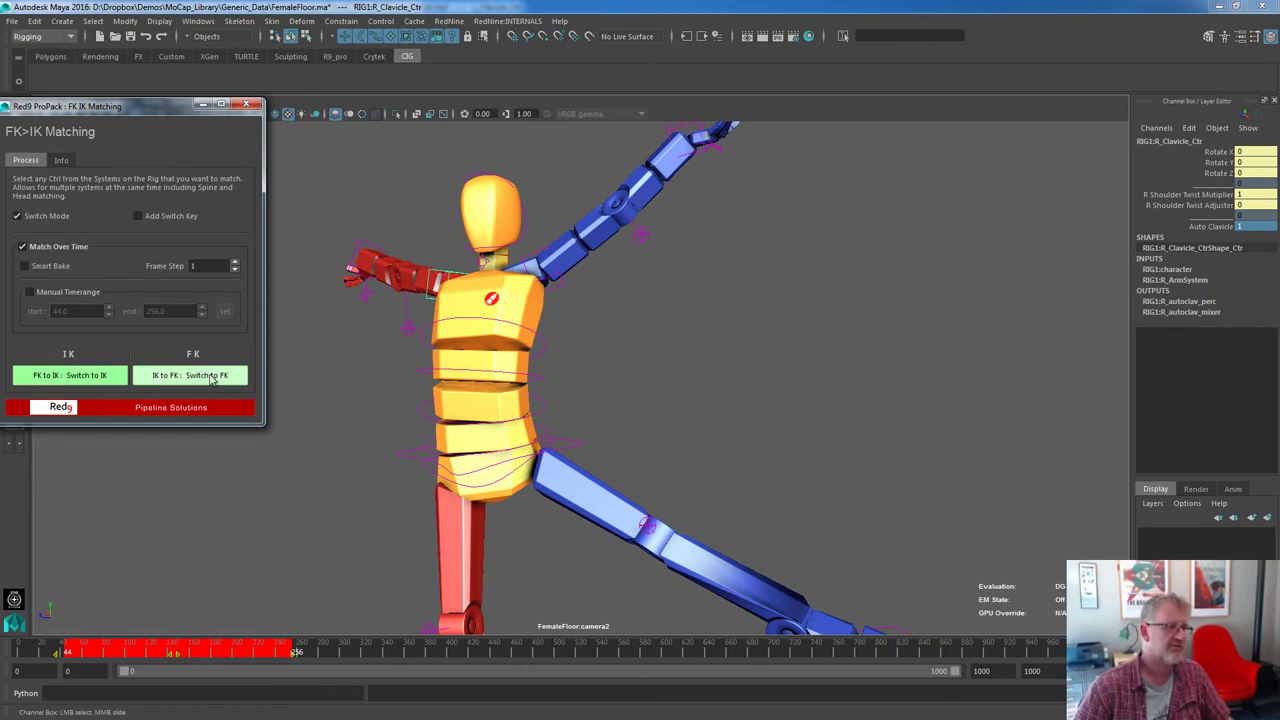
# Enable Add Switch Key and match the right arm from IK to FK over the highlighted frames 44 to 256
pyautogui.click(159, 216)
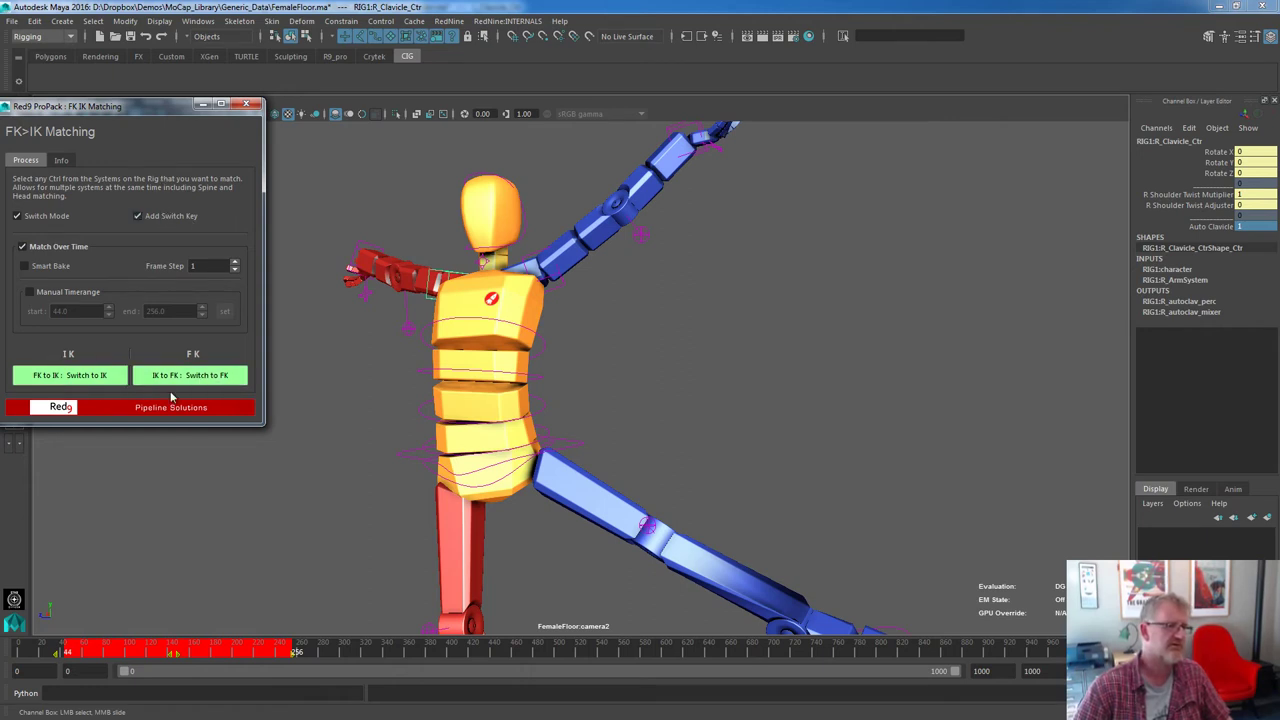
pyautogui.click(213, 379)
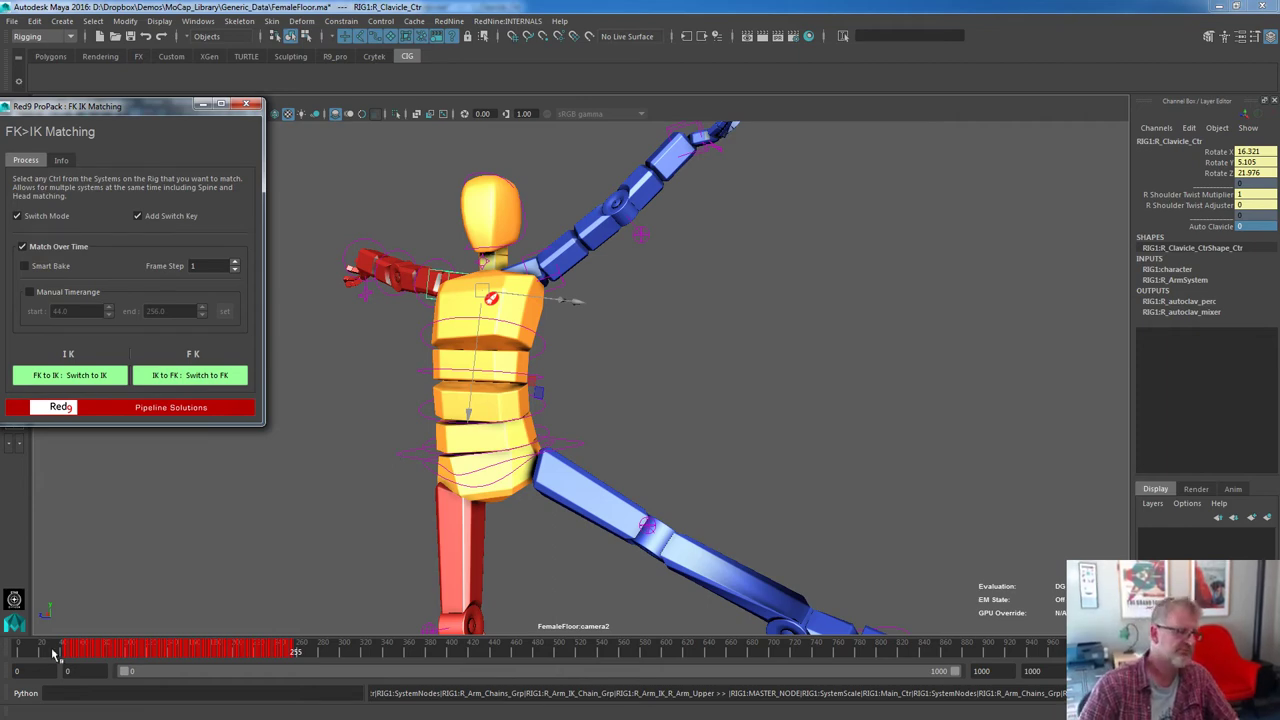
# Scrub through the baked range and select R_Arm_FK_R_Arm_Upper to check the matched right arm, ending at frame 128
pyautogui.moveTo(62, 651); pyautogui.dragTo(271, 660)
pyautogui.moveTo(384, 332); pyautogui.dragTo(426, 344)
pyautogui.moveTo(131, 651); pyautogui.dragTo(157, 623)
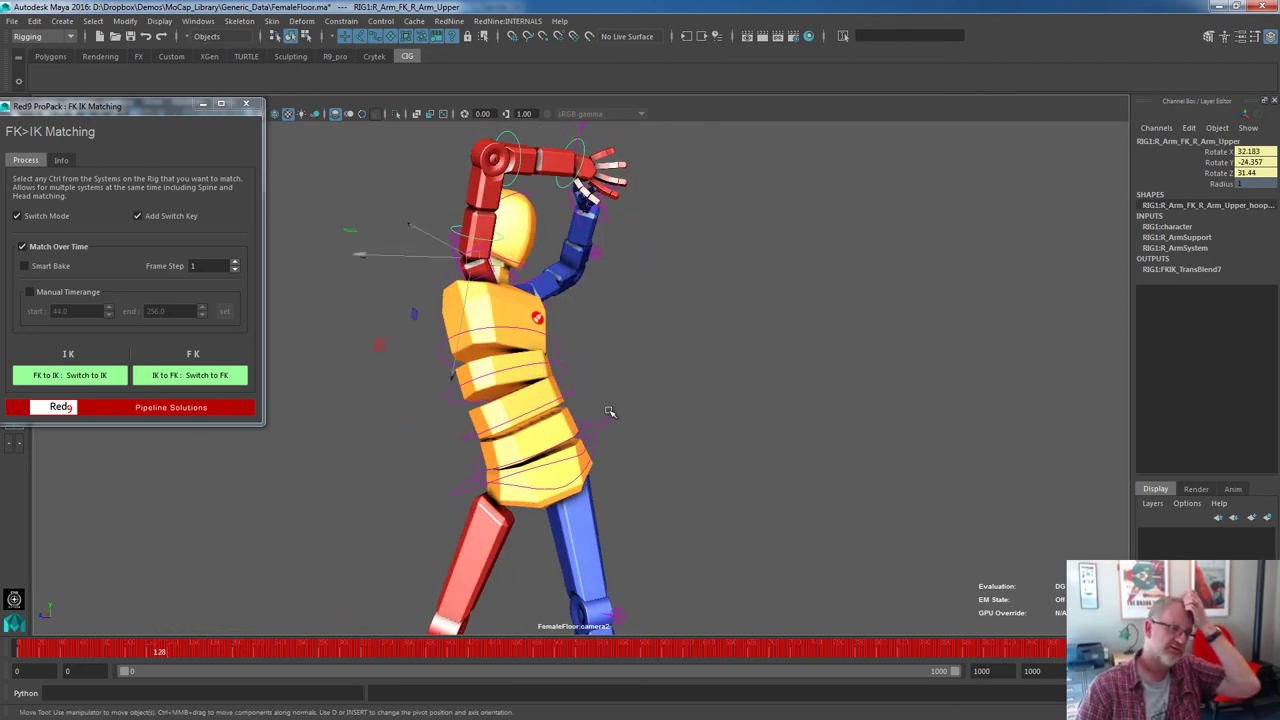
# Select RIG1:COG_Ctr and blend its Ik Fk Blender at frame 501 to compare the spine's IK and FK poses
pyautogui.click(611, 424)
pyautogui.click(184, 652)
pyautogui.moveTo(185, 652); pyautogui.dragTo(560, 649)
pyautogui.keyDown('alt'); pyautogui.moveTo(668, 223); pyautogui.dragTo(621, 451, button='middle'); pyautogui.keyUp('alt')
pyautogui.scroll(2, 601, 421)
pyautogui.click(1206, 216)
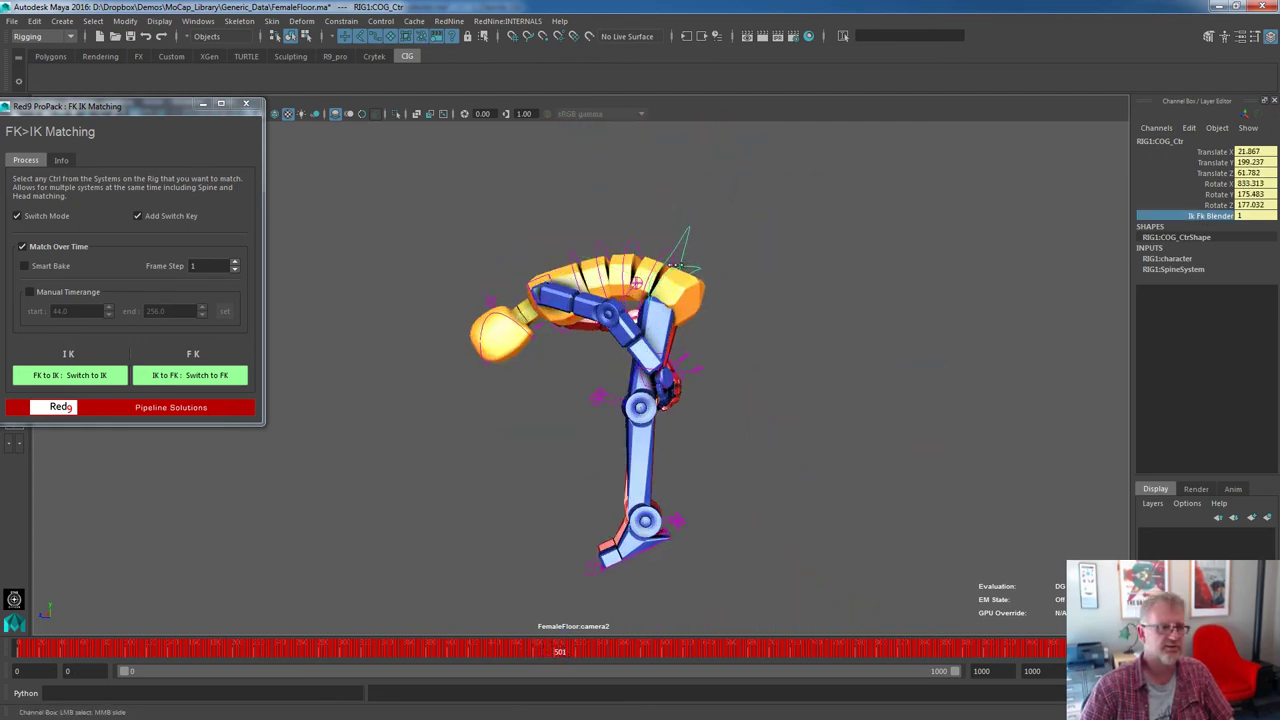
pyautogui.moveTo(675, 265); pyautogui.dragTo(766, 251, button='middle')
# Check the bent spine at frame 519 and compare COG_Ctr's IK and FK poses again at frame 218
pyautogui.scroll(2, 677, 517)
pyautogui.moveTo(560, 655)
pyautogui.mouseDown()
pyautogui.moveTo(591, 657)
pyautogui.moveTo(579, 655)
pyautogui.mouseUp()
pyautogui.keyDown('alt'); pyautogui.moveTo(685, 486); pyautogui.dragTo(728, 232, button='middle'); pyautogui.keyUp('alt')
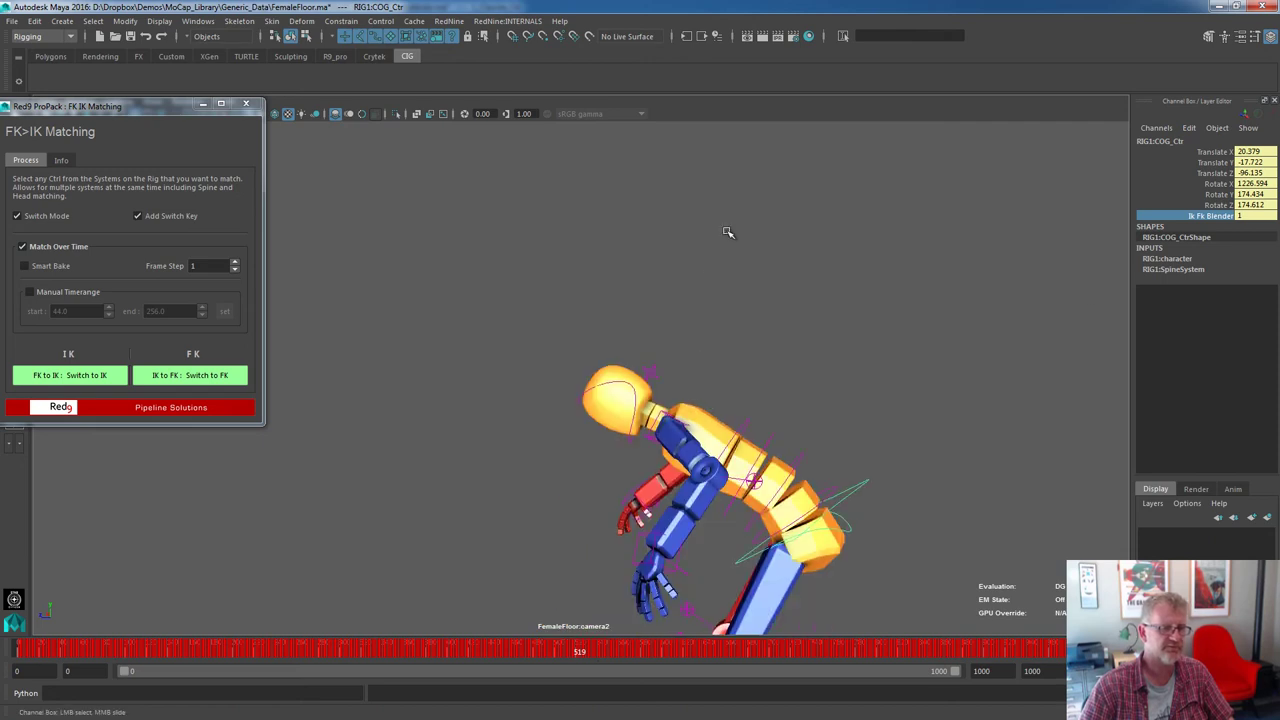
pyautogui.click(255, 655)
pyautogui.moveTo(1066, 275); pyautogui.dragTo(830, 308, button='middle')
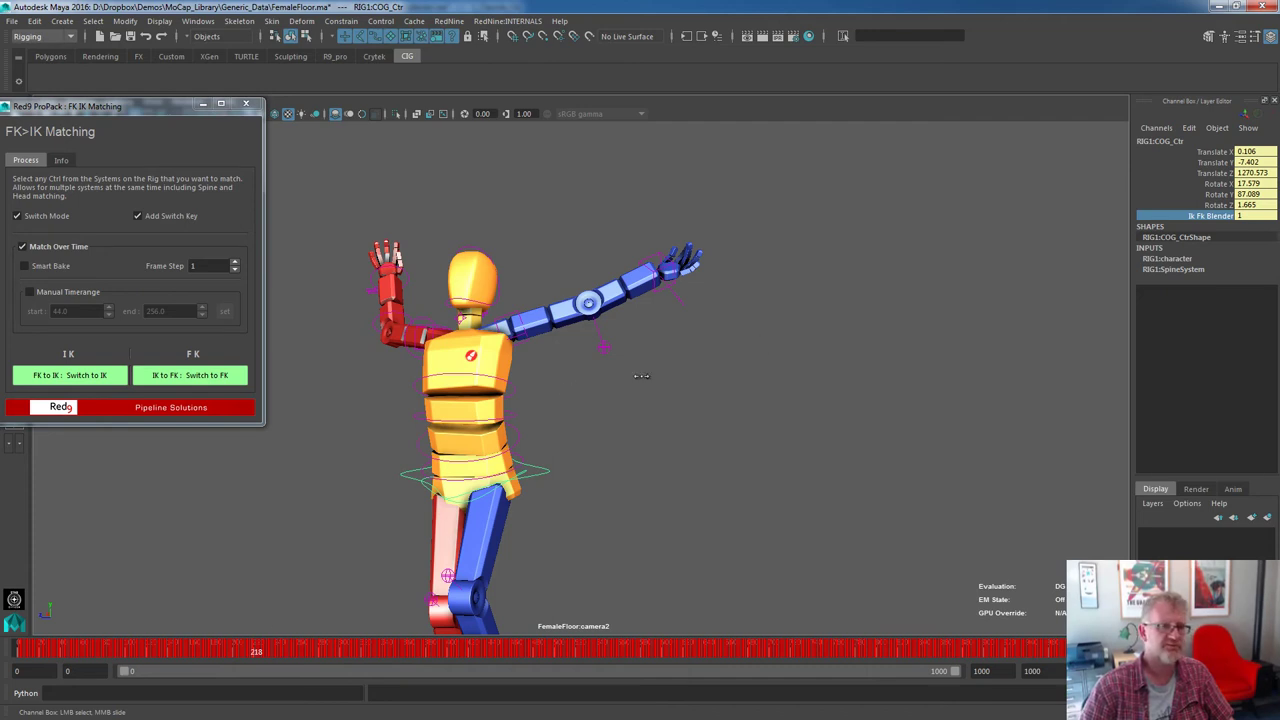
pyautogui.moveTo(755, 363); pyautogui.dragTo(851, 369, button='middle')
# Inspect the torso closely at frame 218 while blending COG_Ctr's Ik Fk Blender, ending at 0
pyautogui.keyDown('alt'); pyautogui.moveTo(380, 371); pyautogui.dragTo(547, 369, button='right'); pyautogui.keyUp('alt')
pyautogui.keyDown('alt'); pyautogui.moveTo(547, 369); pyautogui.dragTo(943, 400, button='middle'); pyautogui.keyUp('alt')
pyautogui.keyDown('alt'); pyautogui.moveTo(517, 500); pyautogui.dragTo(837, 460, button='right'); pyautogui.keyUp('alt')
pyautogui.keyDown('alt'); pyautogui.moveTo(837, 460); pyautogui.dragTo(590, 441, button='middle'); pyautogui.keyUp('alt')
pyautogui.keyDown('alt'); pyautogui.moveTo(755, 457); pyautogui.dragTo(695, 470, button='right'); pyautogui.keyUp('alt')
pyautogui.keyDown('alt'); pyautogui.moveTo(982, 448); pyautogui.dragTo(971, 451, button='right'); pyautogui.keyUp('alt')
pyautogui.moveTo(971, 451); pyautogui.dragTo(960, 375, button='middle')
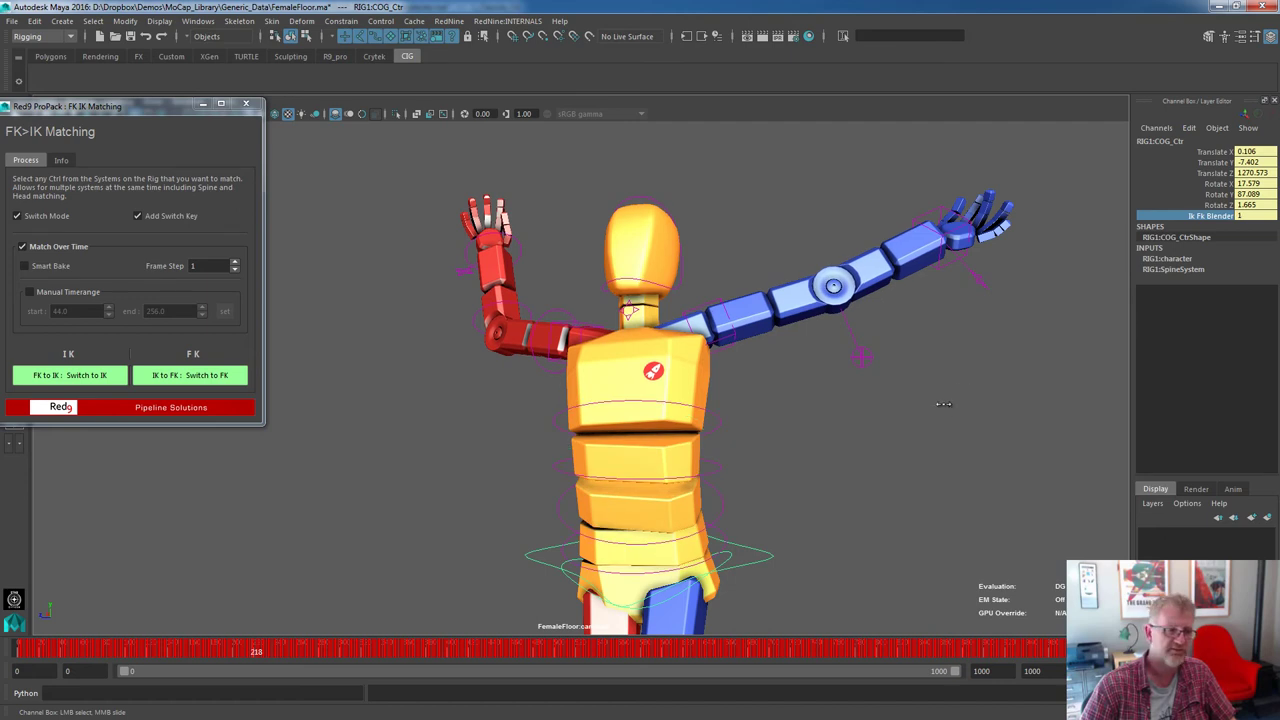
pyautogui.moveTo(943, 404); pyautogui.dragTo(748, 414, button='middle')
pyautogui.scroll(4, 746, 416)
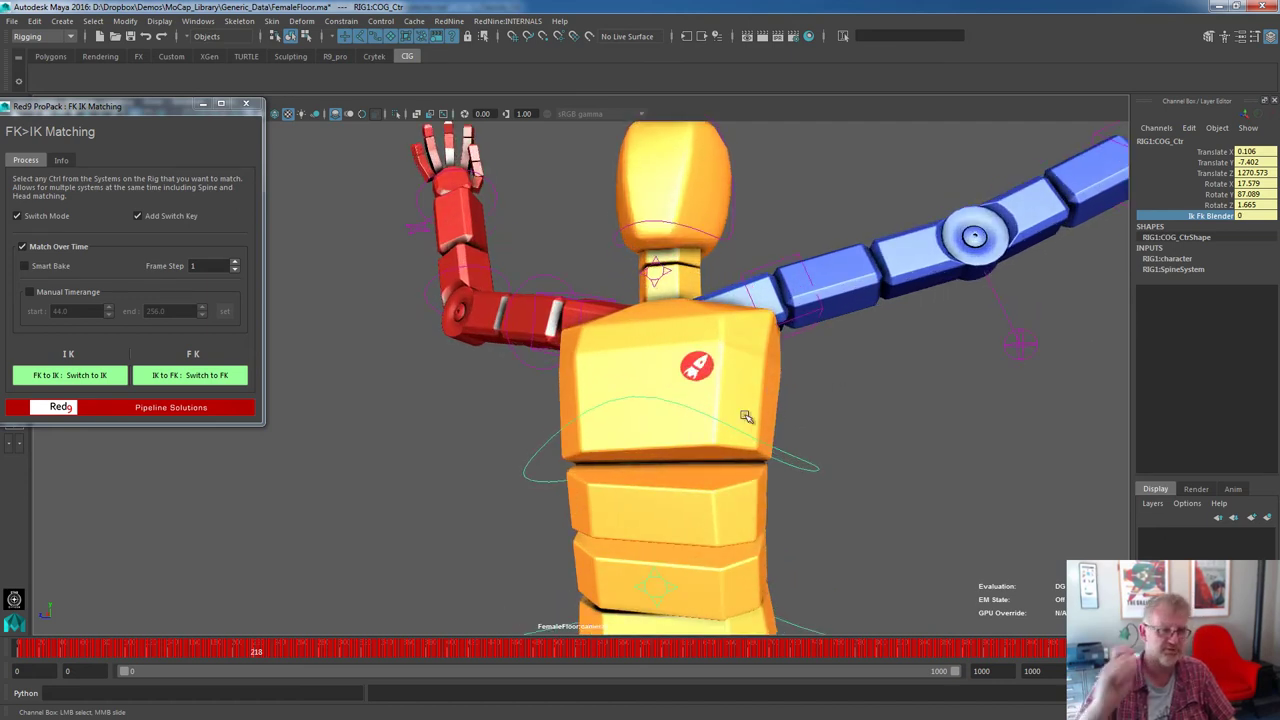
# Turn off Match Over Time, move to frame 245 and select RIG1:COG_Ctr
pyautogui.scroll(-3, 745, 416)
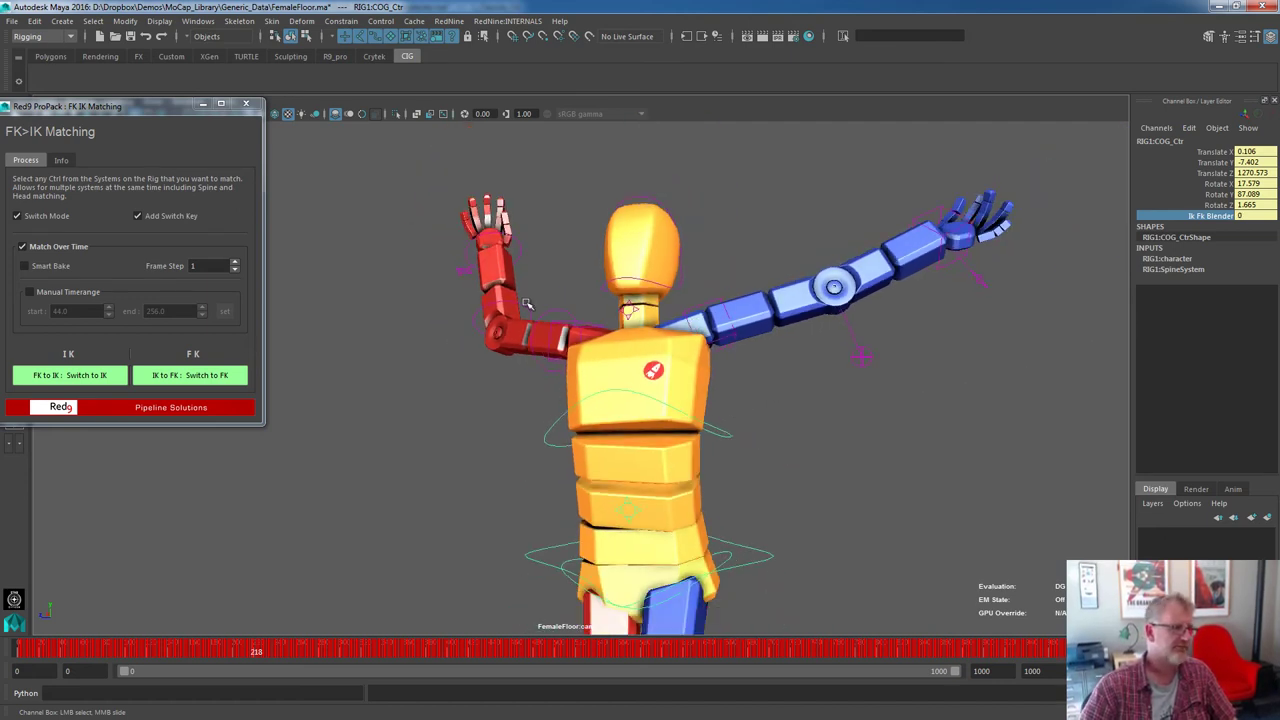
pyautogui.click(44, 247)
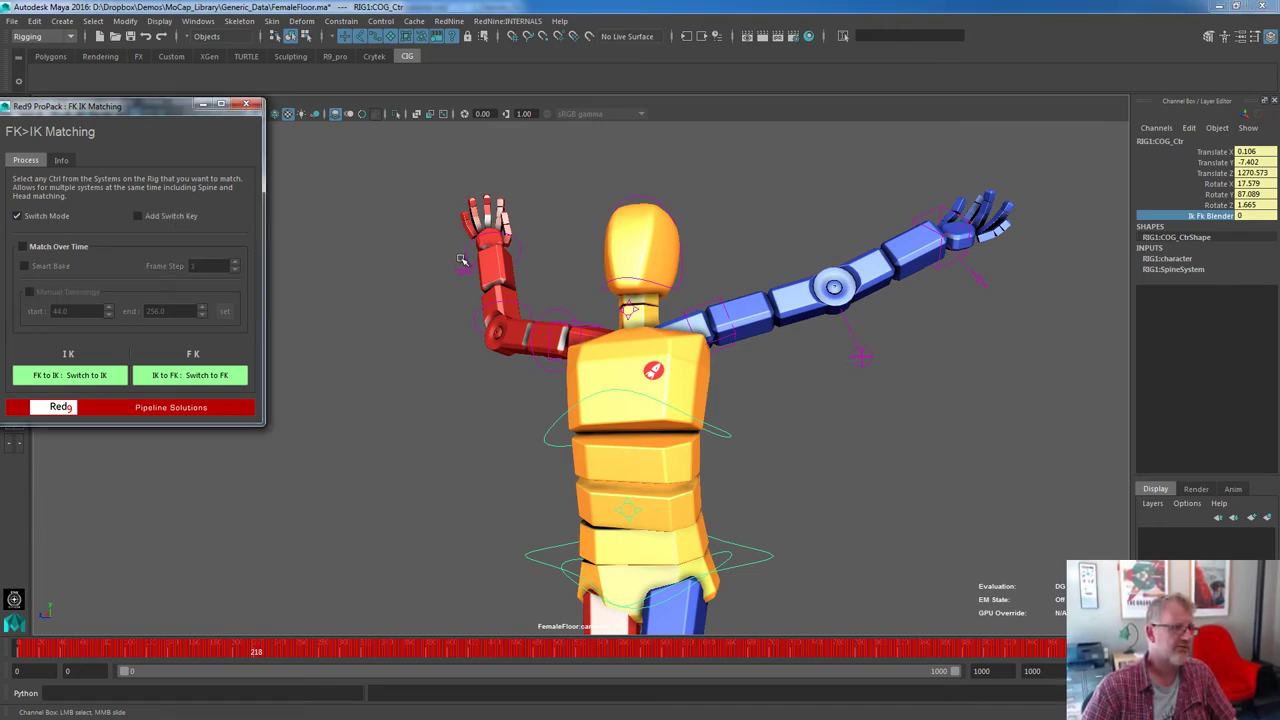
pyautogui.moveTo(243, 652); pyautogui.dragTo(280, 652)
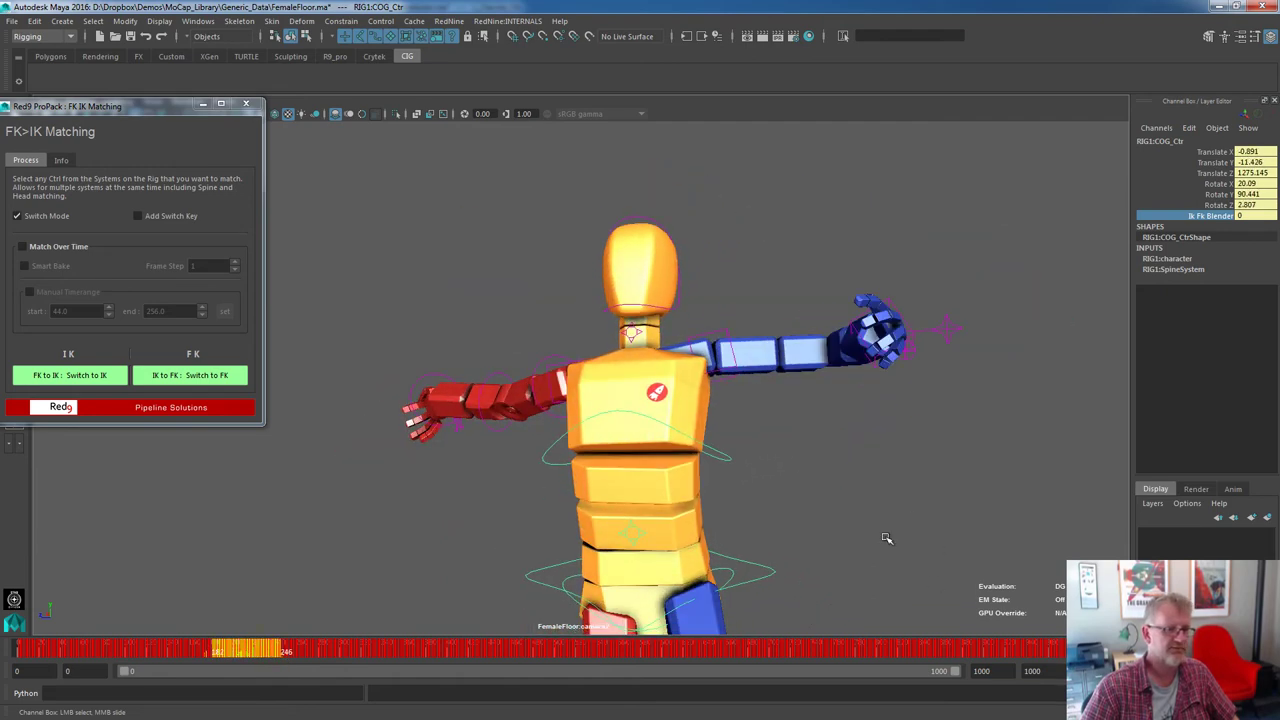
pyautogui.click(768, 555)
pyautogui.click(758, 576)
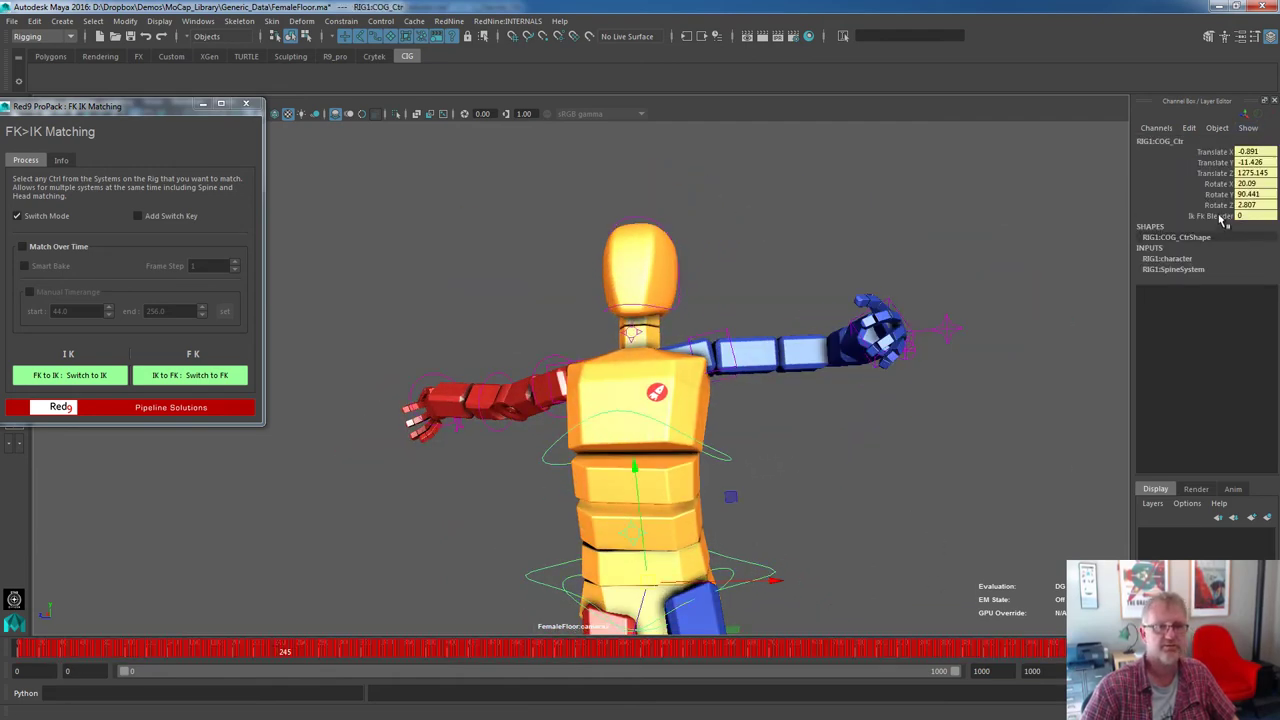
# Delete the animation on COG_Ctr's Ik Fk Blender and set its value to 1
pyautogui.click(1222, 216)
pyautogui.rightClick(1218, 218)
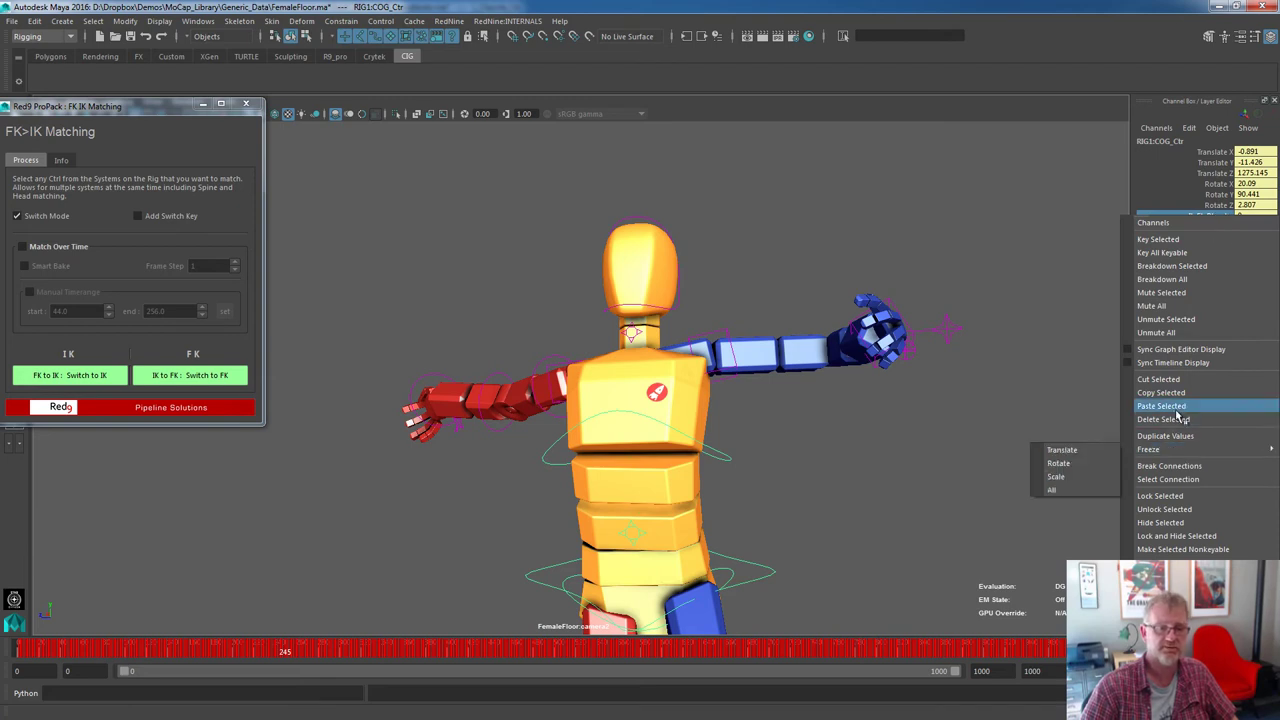
pyautogui.click(1175, 421)
pyautogui.click(1253, 216)
pyautogui.click(1257, 221)
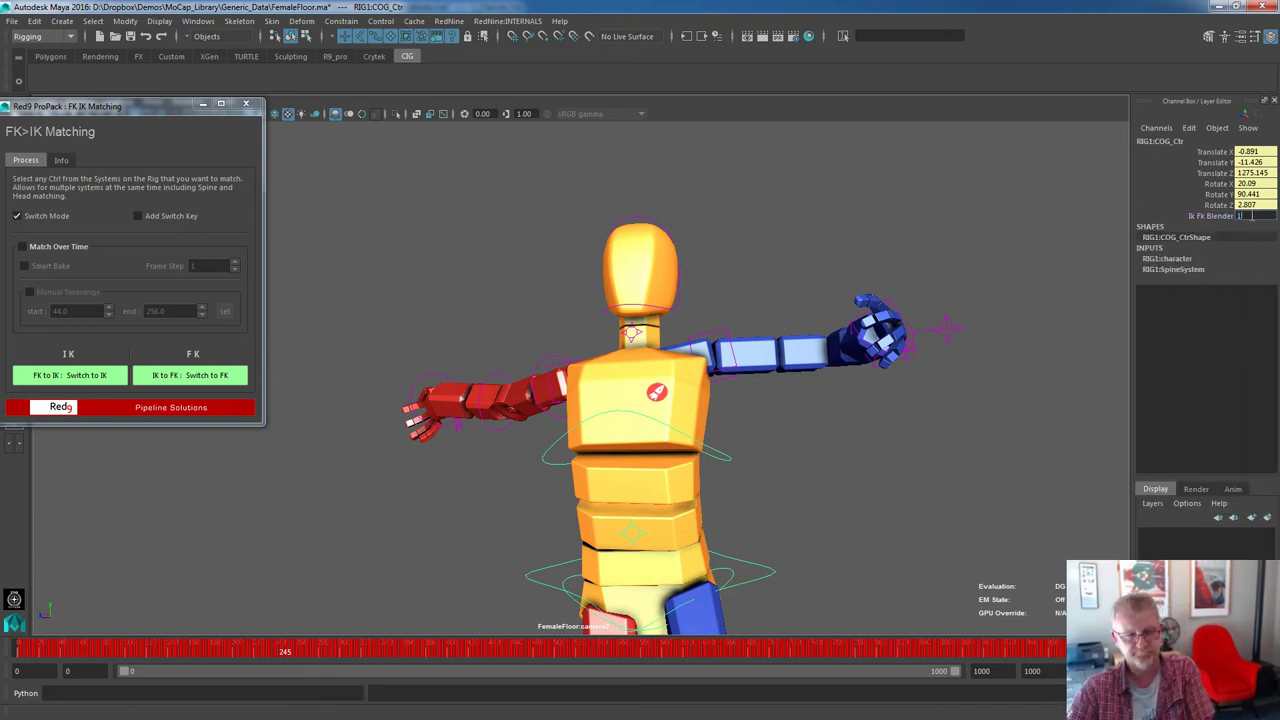
pyautogui.write('1')
pyautogui.press('Return')
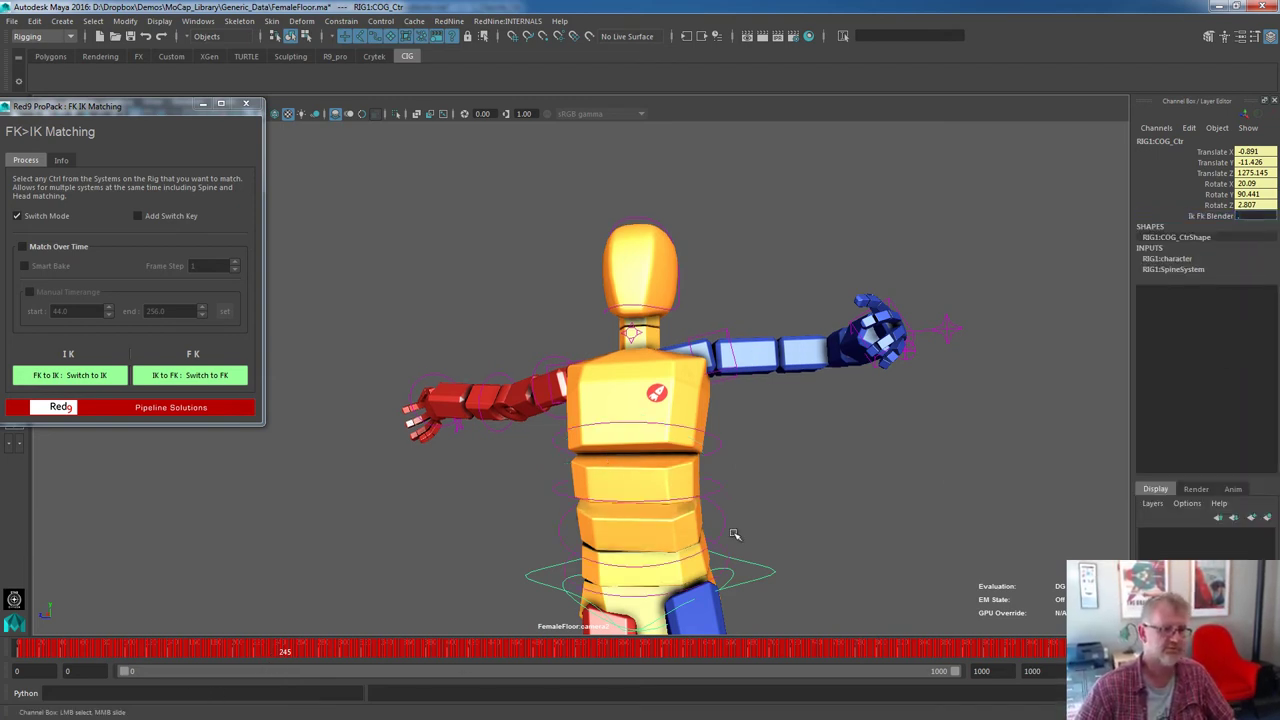
# Select COG_Ctr at frame 253 and blend its Ik Fk Blender to compare the spine's IK and FK poses
pyautogui.moveTo(753, 598); pyautogui.dragTo(770, 604)
pyautogui.press('w')
pyautogui.moveTo(310, 668)
pyautogui.mouseDown()
pyautogui.moveTo(274, 657)
pyautogui.moveTo(293, 655)
pyautogui.mouseUp()
pyautogui.click(1218, 216)
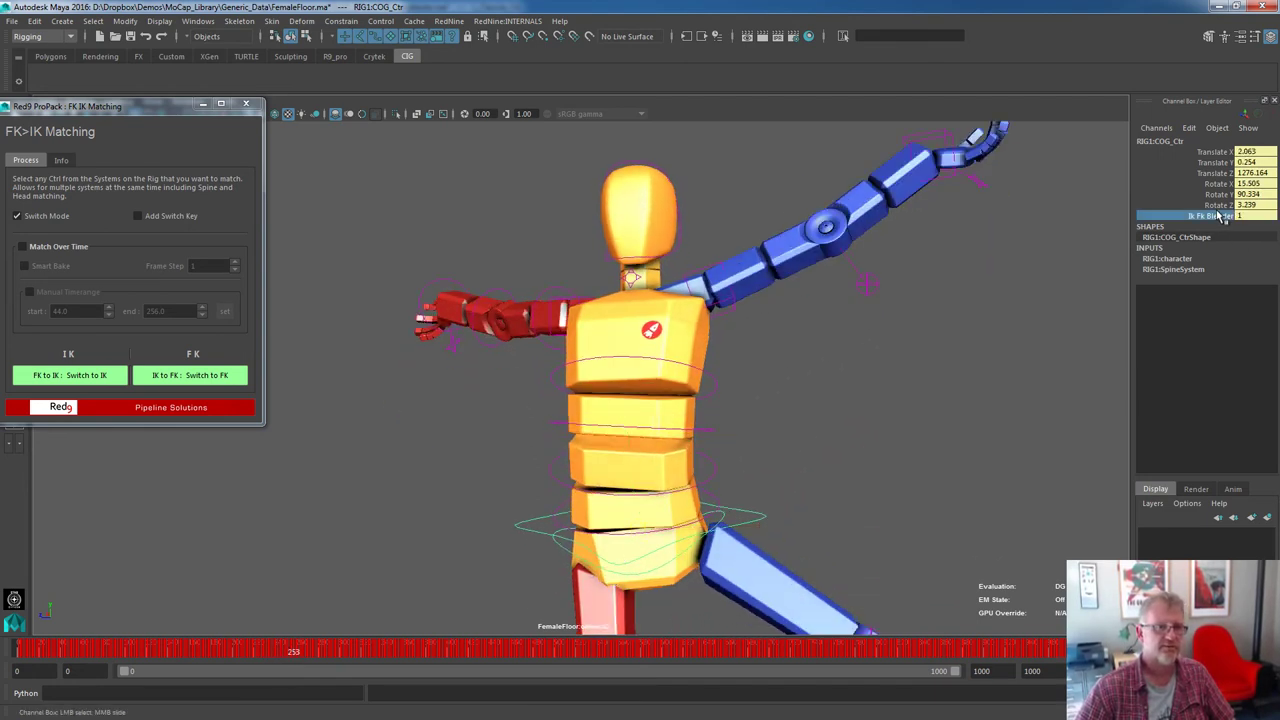
pyautogui.moveTo(606, 381); pyautogui.dragTo(790, 372, button='middle')
pyautogui.moveTo(296, 365); pyautogui.dragTo(910, 370, button='middle')
# Match the FK spine to IK over frames 213 to 330 with Match Over Time on, using the Spine_FK_Spine_02 control
pyautogui.moveTo(292, 652)
pyautogui.mouseDown()
pyautogui.moveTo(277, 655)
pyautogui.moveTo(288, 652)
pyautogui.mouseUp()
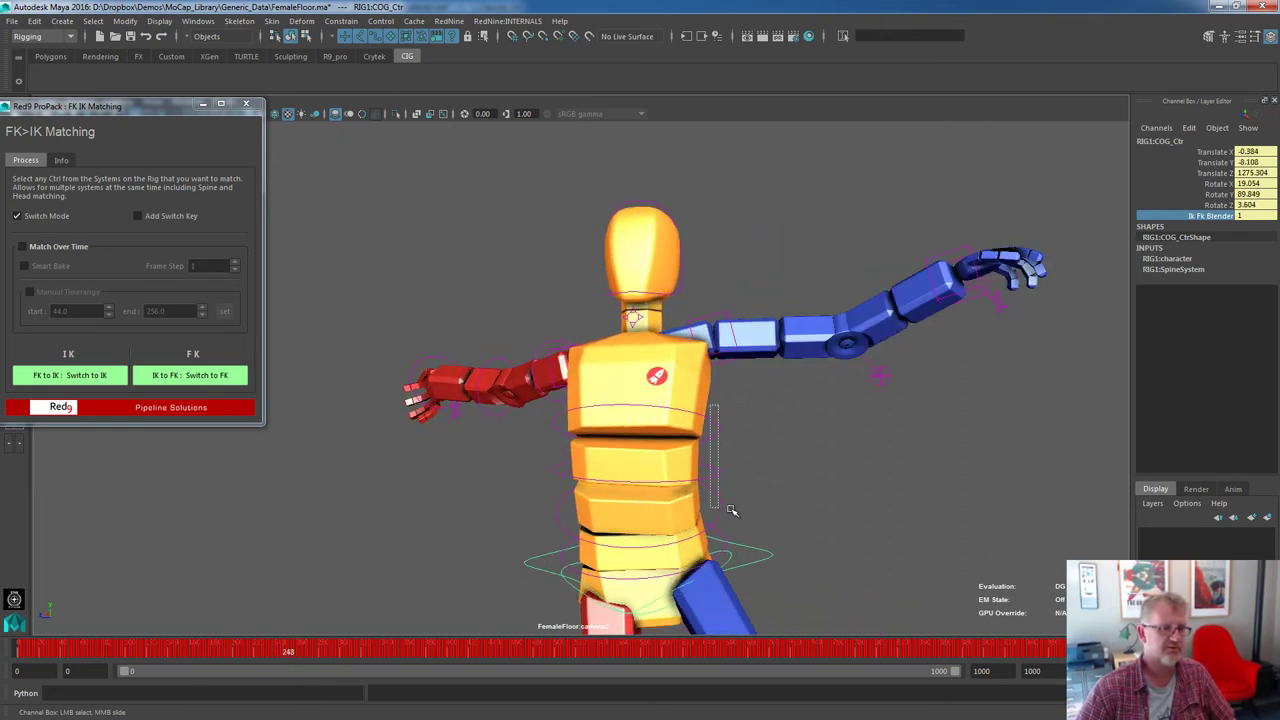
pyautogui.moveTo(709, 510); pyautogui.dragTo(709, 510)
pyautogui.moveTo(283, 655); pyautogui.dragTo(374, 653)
pyautogui.click(45, 247)
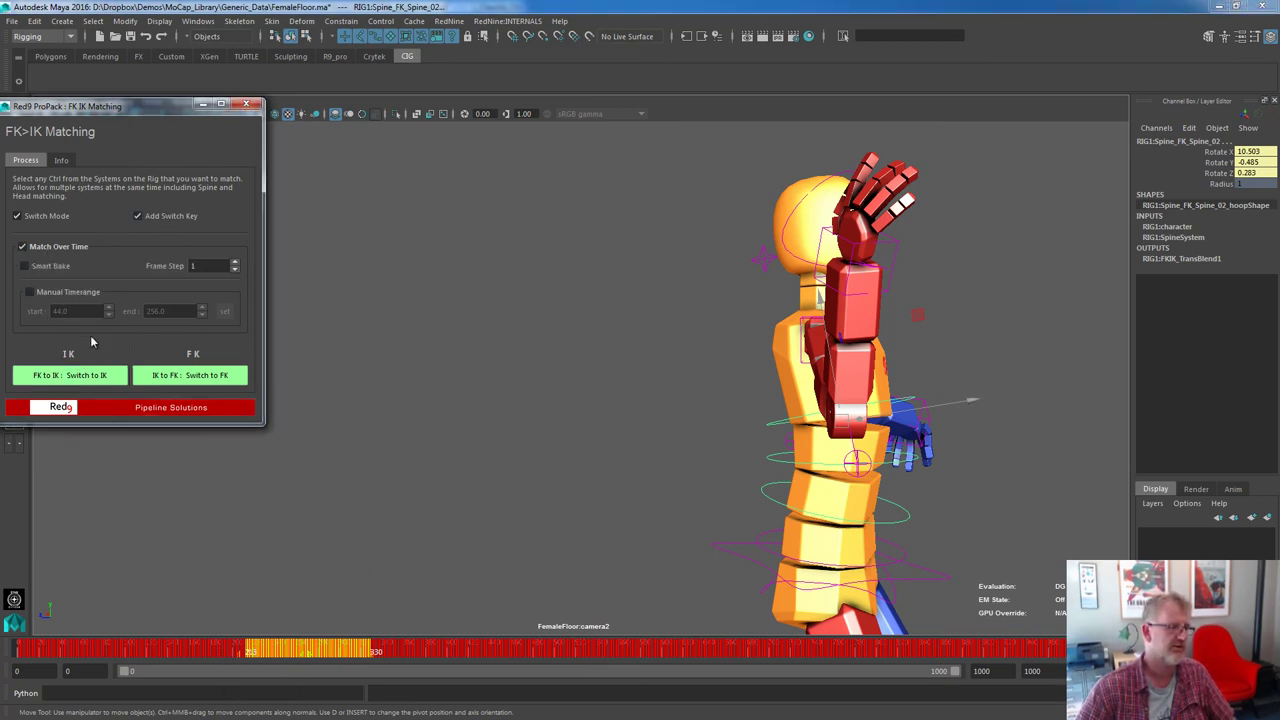
pyautogui.click(87, 375)
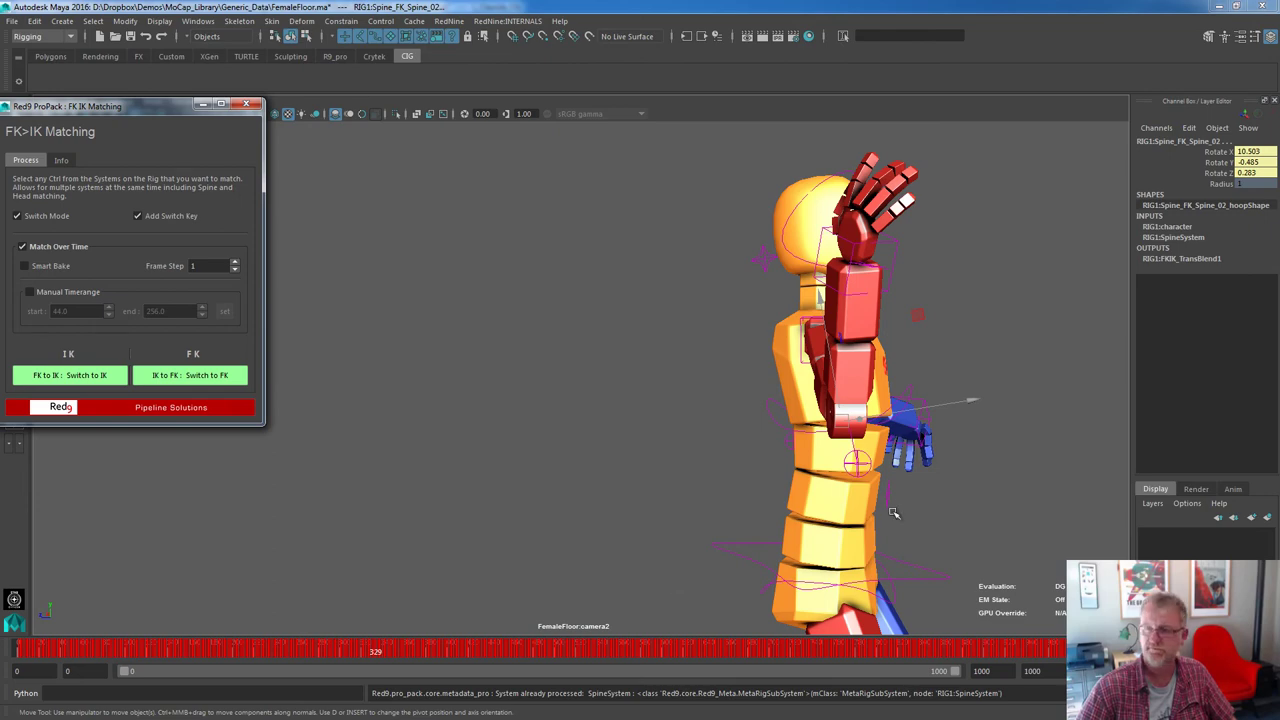
# Check the matched spine at frame 217 using COG_Ctr's Ik Fk Blender channel
pyautogui.moveTo(278, 652)
pyautogui.mouseDown()
pyautogui.moveTo(244, 651)
pyautogui.moveTo(255, 651)
pyautogui.mouseUp()
pyautogui.click(757, 544)
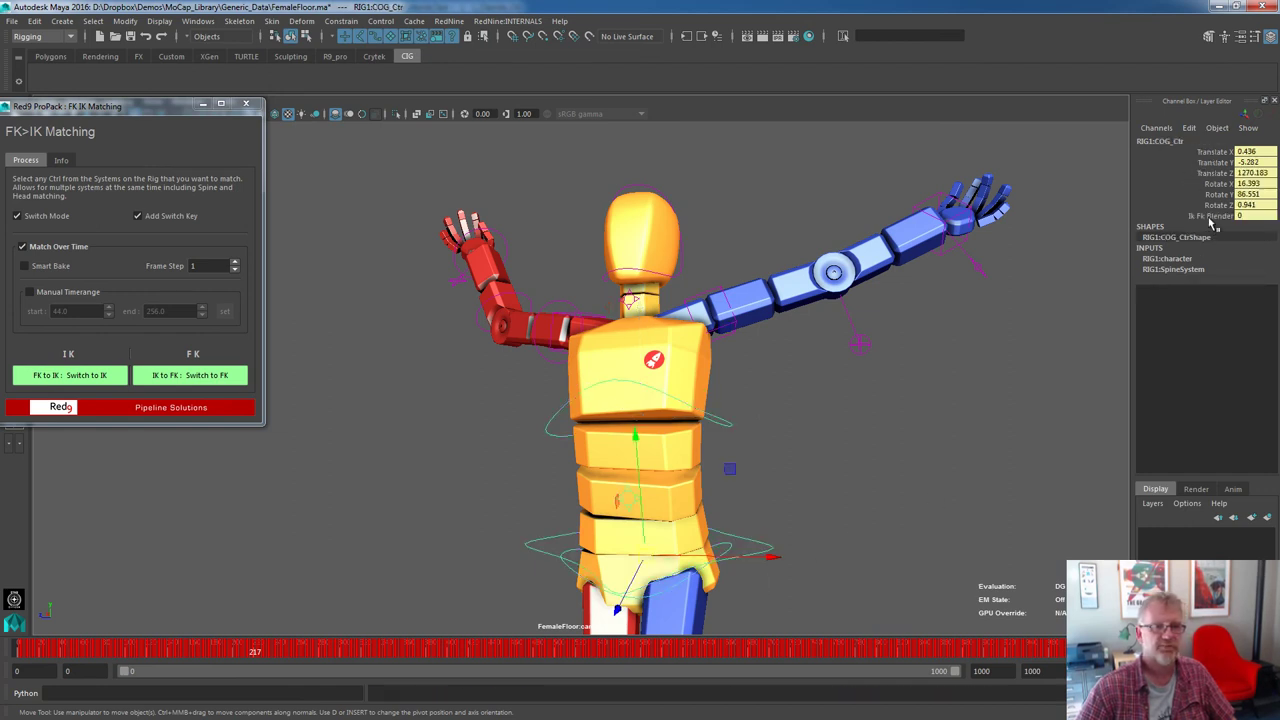
pyautogui.click(1215, 217)
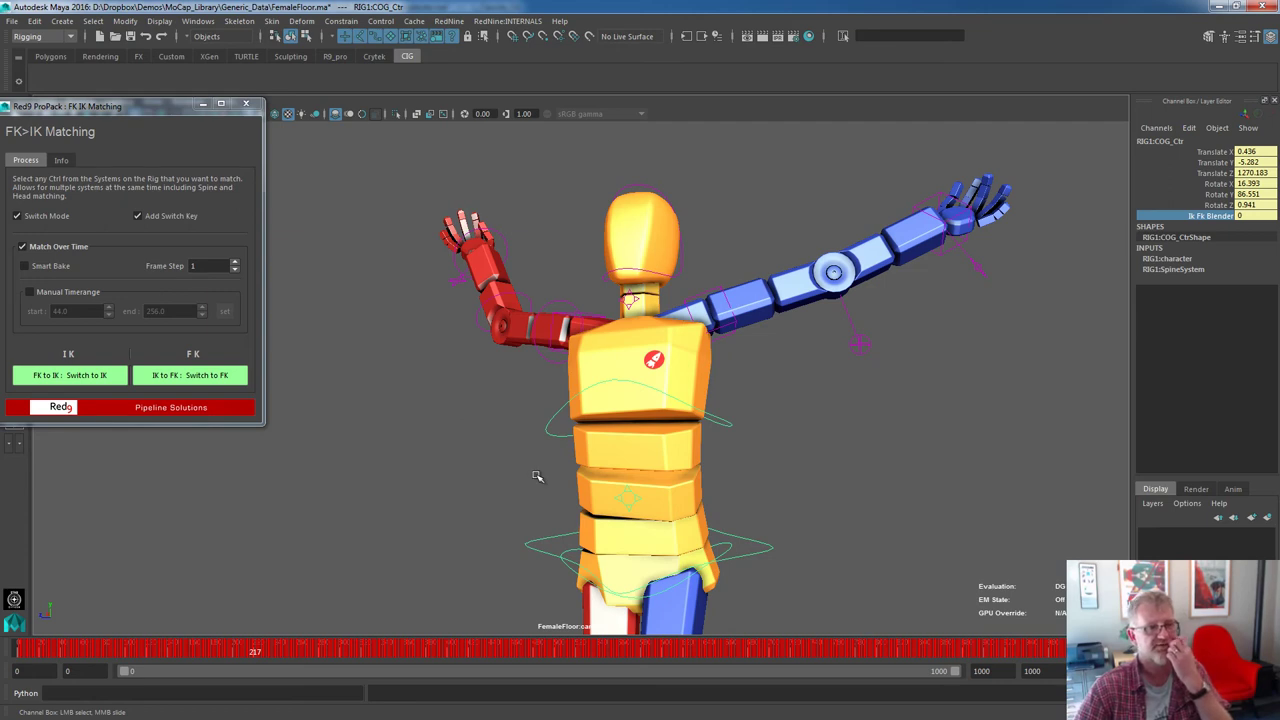
# Close the FK IK Matching tool and open the Red9 ProPack Space Matching tool, placing its window beside the rig
pyautogui.click(249, 105)
pyautogui.moveTo(694, 403); pyautogui.dragTo(705, 519, button='right')
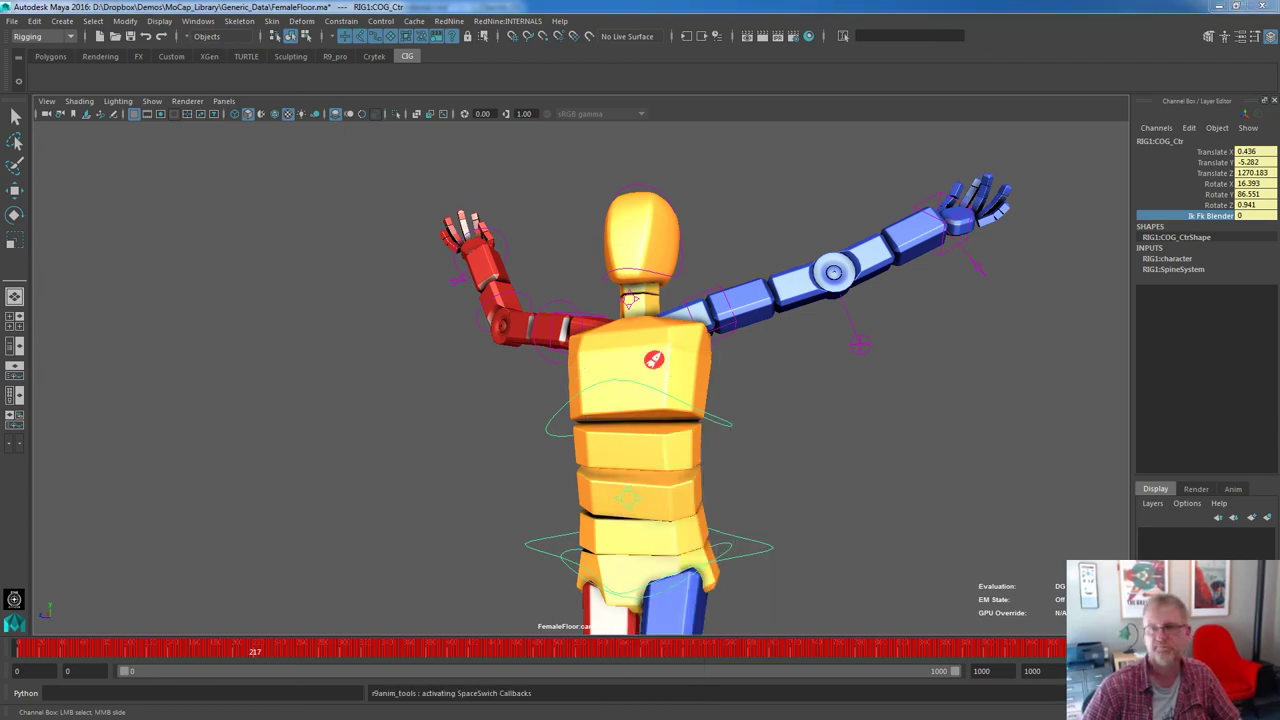
pyautogui.moveTo(1022, 170); pyautogui.dragTo(1124, 193)
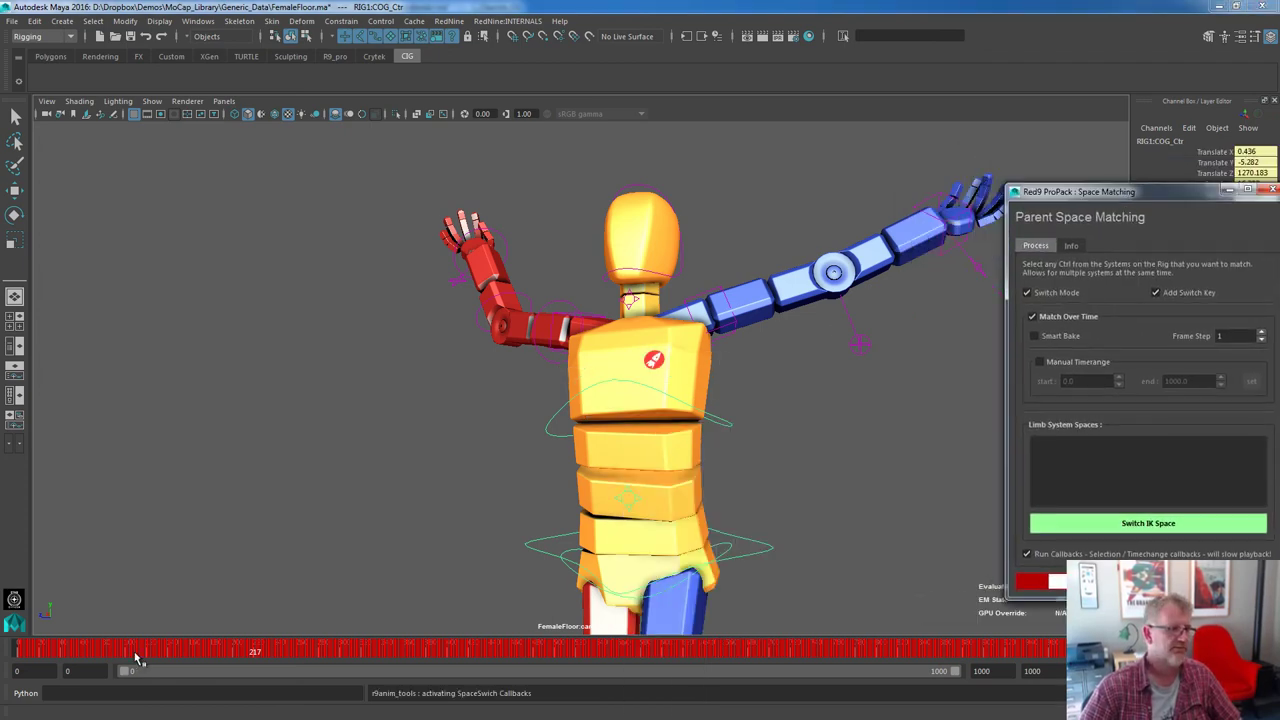
# Scrub to frame 316 and select RIG1:R_Clavicle_Ctr to view its limb system spaces
pyautogui.moveTo(138, 657); pyautogui.dragTo(360, 654)
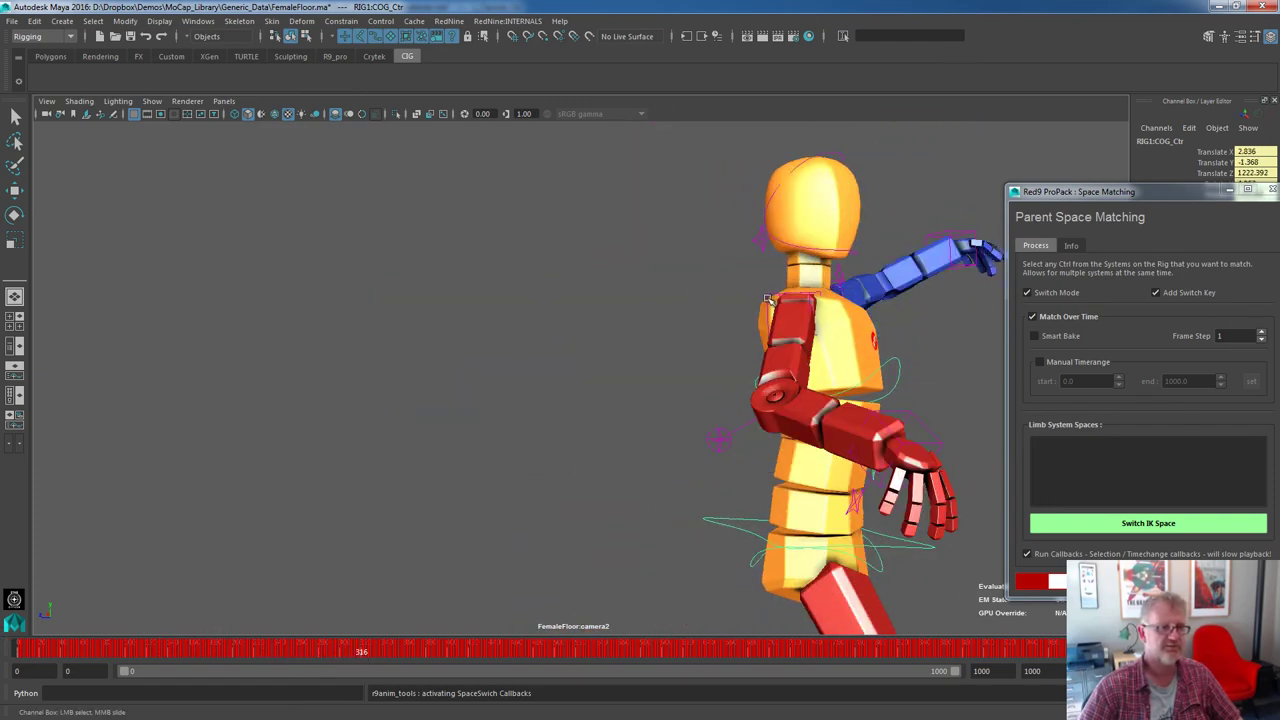
pyautogui.press('w')
pyautogui.click(648, 420)
pyautogui.click(775, 286)
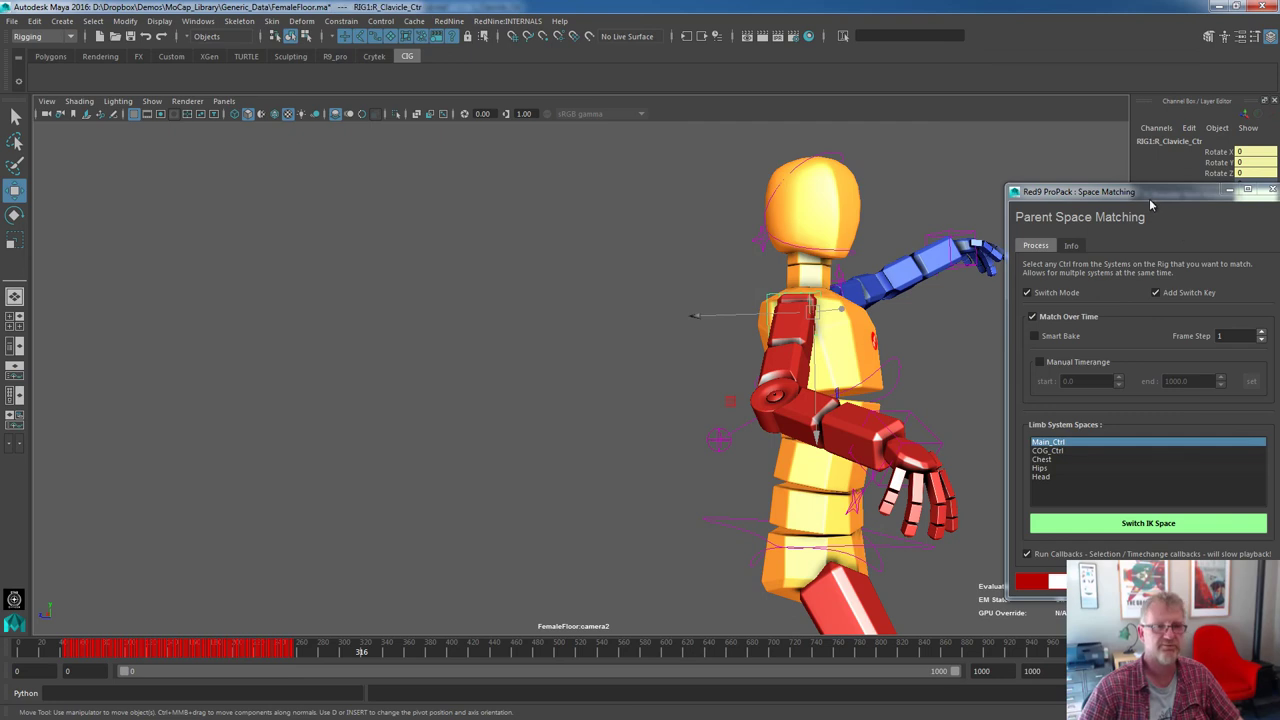
# Show the whole body, select RIG1:L_Foot_Ctr at frame 289, and move the Space Matching window clear of the channel values
pyautogui.moveTo(1150, 204); pyautogui.dragTo(1143, 249)
pyautogui.keyDown('alt'); pyautogui.moveTo(716, 495); pyautogui.dragTo(563, 466, button='right'); pyautogui.keyUp('alt')
pyautogui.keyDown('alt'); pyautogui.moveTo(563, 466); pyautogui.dragTo(326, 426, button='middle'); pyautogui.keyUp('alt')
pyautogui.keyDown('alt'); pyautogui.moveTo(326, 426); pyautogui.dragTo(381, 437, button='right'); pyautogui.keyUp('alt')
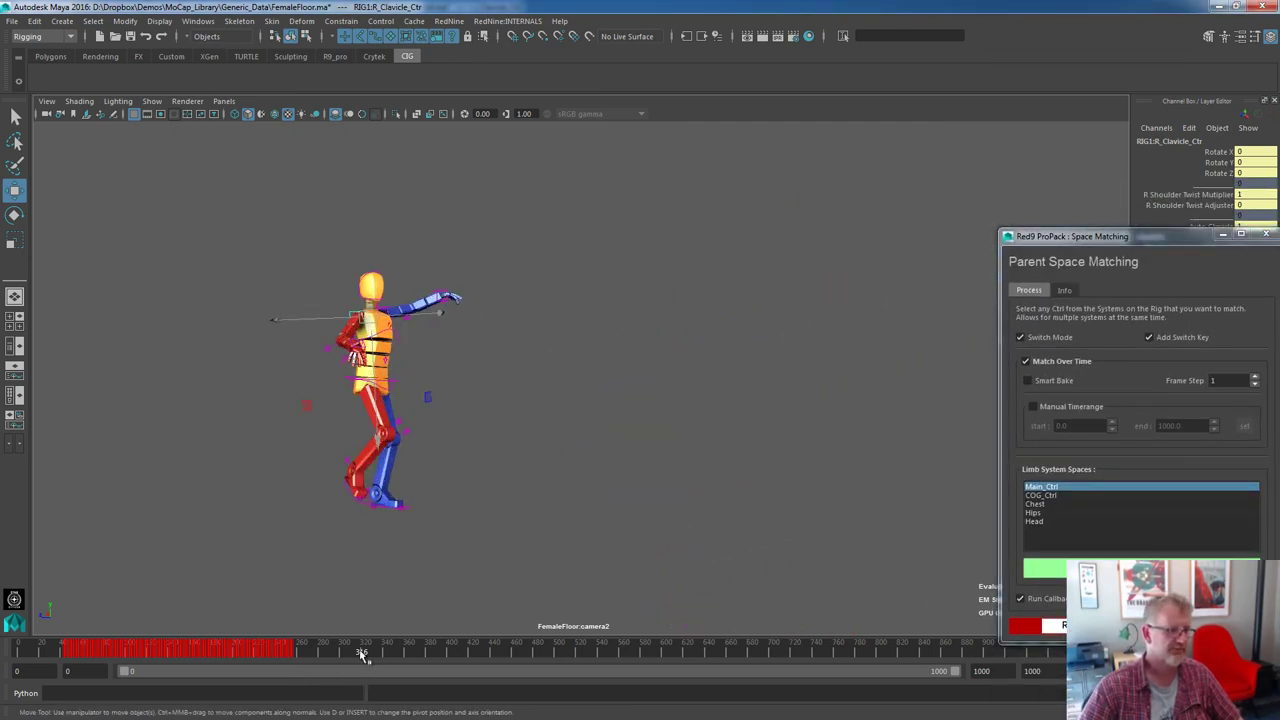
pyautogui.moveTo(362, 652); pyautogui.dragTo(508, 634)
pyautogui.keyDown('alt'); pyautogui.moveTo(640, 391); pyautogui.dragTo(686, 406, button='right'); pyautogui.keyUp('alt')
pyautogui.keyDown('alt'); pyautogui.moveTo(499, 441); pyautogui.dragTo(583, 497, button='middle'); pyautogui.keyUp('alt')
pyautogui.moveTo(503, 651); pyautogui.dragTo(321, 650)
pyautogui.keyDown('alt'); pyautogui.moveTo(536, 564); pyautogui.dragTo(562, 537, button='middle'); pyautogui.keyUp('alt')
pyautogui.moveTo(326, 645)
pyautogui.mouseDown()
pyautogui.moveTo(299, 633)
pyautogui.moveTo(288, 650)
pyautogui.moveTo(265, 650)
pyautogui.moveTo(304, 650)
pyautogui.mouseUp()
pyautogui.click(447, 610)
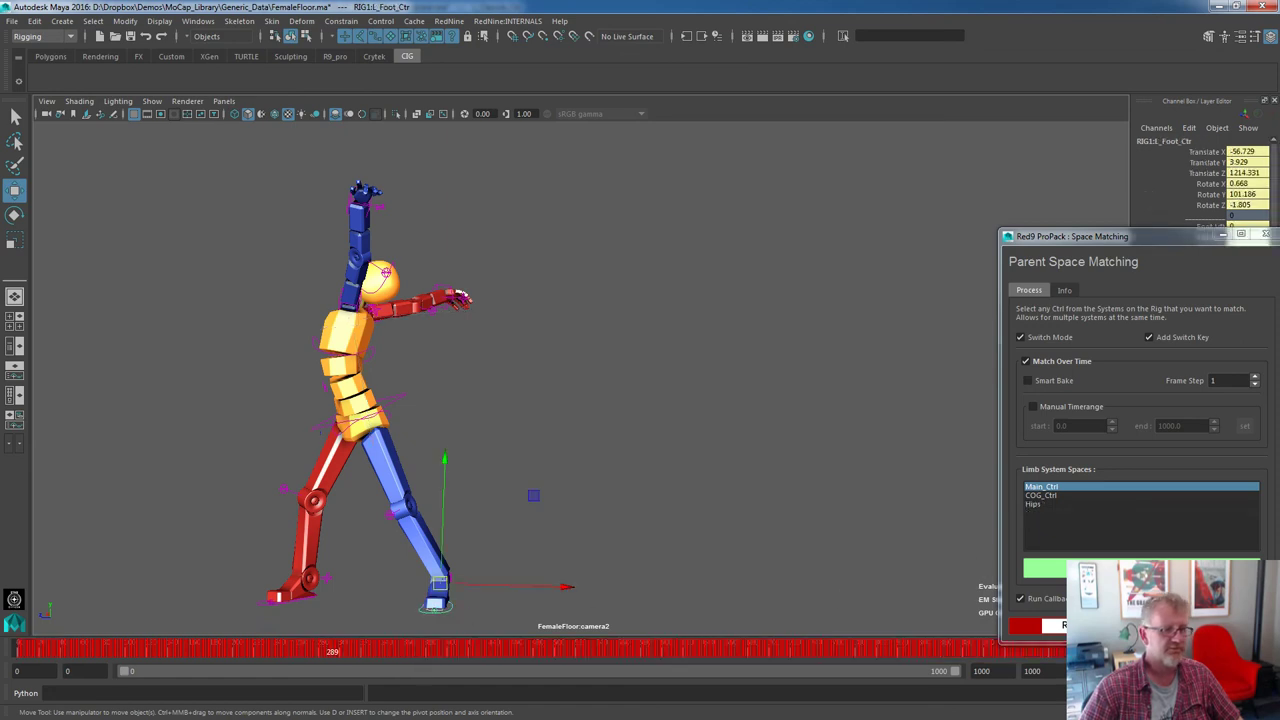
pyautogui.moveTo(1122, 244); pyautogui.dragTo(955, 118)
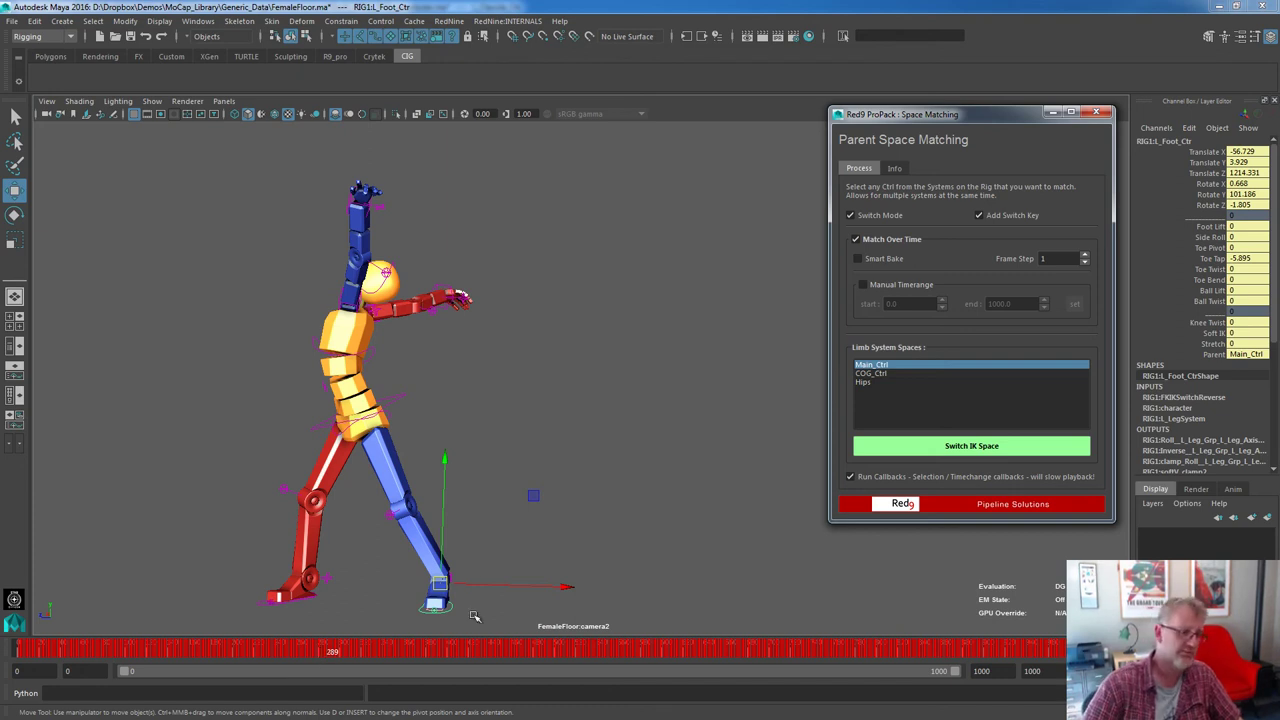
# Try moving COG_Ctr at frame 289 to test the leg response, and undo the move
pyautogui.click(380, 438)
pyautogui.moveTo(355, 418); pyautogui.dragTo(375, 454)
pyautogui.hotkey('ctrl', 'z')
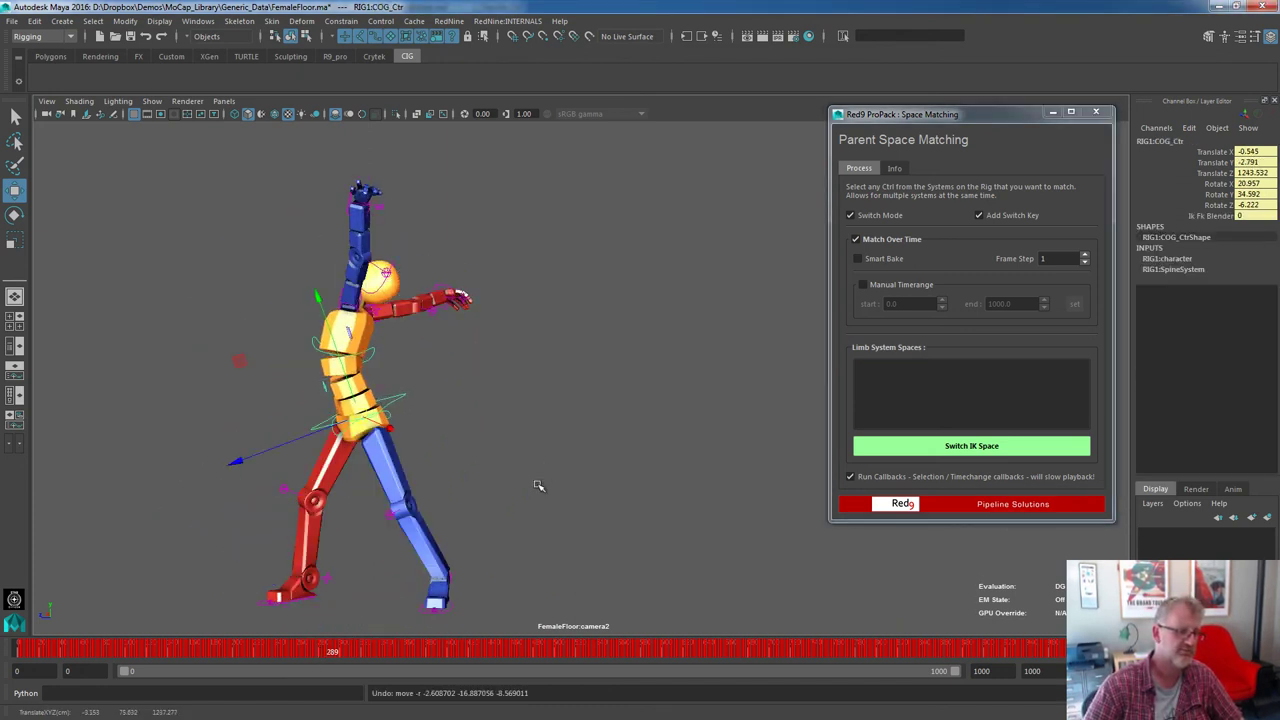
# Scrub through the acrobatic motion and select RIG1:R_Foot_Ctr, ending at frame 401
pyautogui.moveTo(331, 654); pyautogui.dragTo(508, 651)
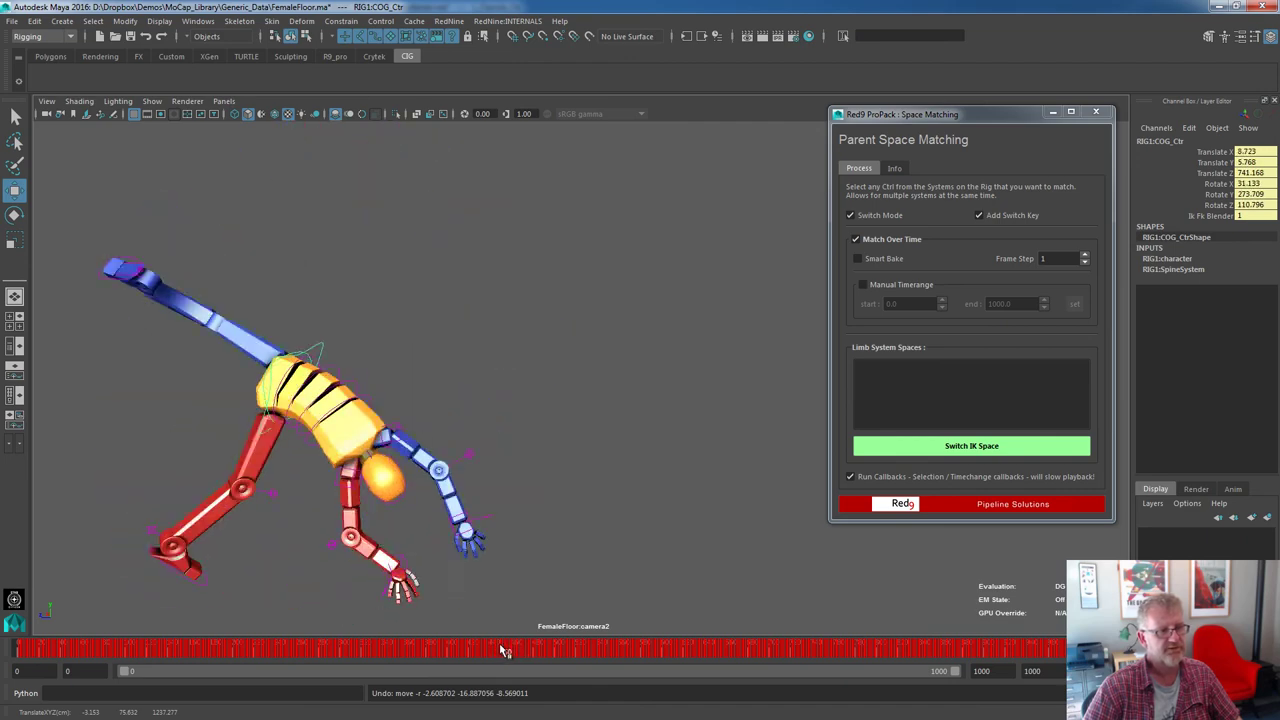
pyautogui.moveTo(503, 651); pyautogui.dragTo(465, 651)
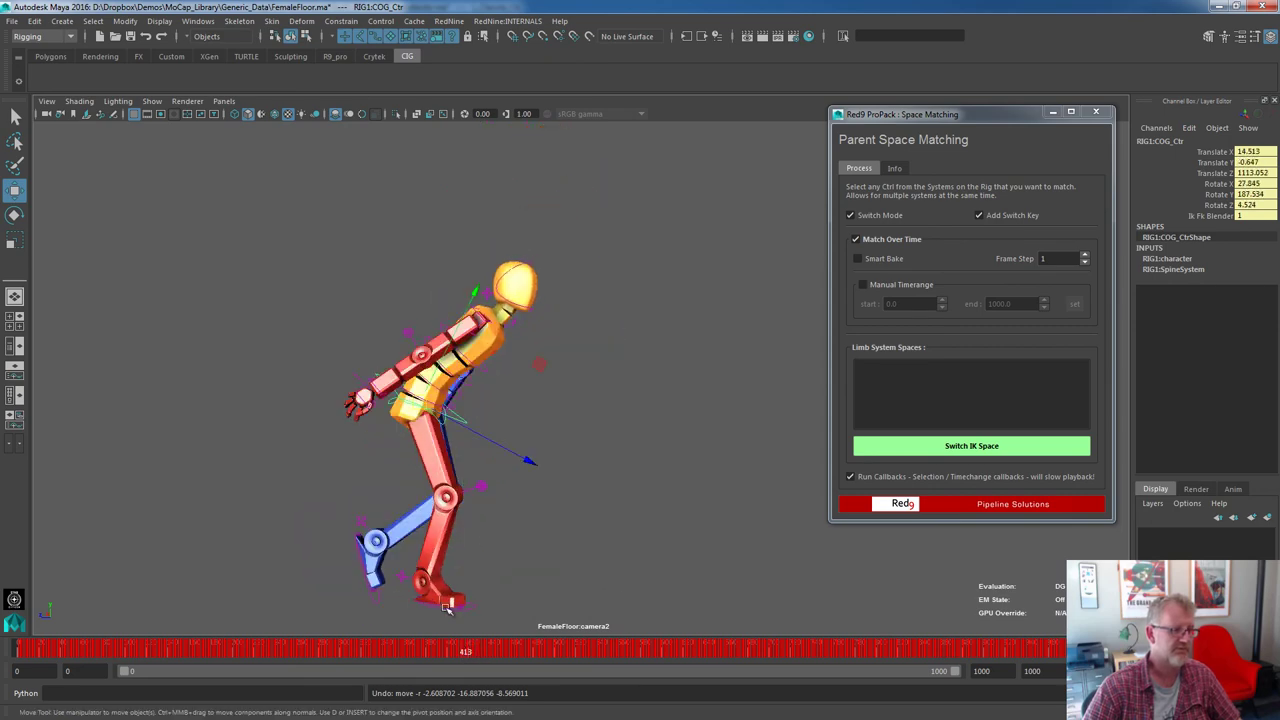
pyautogui.click(447, 603)
pyautogui.click(453, 652)
pyautogui.moveTo(449, 651); pyautogui.dragTo(449, 652)
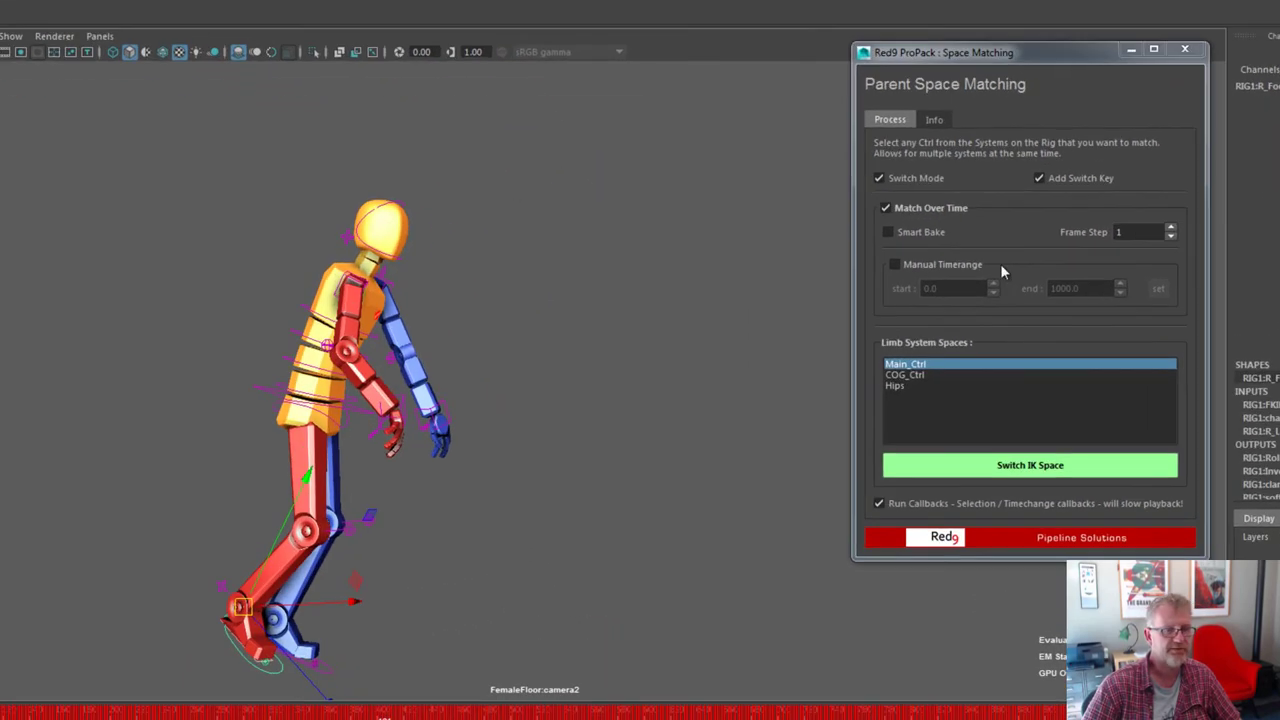
# Compare the limb system spaces of the left hand and right foot controls, ending with R_Foot_Ctr selected
pyautogui.click(420, 395)
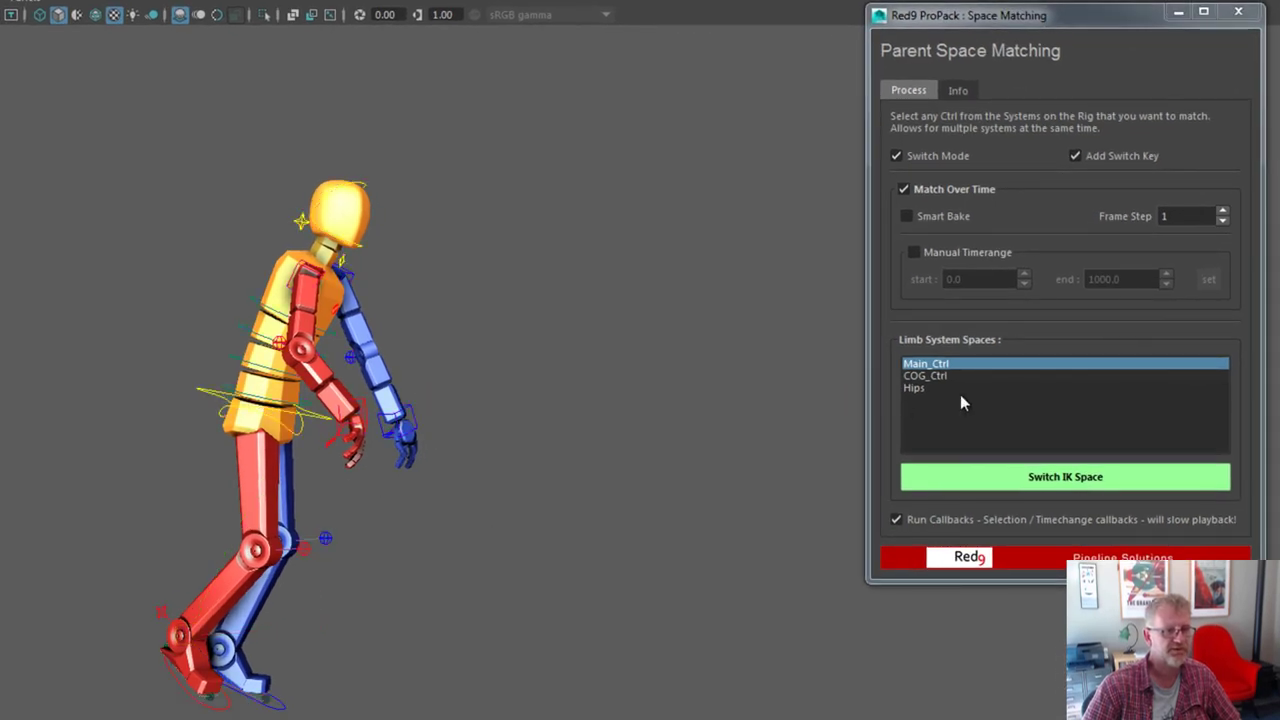
pyautogui.click(400, 422)
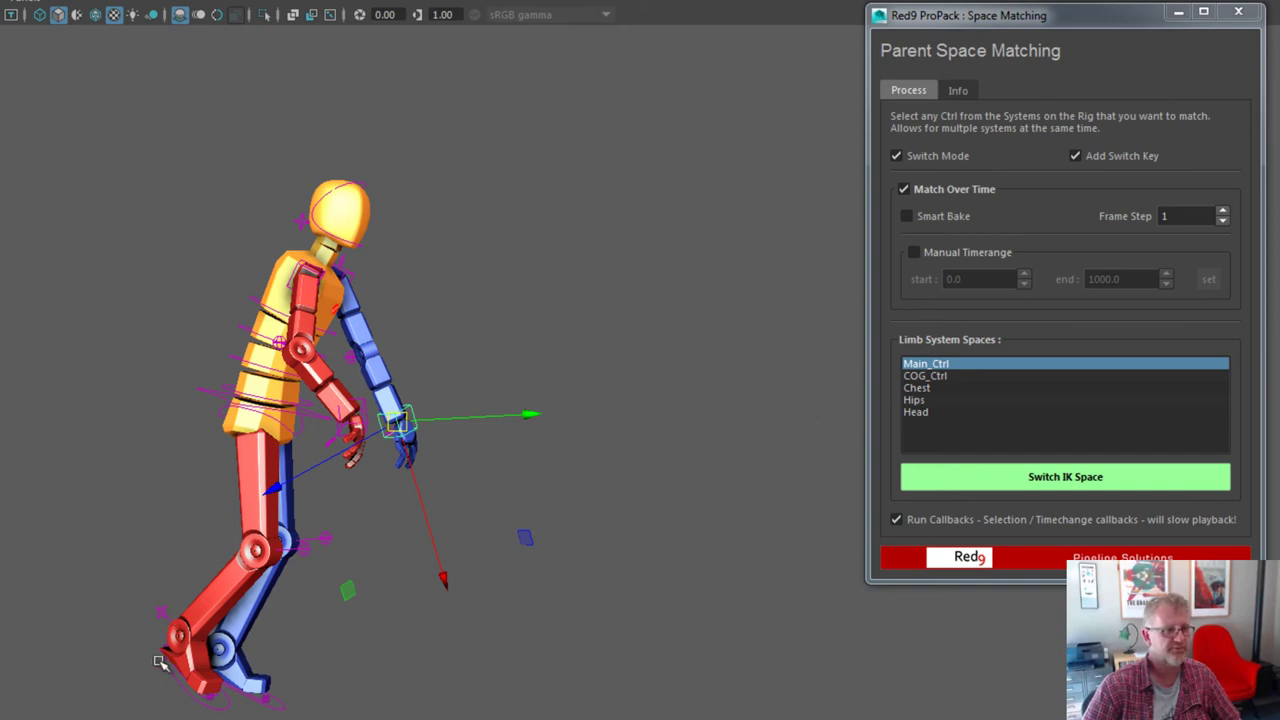
pyautogui.click(210, 698)
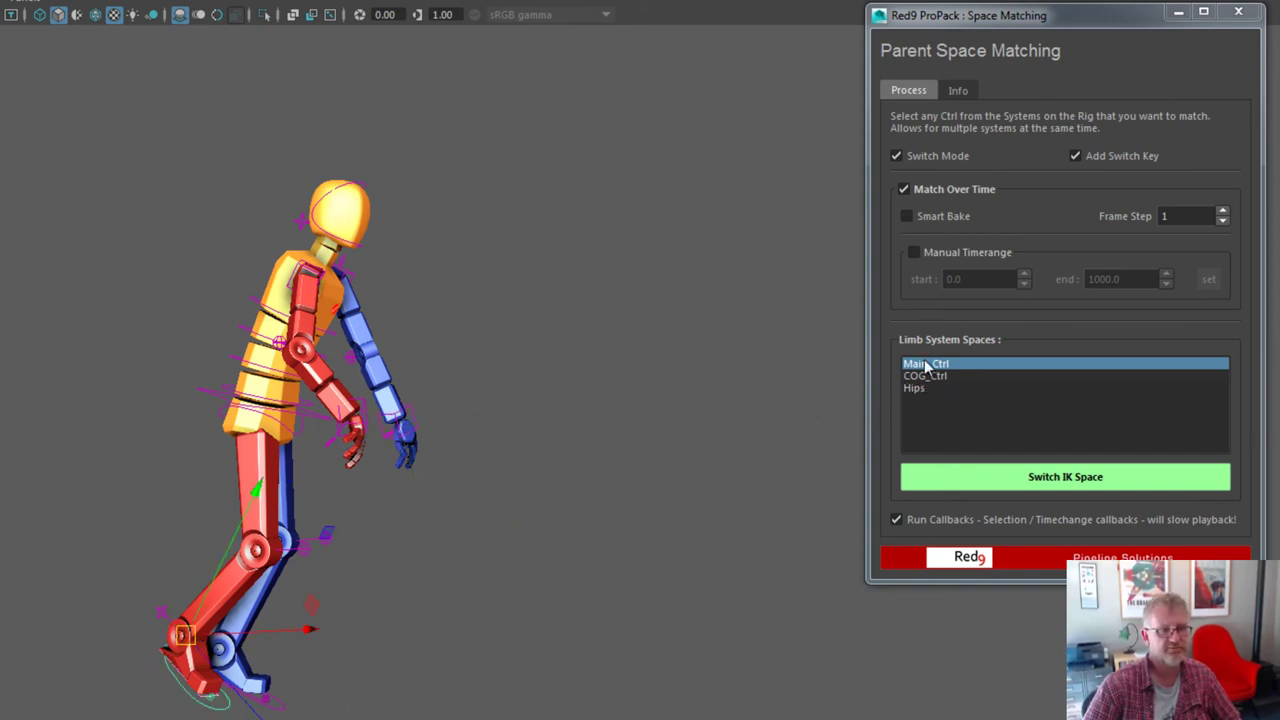
pyautogui.click(398, 430)
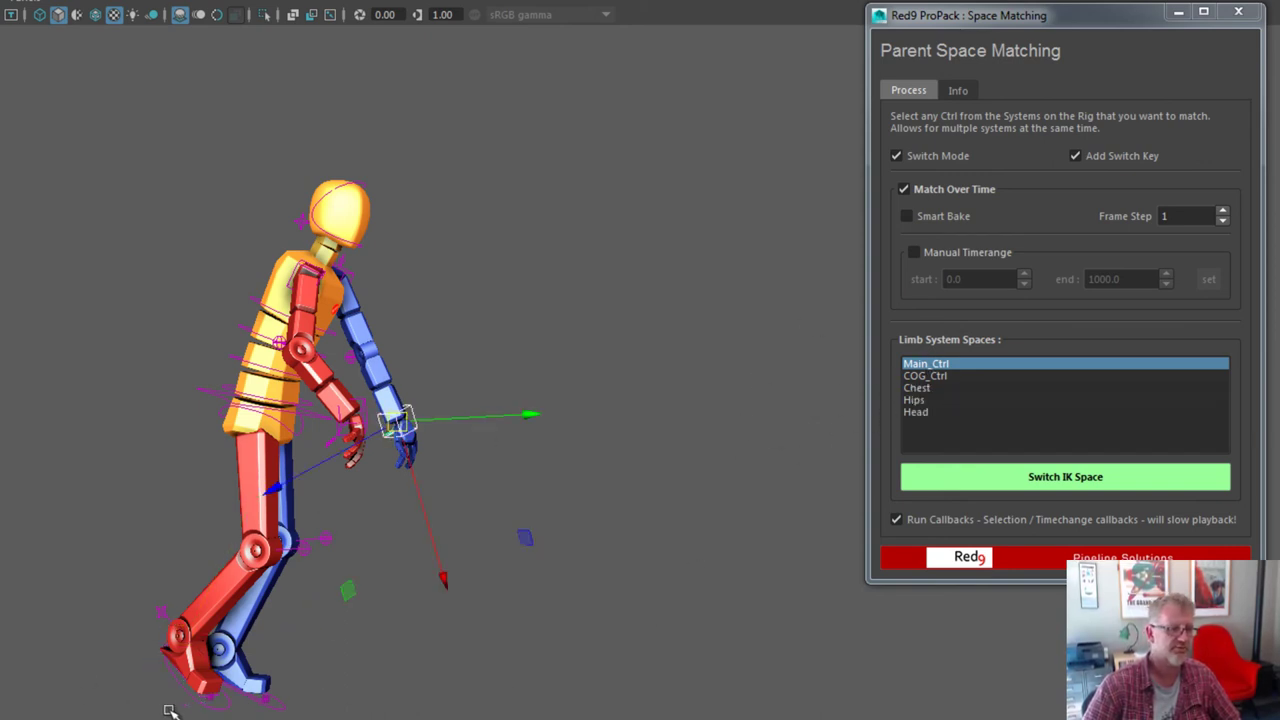
pyautogui.click(210, 695)
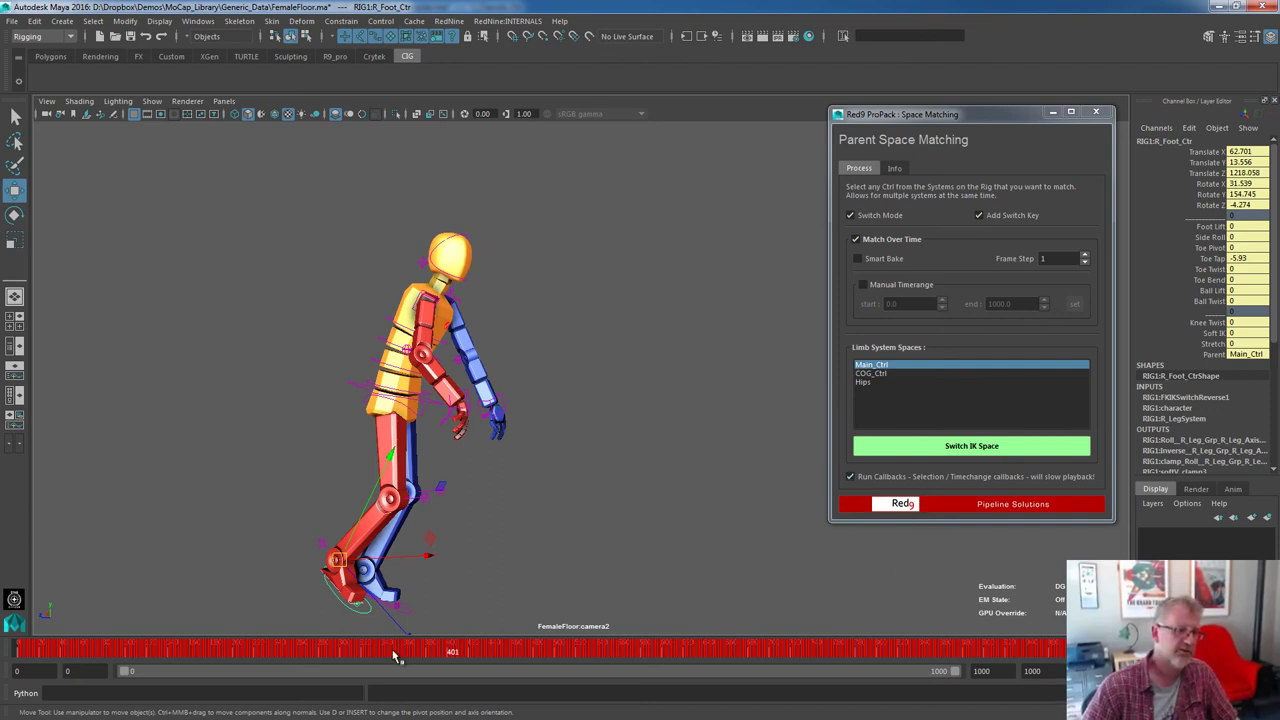
# Switch R_Foot_Ctr's IK space to Hips over the time range from about frame 345 to 517
pyautogui.moveTo(397, 655); pyautogui.dragTo(576, 663)
pyautogui.click(874, 384)
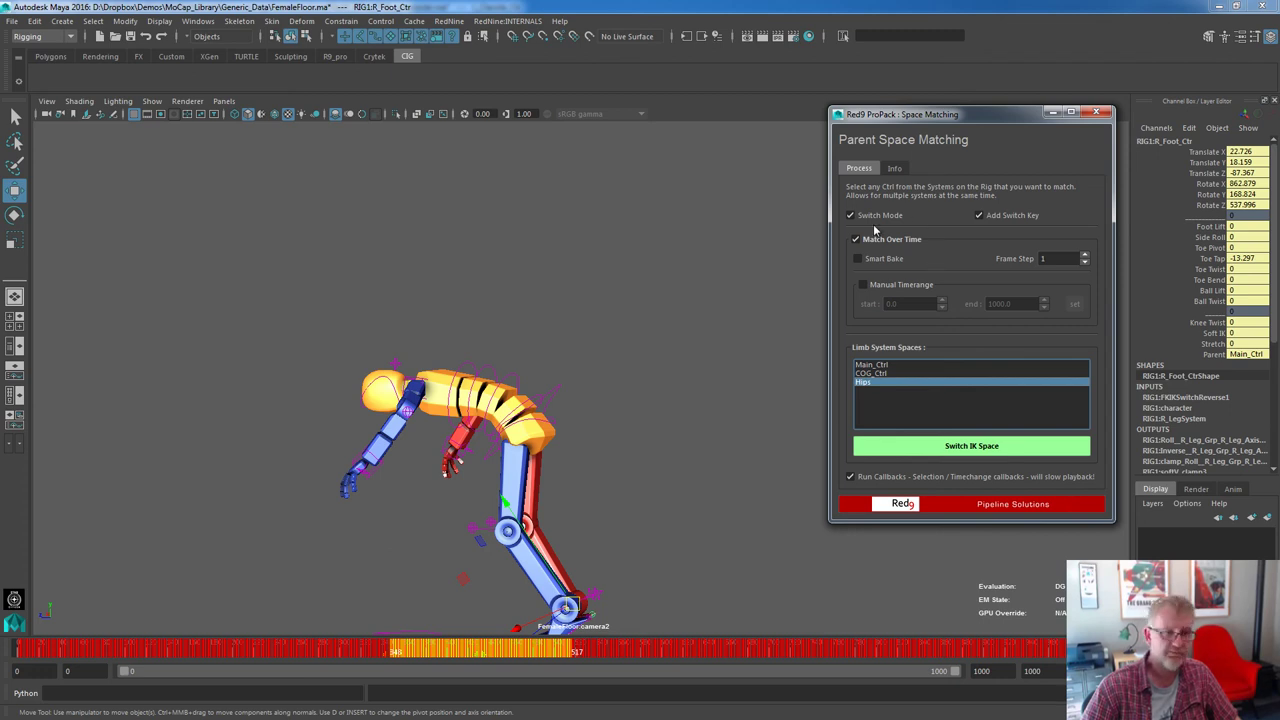
pyautogui.click(956, 452)
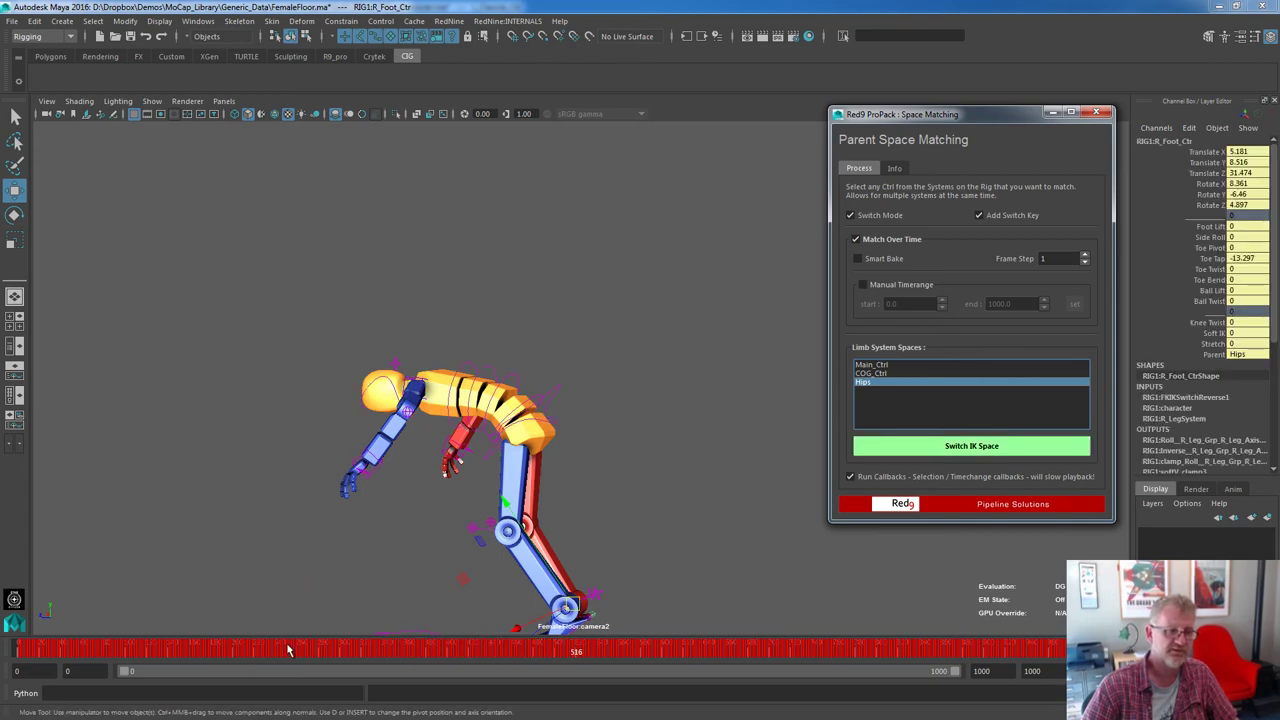
# Scrub around the switched range and check R_Foot_Ctr's Parent attribute at frame 376
pyautogui.click(331, 650)
pyautogui.moveTo(329, 654); pyautogui.dragTo(447, 651)
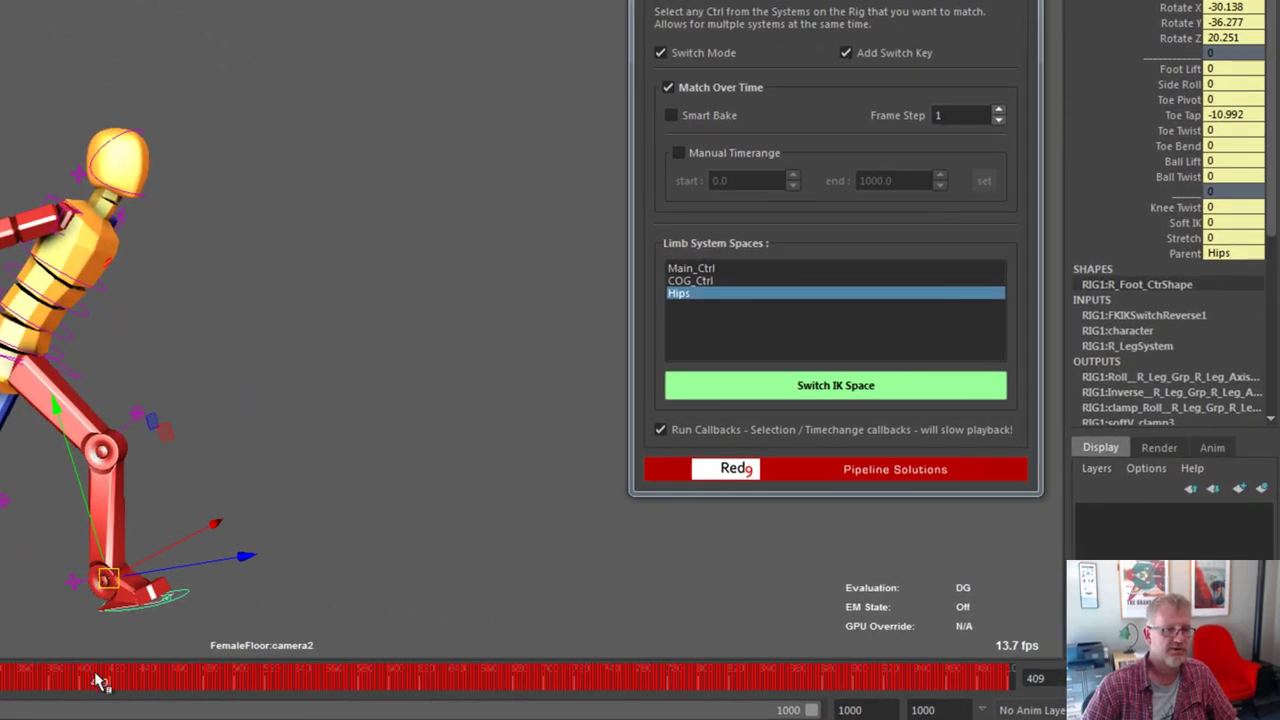
pyautogui.moveTo(100, 680); pyautogui.dragTo(8, 681)
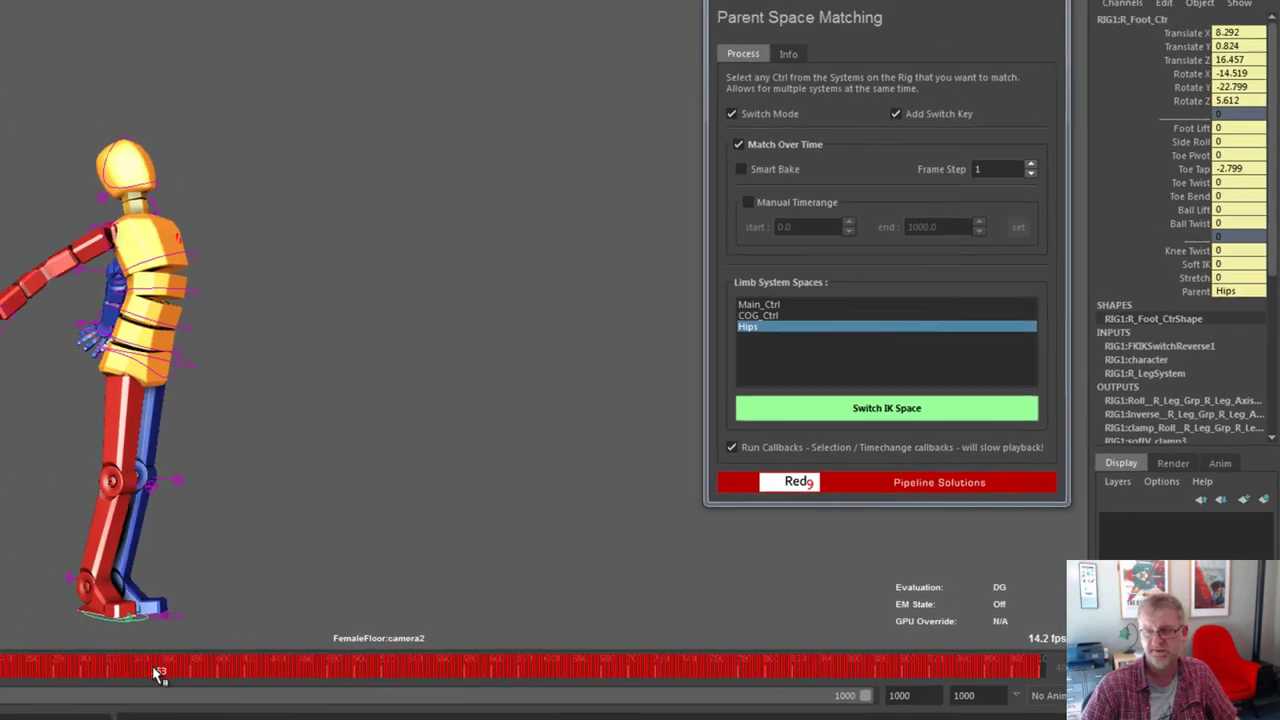
pyautogui.moveTo(157, 675); pyautogui.dragTo(181, 672)
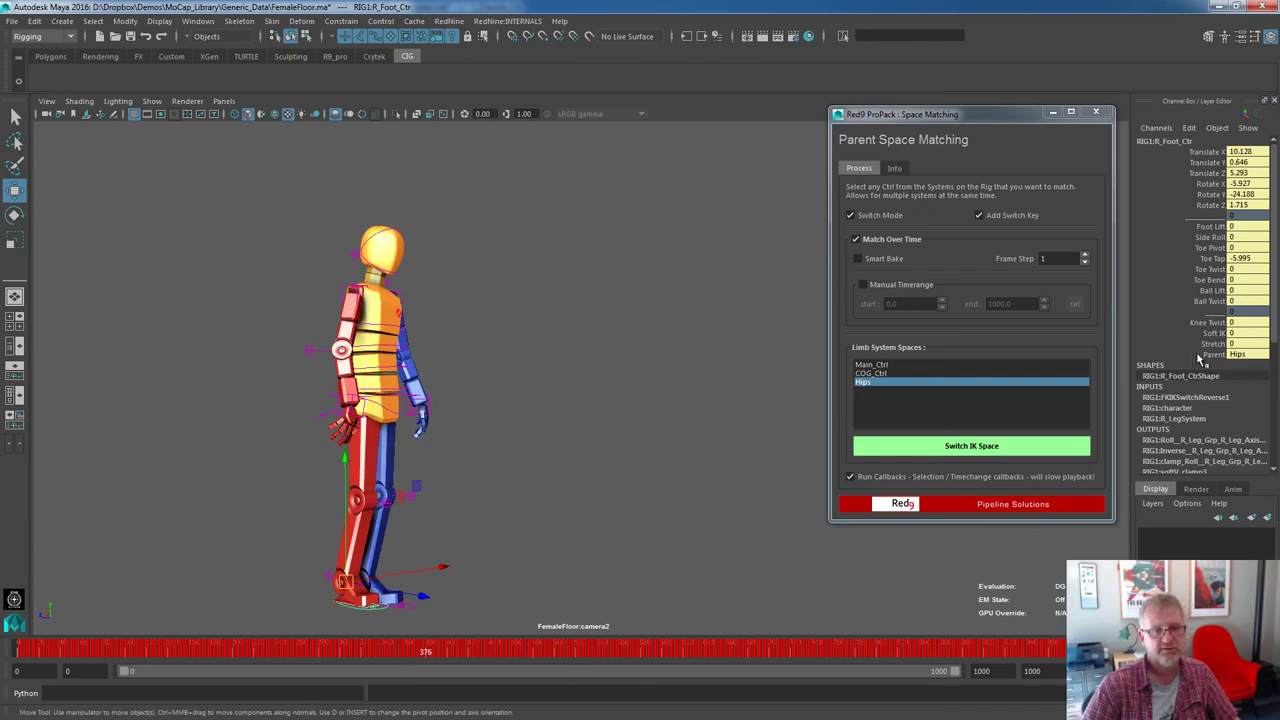
pyautogui.click(1205, 355)
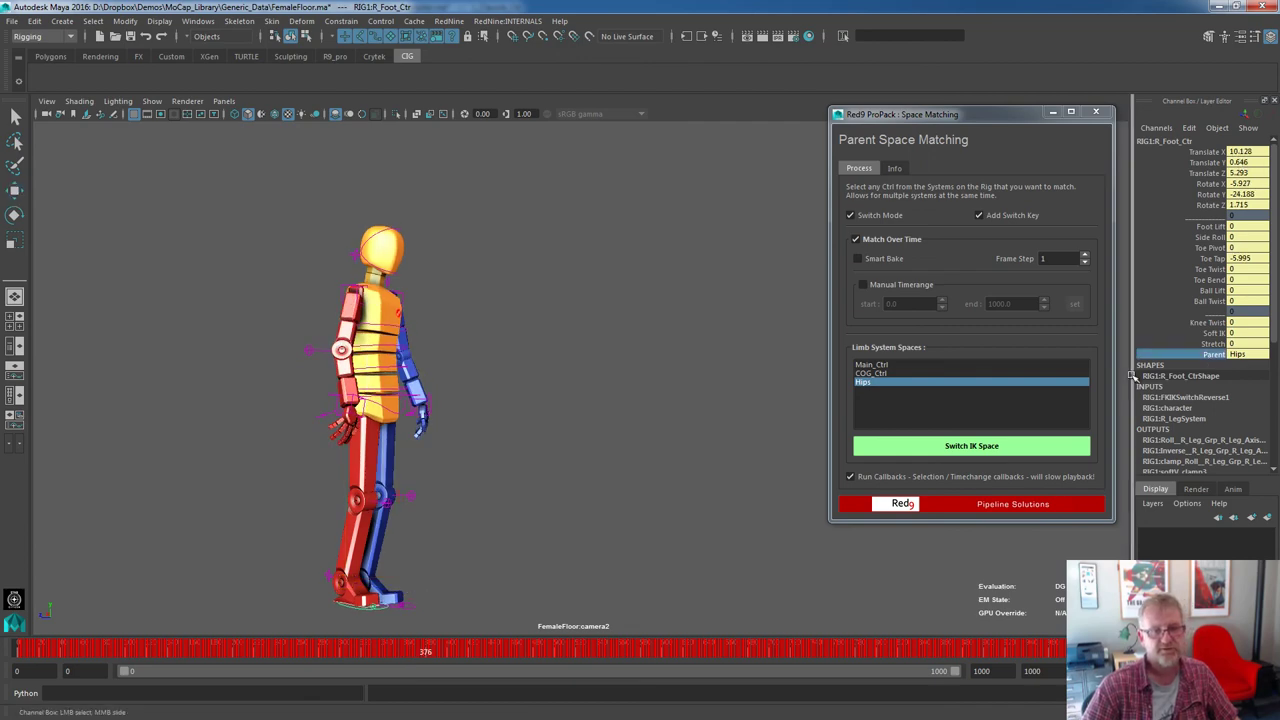
# Try rotating RIG1:Hip_Ctr at frame 471 to test how the right foot follows the hips
pyautogui.click(428, 652)
pyautogui.moveTo(427, 650); pyautogui.dragTo(527, 657)
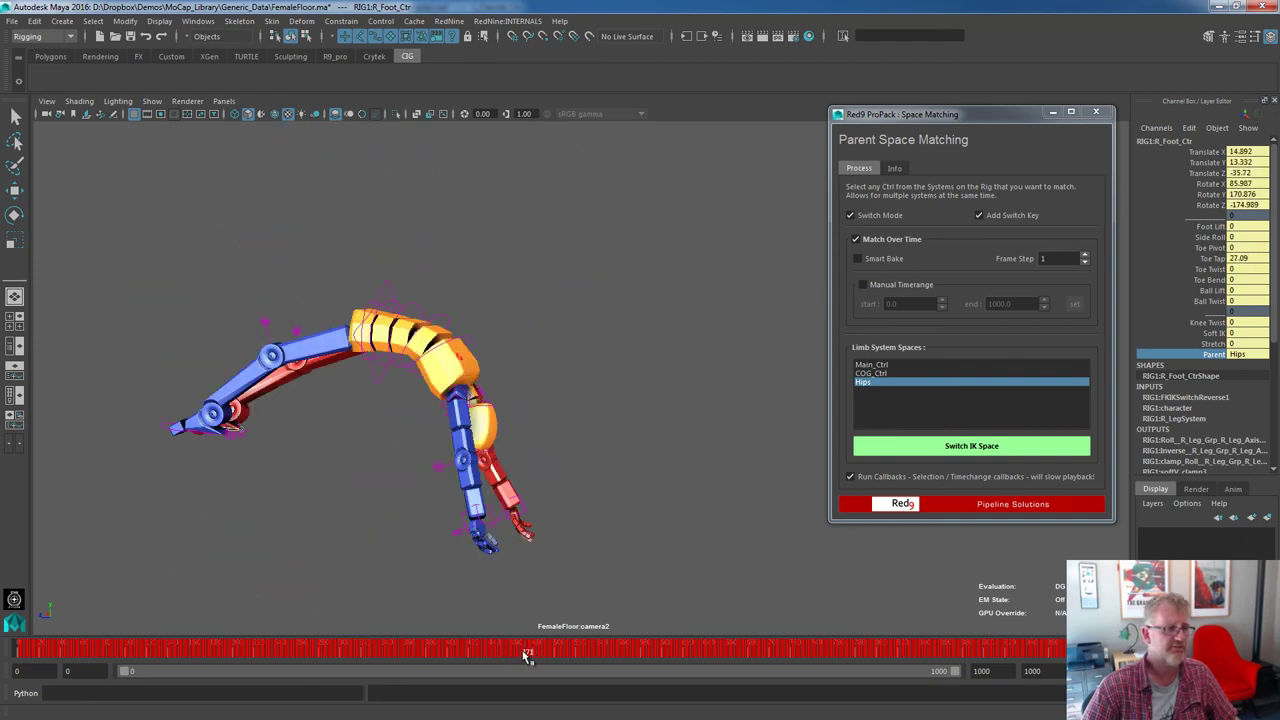
pyautogui.press('w')
pyautogui.click(368, 308)
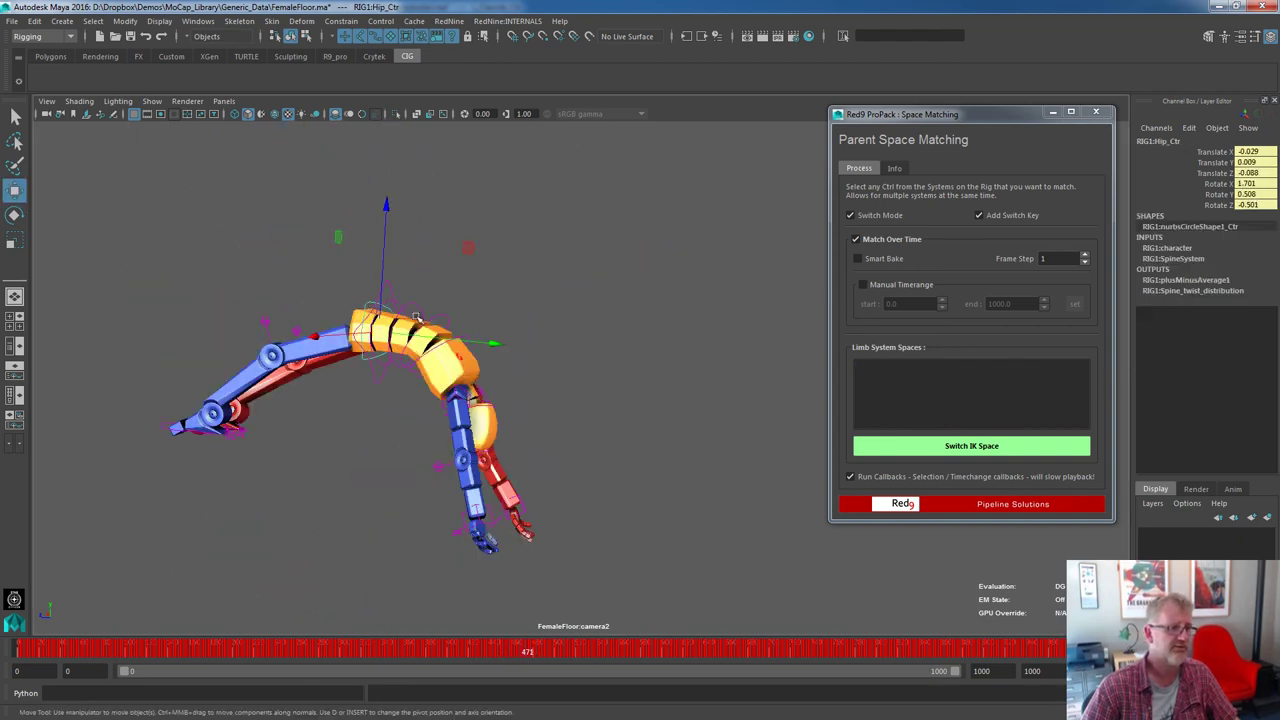
pyautogui.press('e')
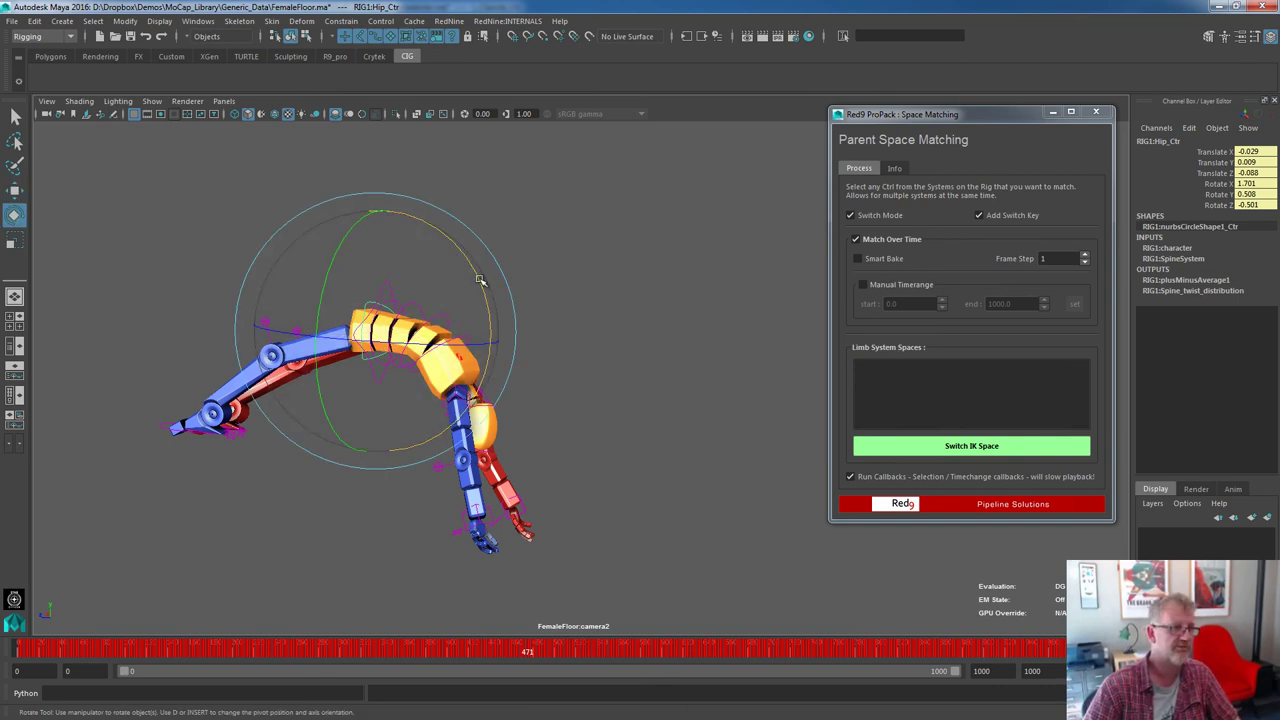
pyautogui.moveTo(480, 280); pyautogui.dragTo(462, 300)
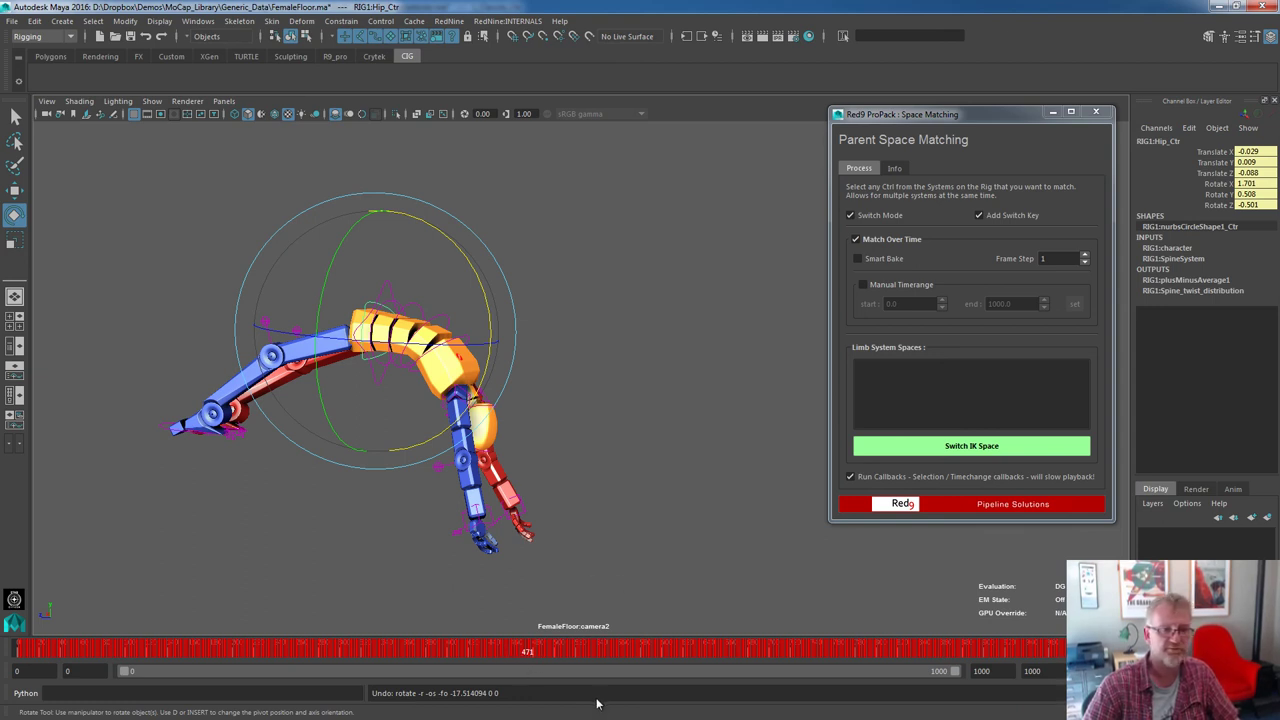
# Switch the IK space of both foot controls to Hips over the time range from about frame 327 to 543
pyautogui.click(164, 437)
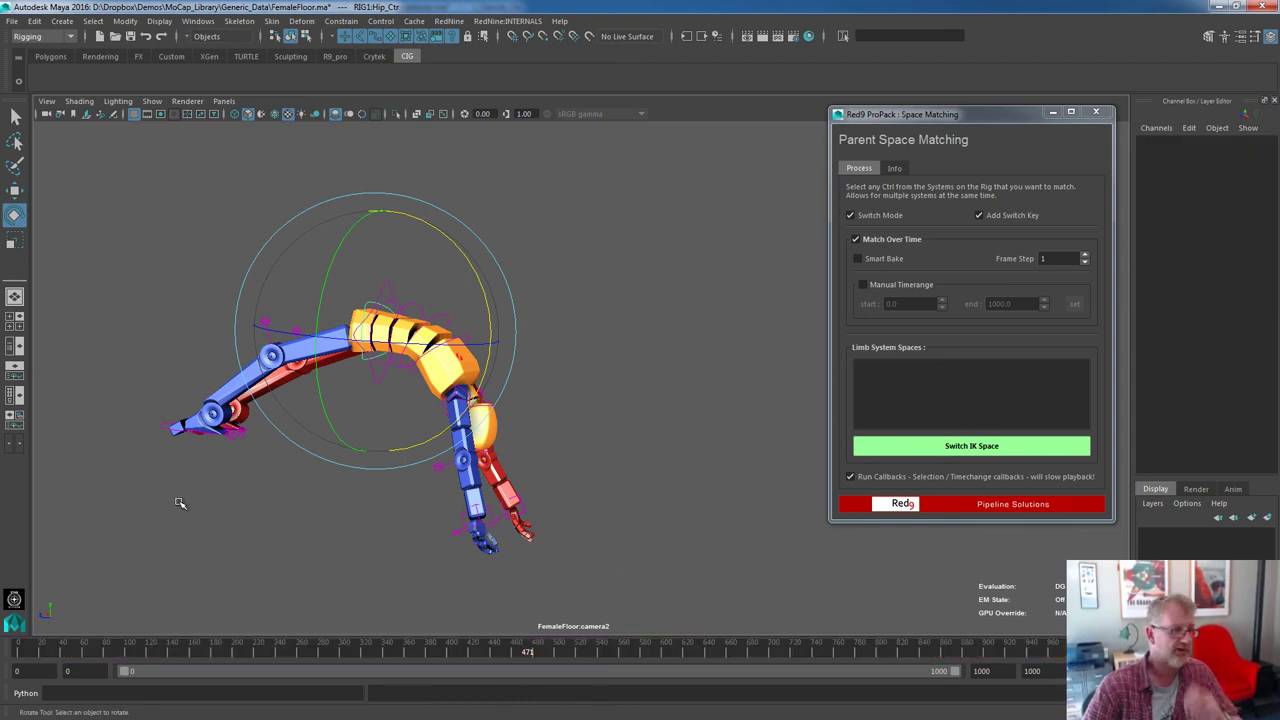
pyautogui.click(164, 425)
pyautogui.moveTo(422, 652); pyautogui.dragTo(386, 651)
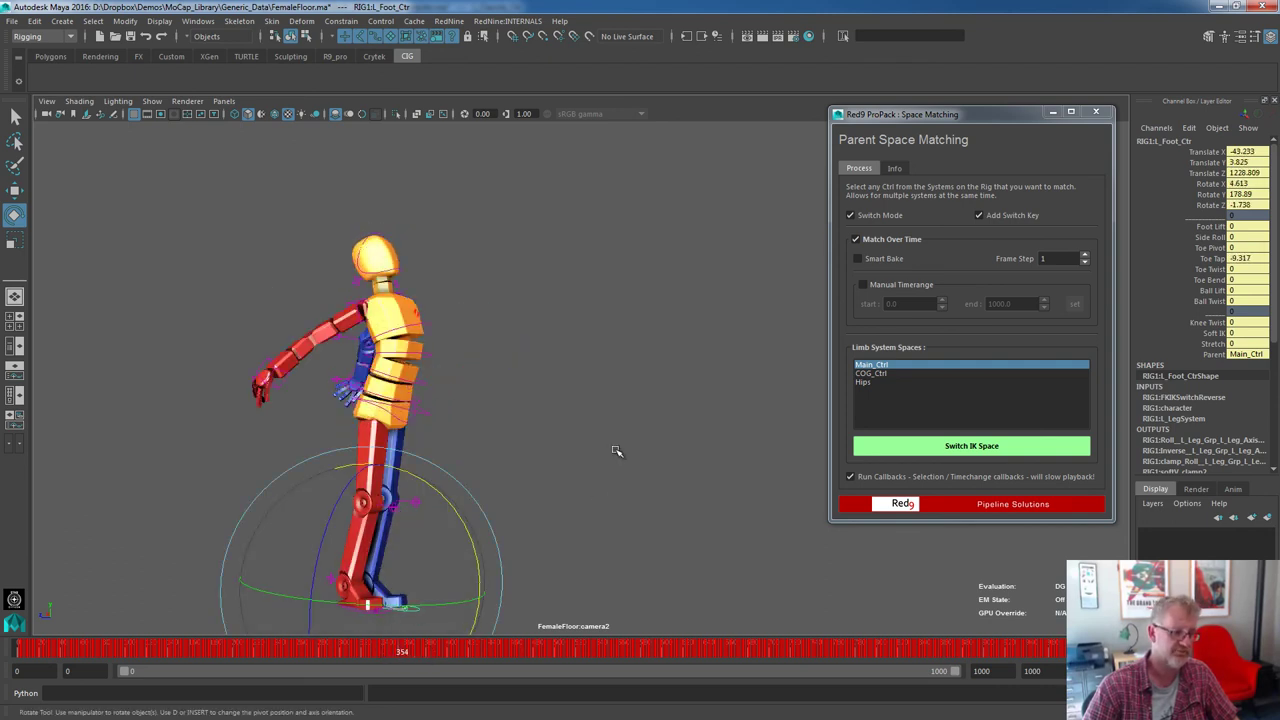
pyautogui.press('q')
pyautogui.click(380, 617)
pyautogui.keyDown('shift'); pyautogui.moveTo(372, 652); pyautogui.dragTo(604, 647); pyautogui.keyUp('shift')
pyautogui.click(870, 382)
pyautogui.click(968, 447)
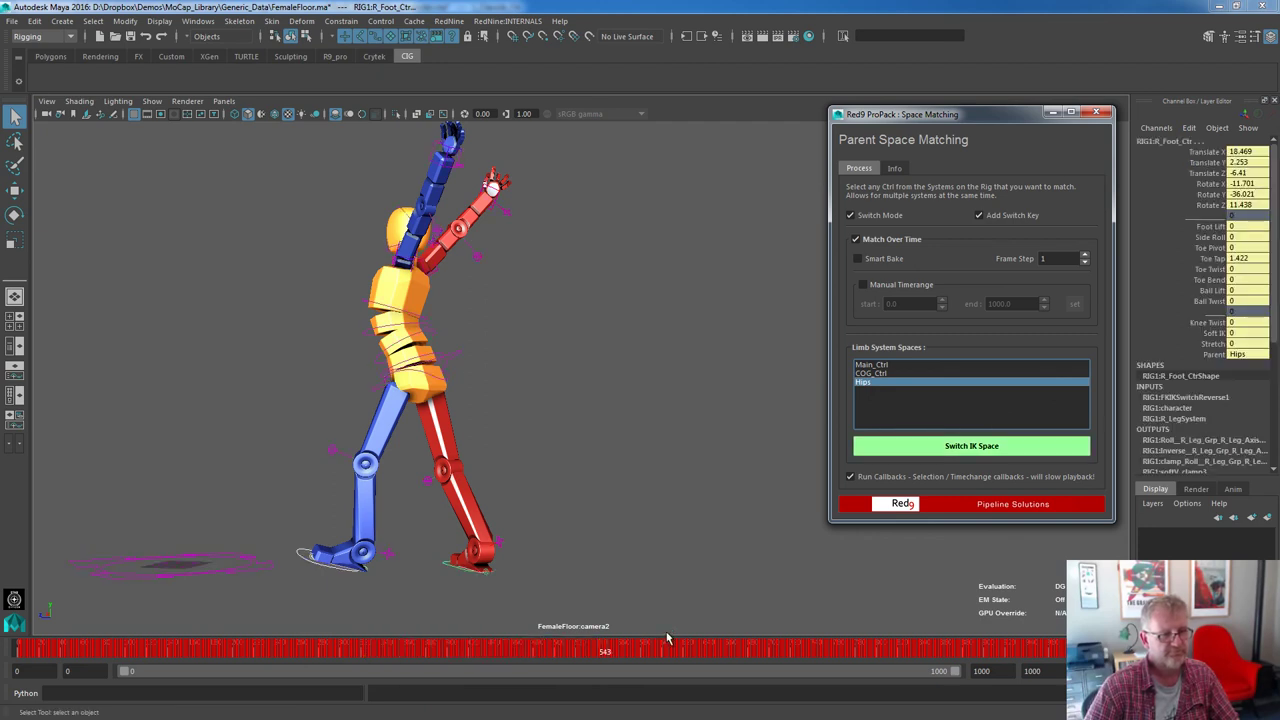
# Try rotating RIG1:Hip_Ctr at frame 460 to test both feet in Hips space, and undo the rotation
pyautogui.moveTo(312, 650); pyautogui.dragTo(405, 652)
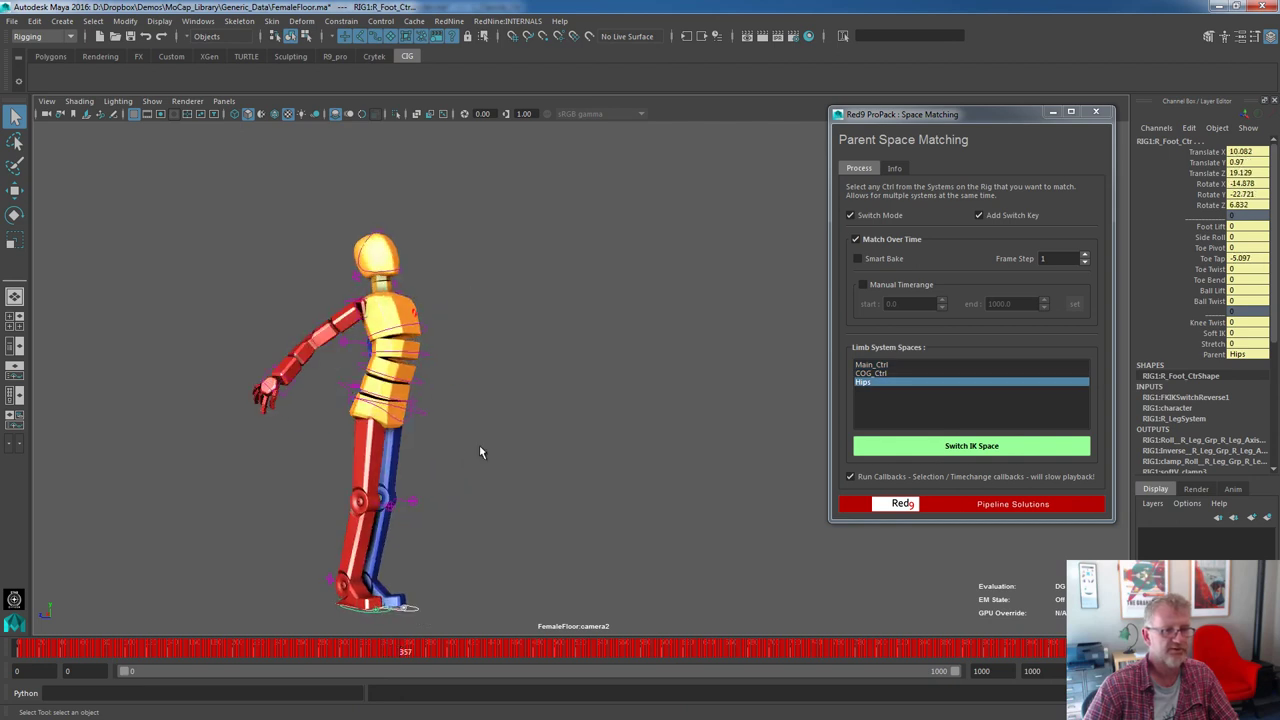
pyautogui.click(457, 605)
pyautogui.click(515, 651)
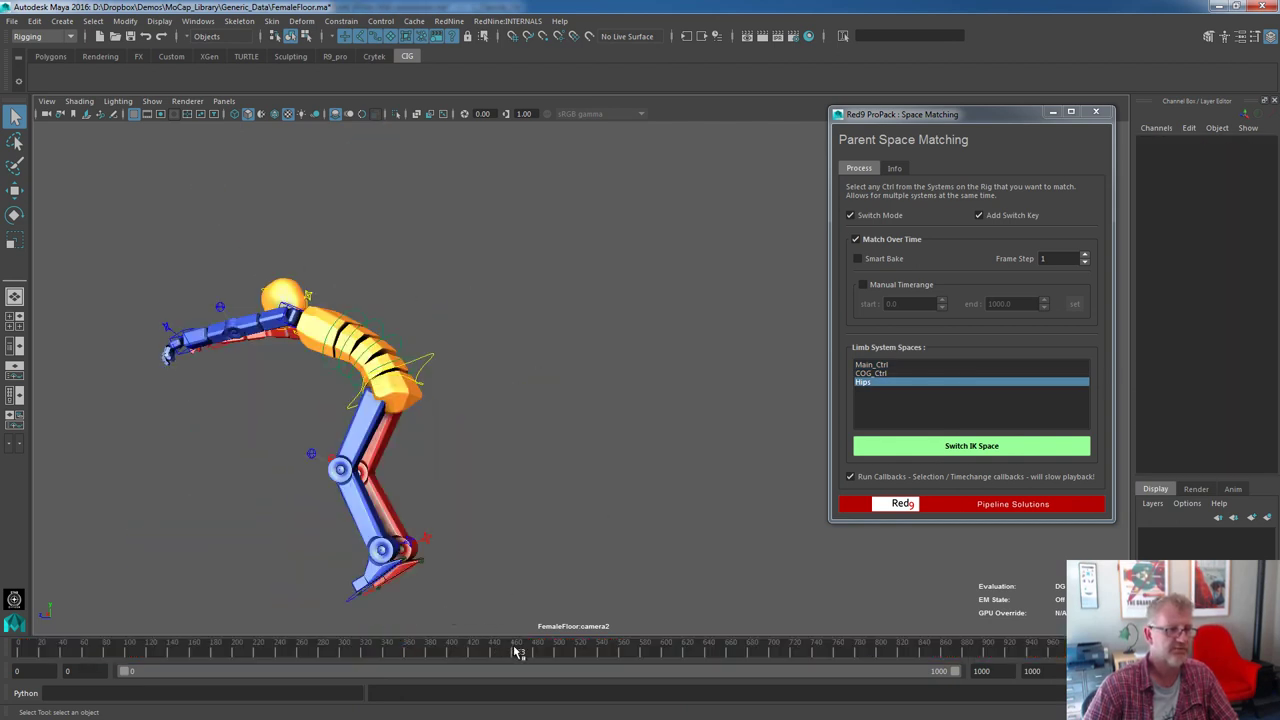
pyautogui.moveTo(517, 652); pyautogui.dragTo(513, 652)
pyautogui.click(367, 310)
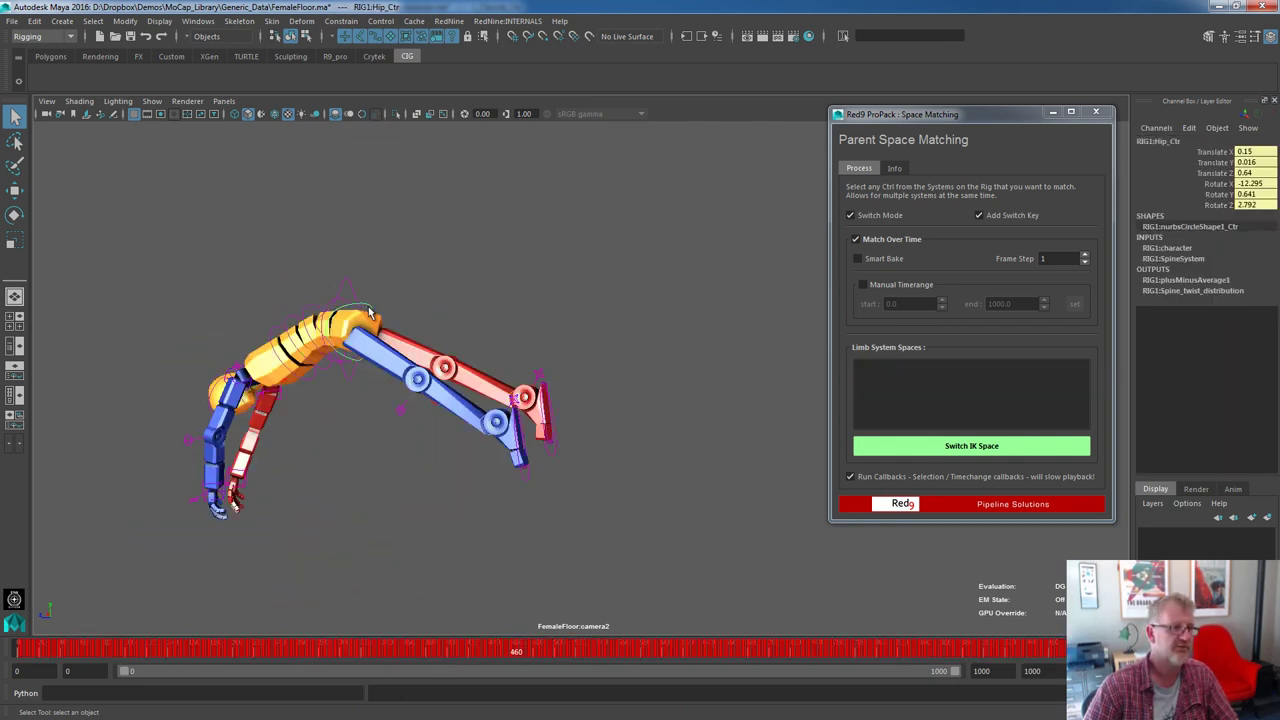
pyautogui.press('e')
pyautogui.moveTo(433, 313); pyautogui.dragTo(460, 322)
pyautogui.hotkey('ctrl', 'z')
pyautogui.hotkey('ctrl', 'z')
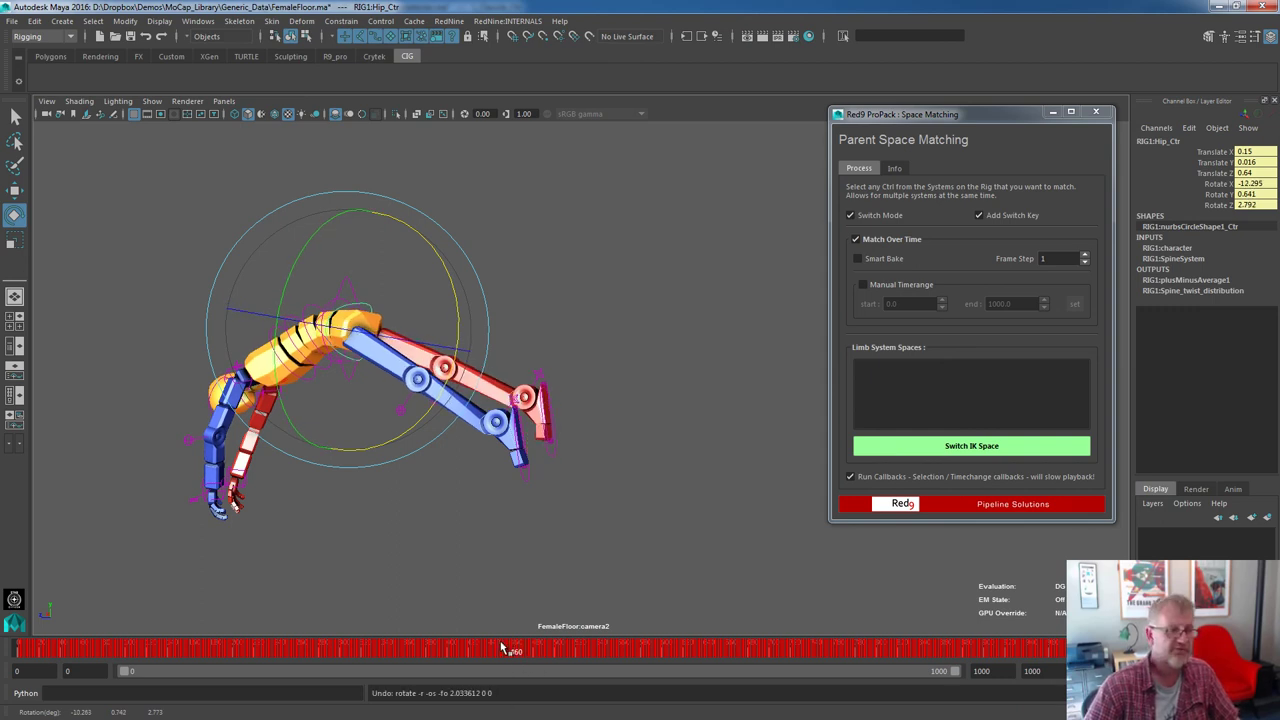
# Scrub to frame 448, read the Parent Space Matching tool's info text, and return to its process settings
pyautogui.moveTo(501, 643); pyautogui.dragTo(498, 643)
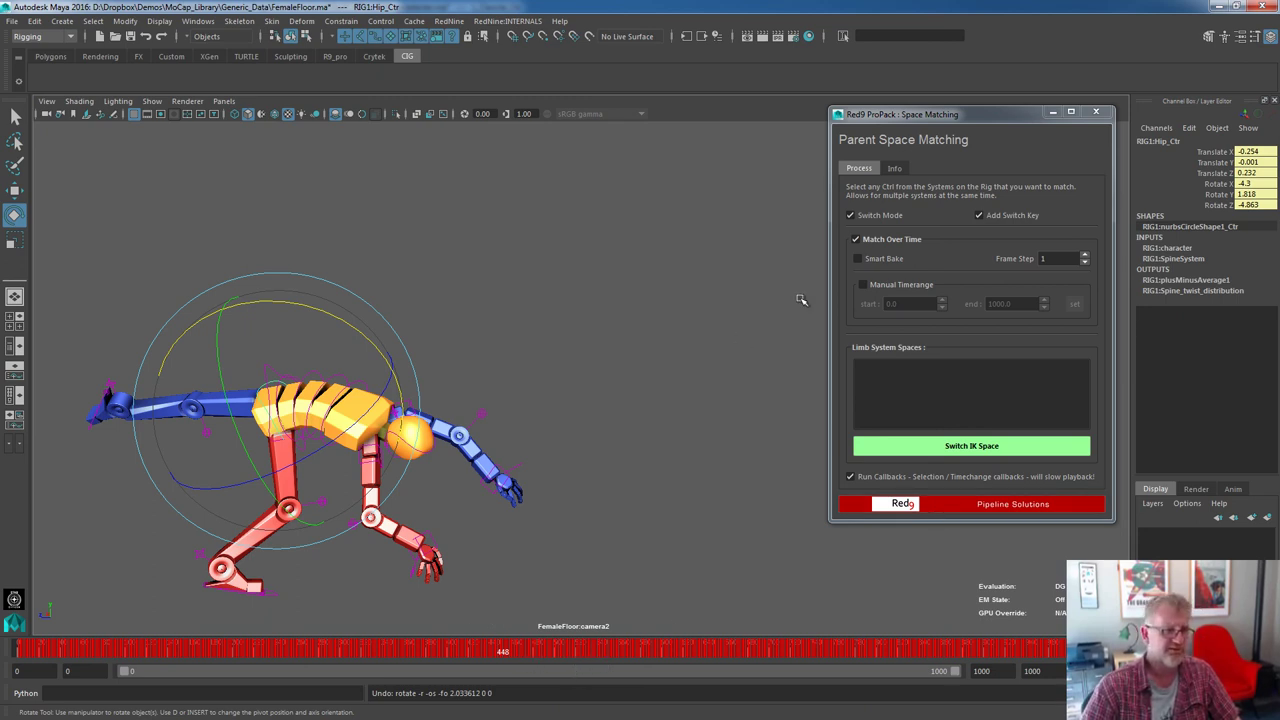
pyautogui.click(895, 168)
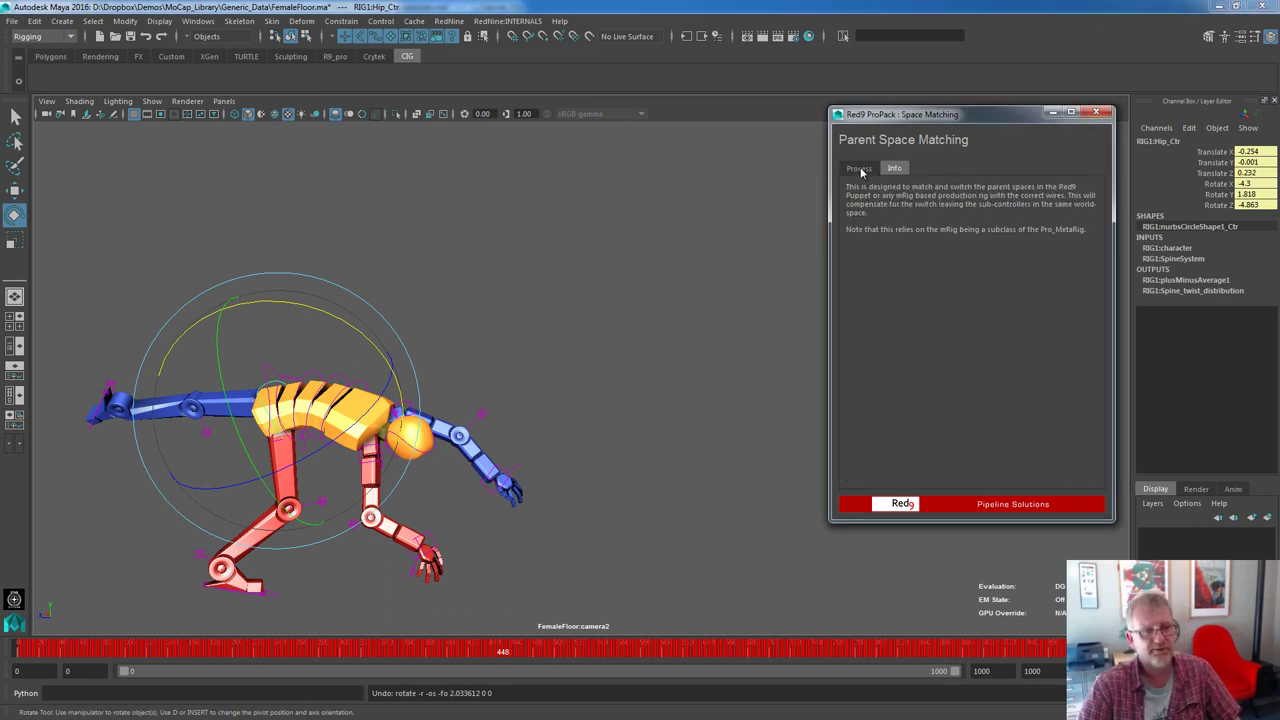
pyautogui.click(859, 168)
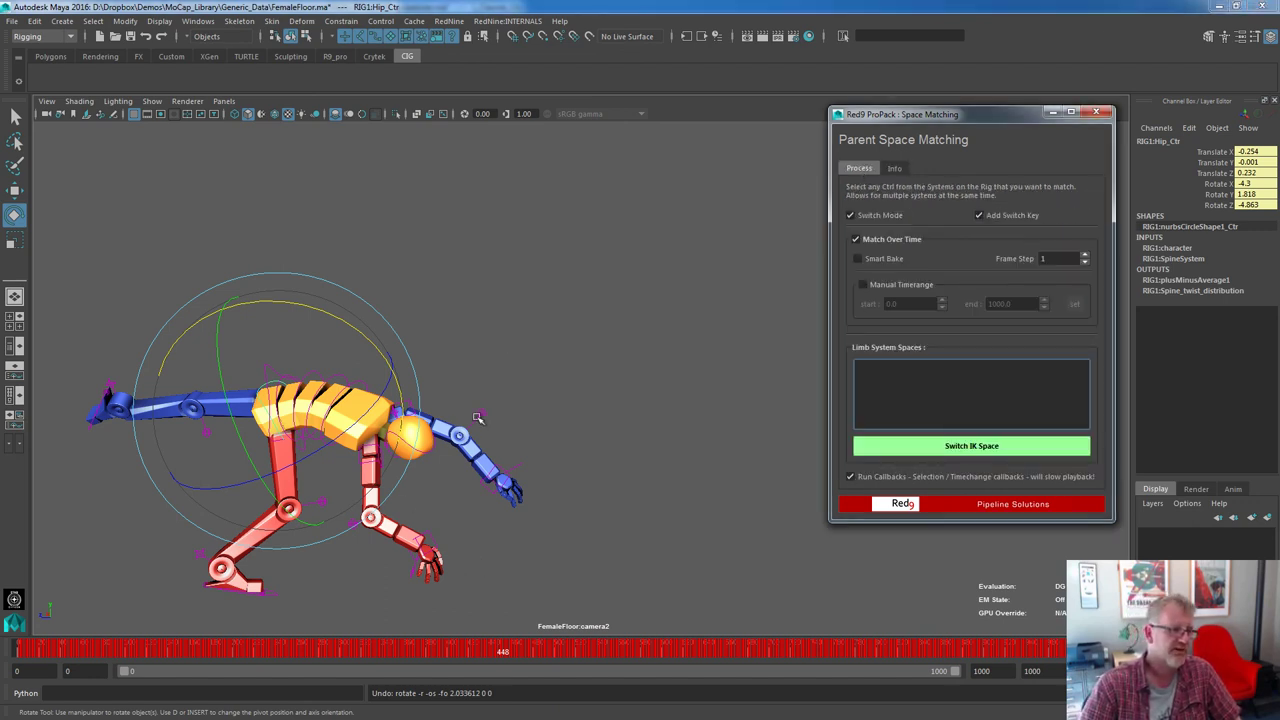